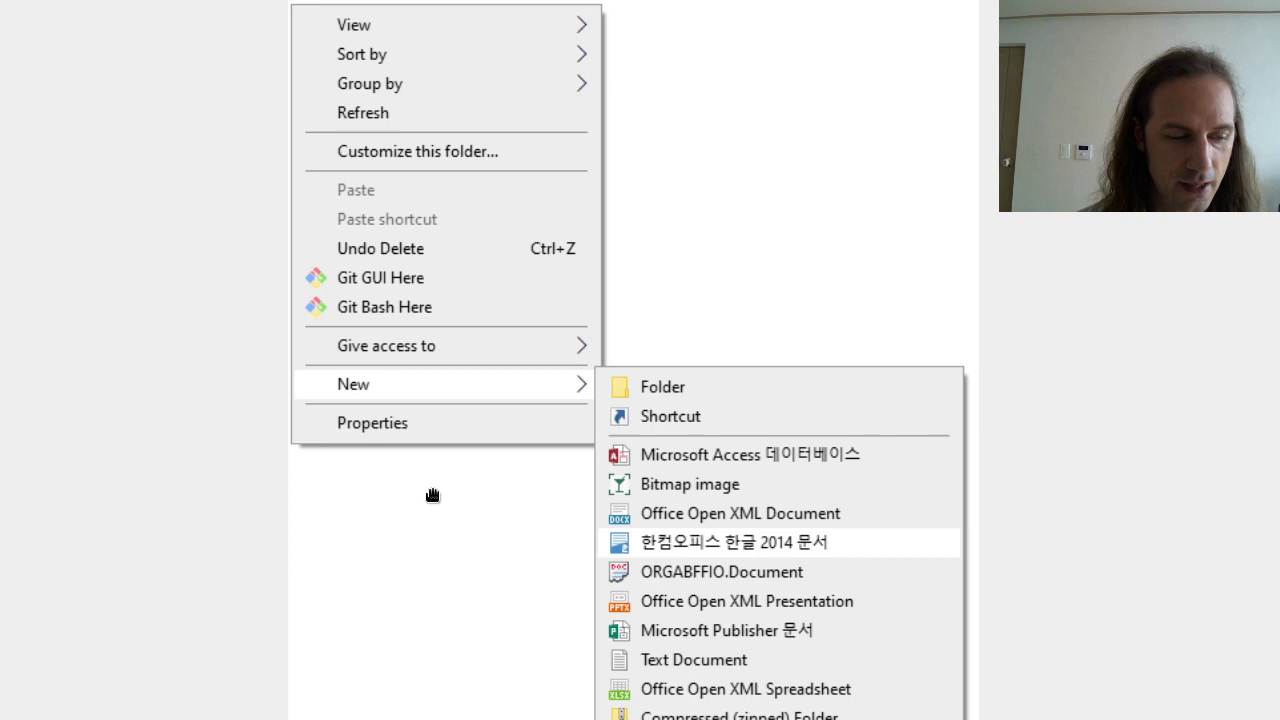
Step: Create an empty document in the home folder
key("Escape")
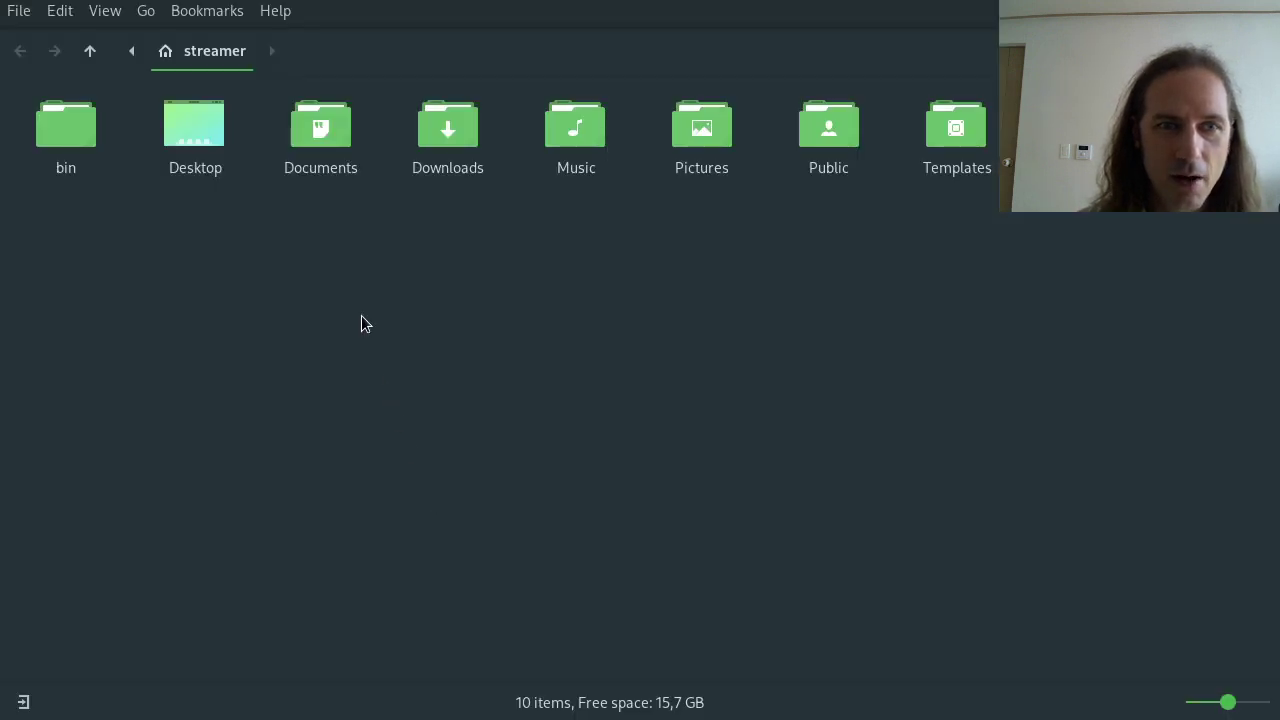
right_click(360, 310)
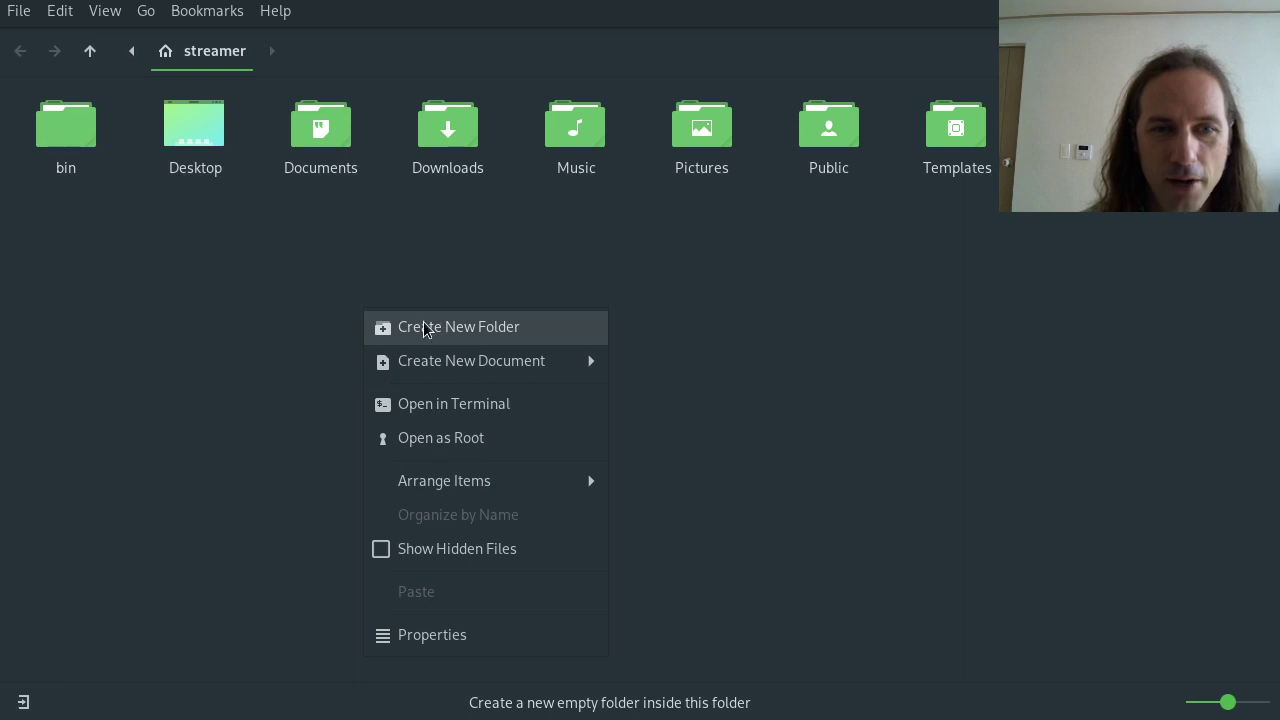
mouse_move(424, 371)
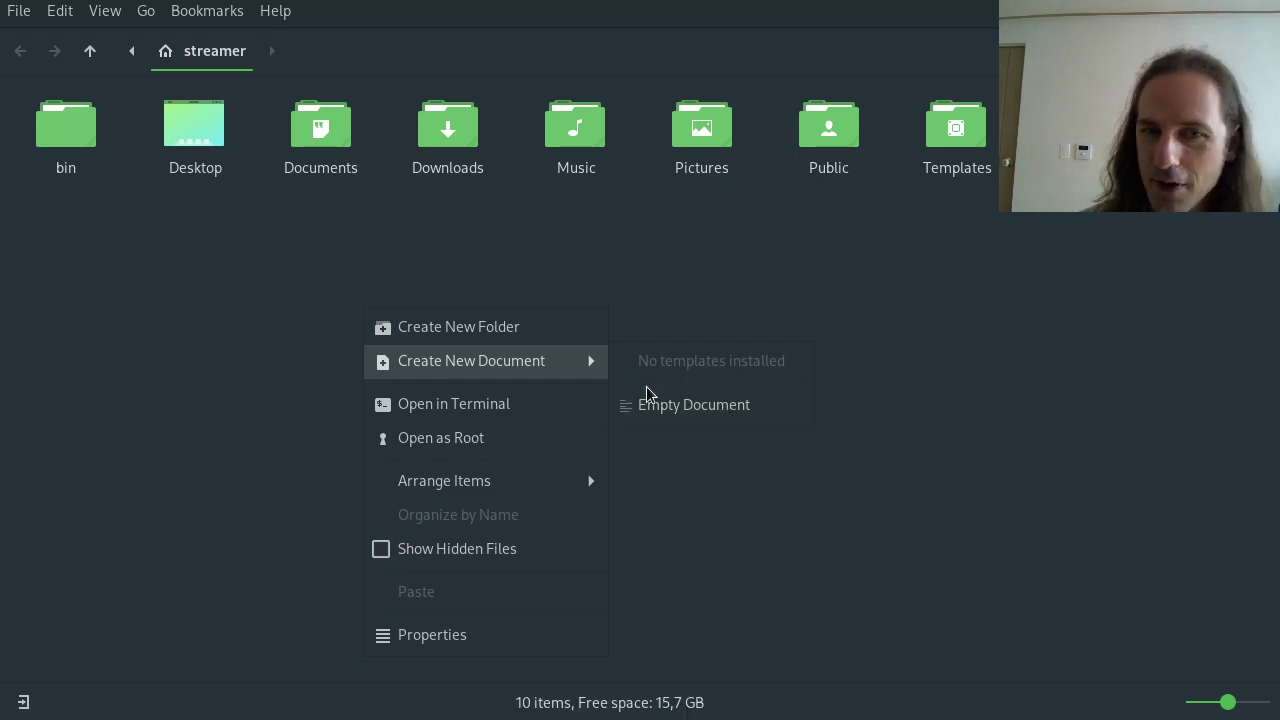
left_click(701, 418)
left_click(623, 436)
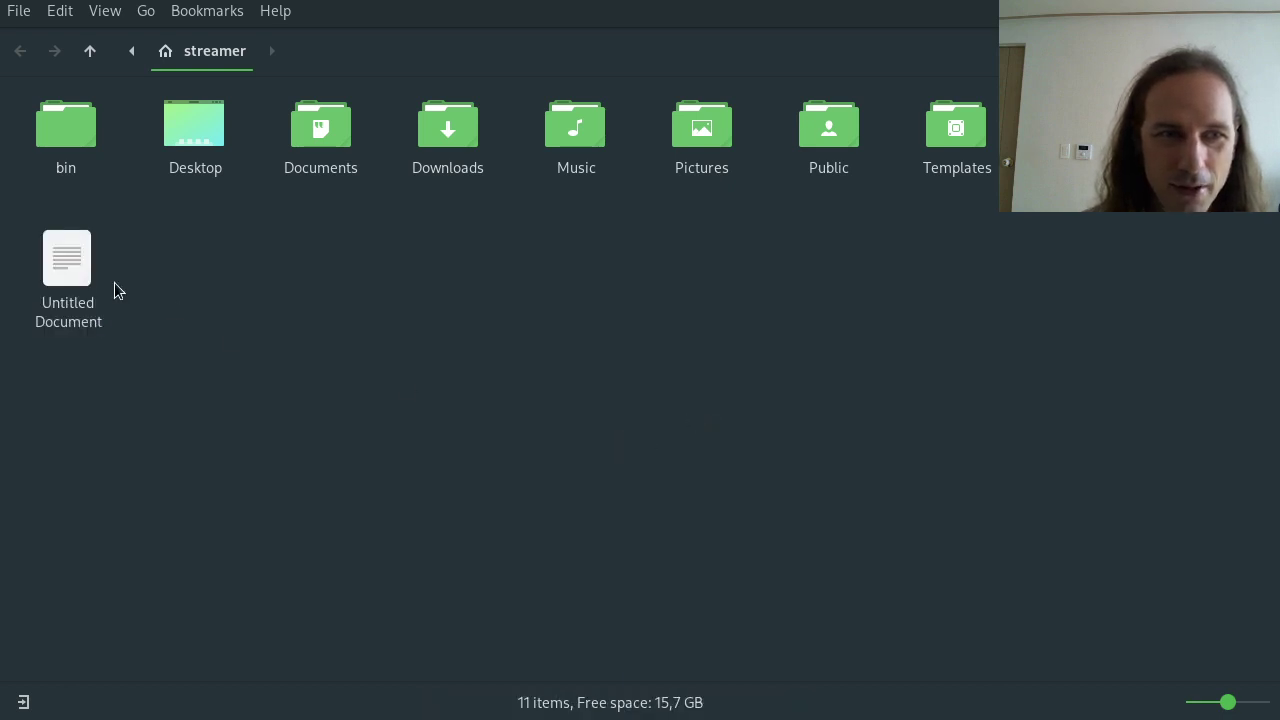
Step: Open the untitled document, enter two lines of filler text, and quit the editor without saving
double_click(80, 272)
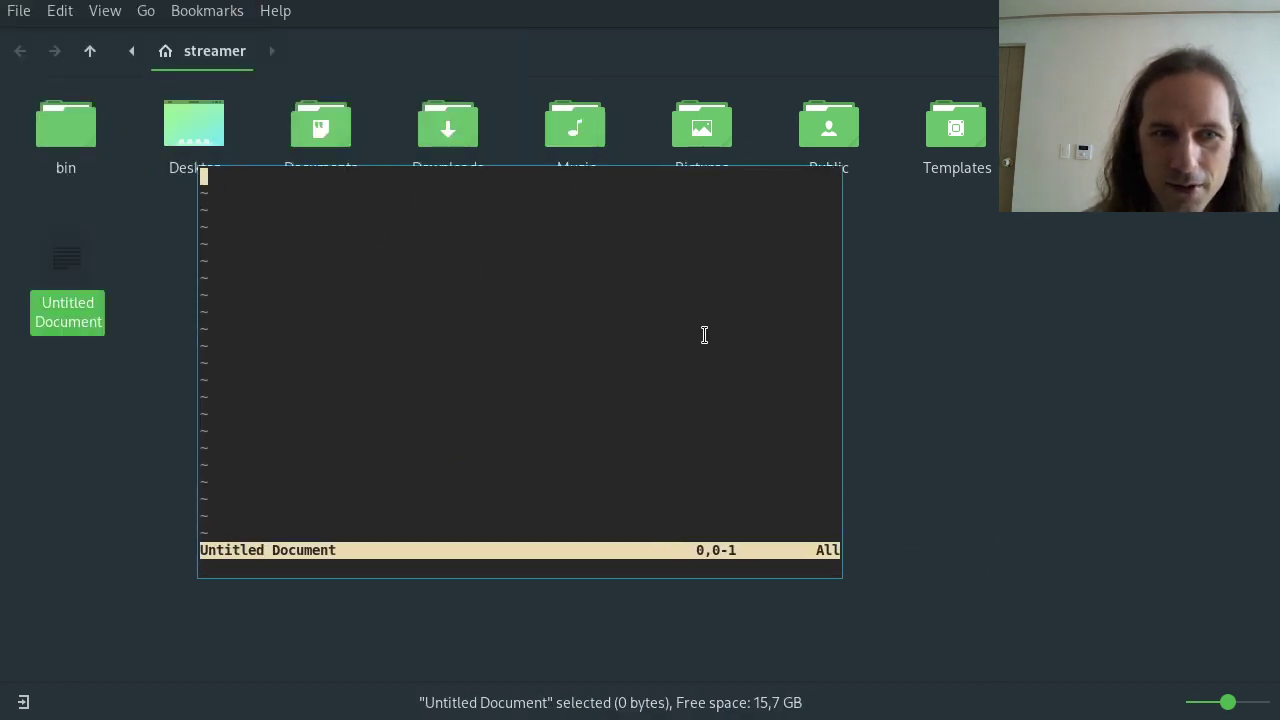
type("idsasdasasd")
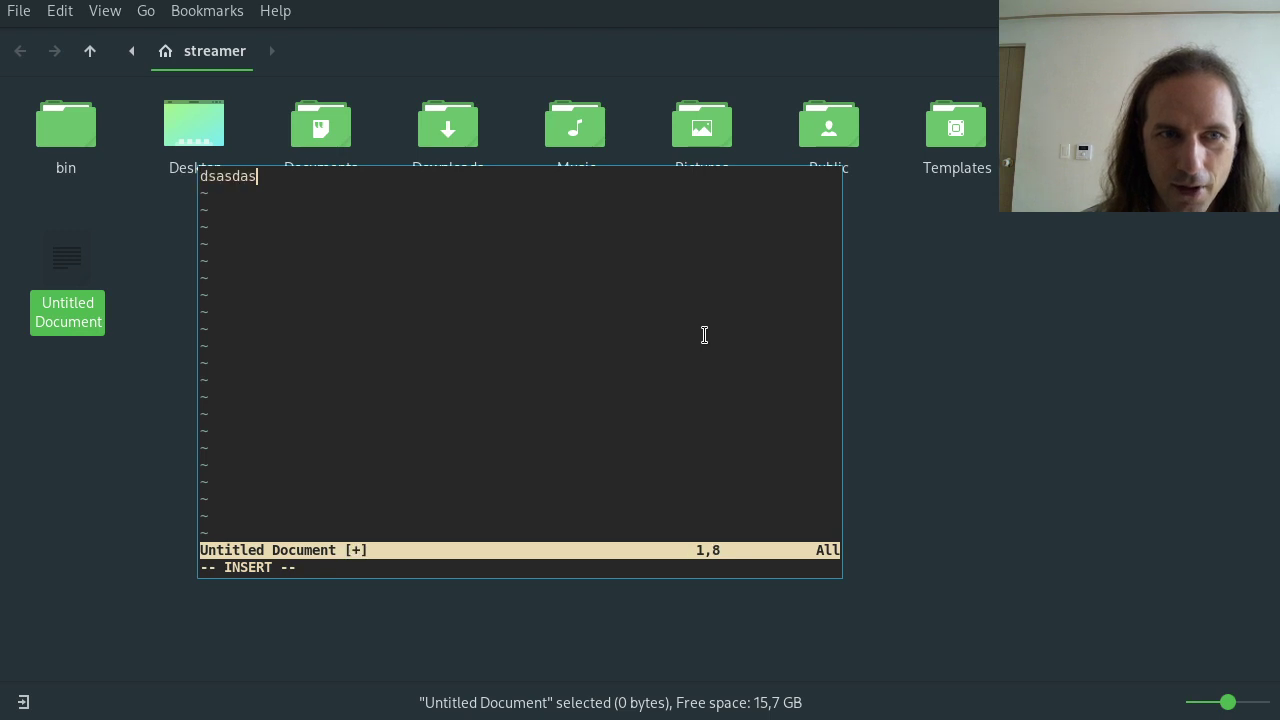
type("sadas")
key("Escape")
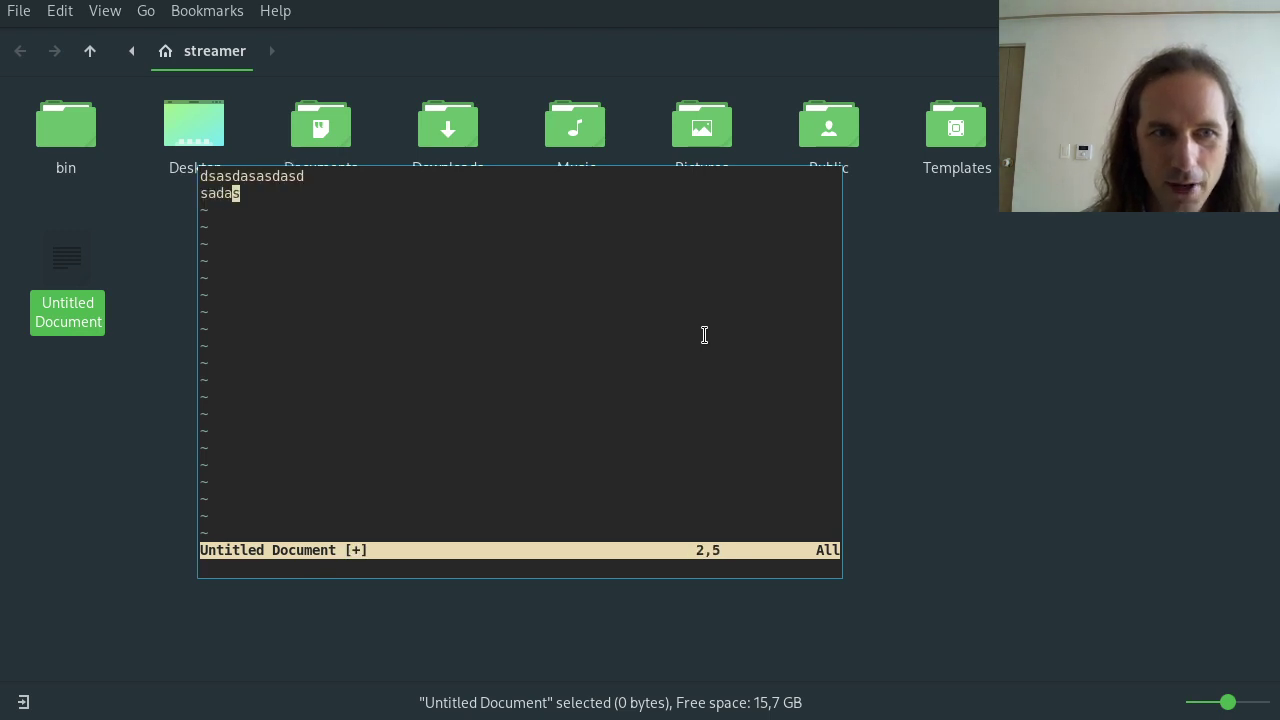
type(":q!")
key("Return")
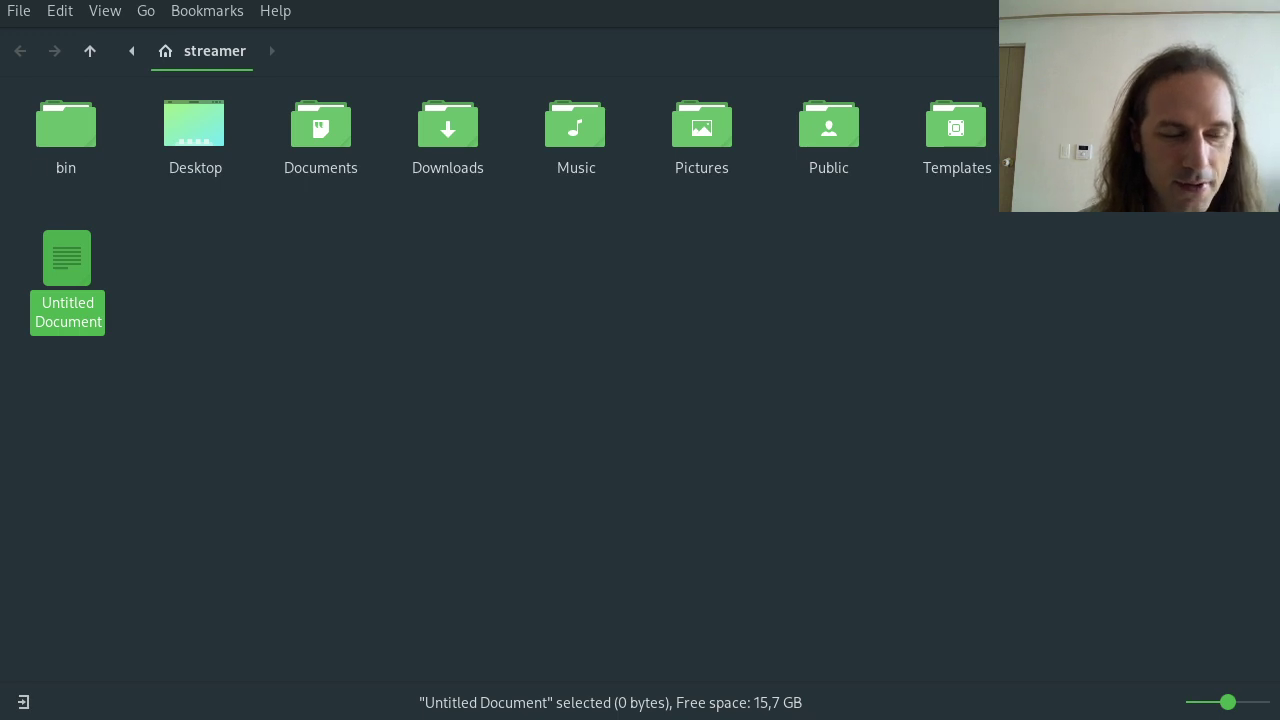
Step: Switch to the LibreOffice Start Center and view its available document templates
key("alt+Tab")
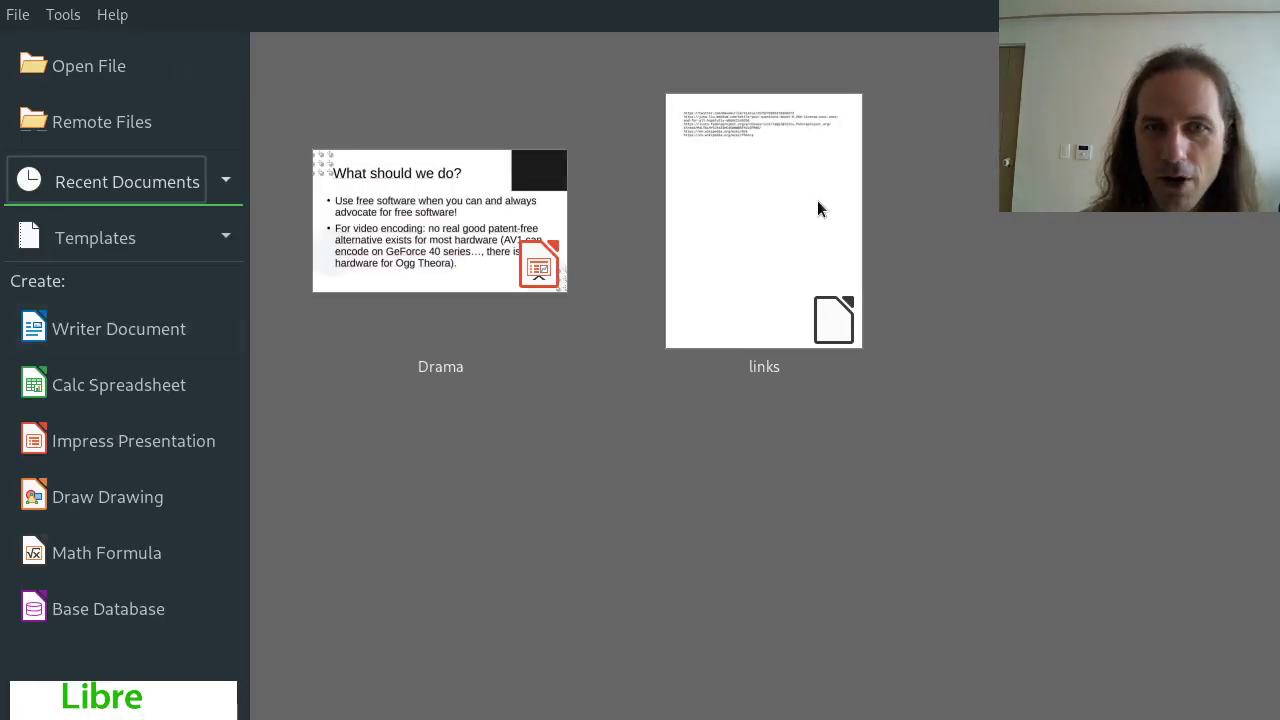
left_click(118, 242)
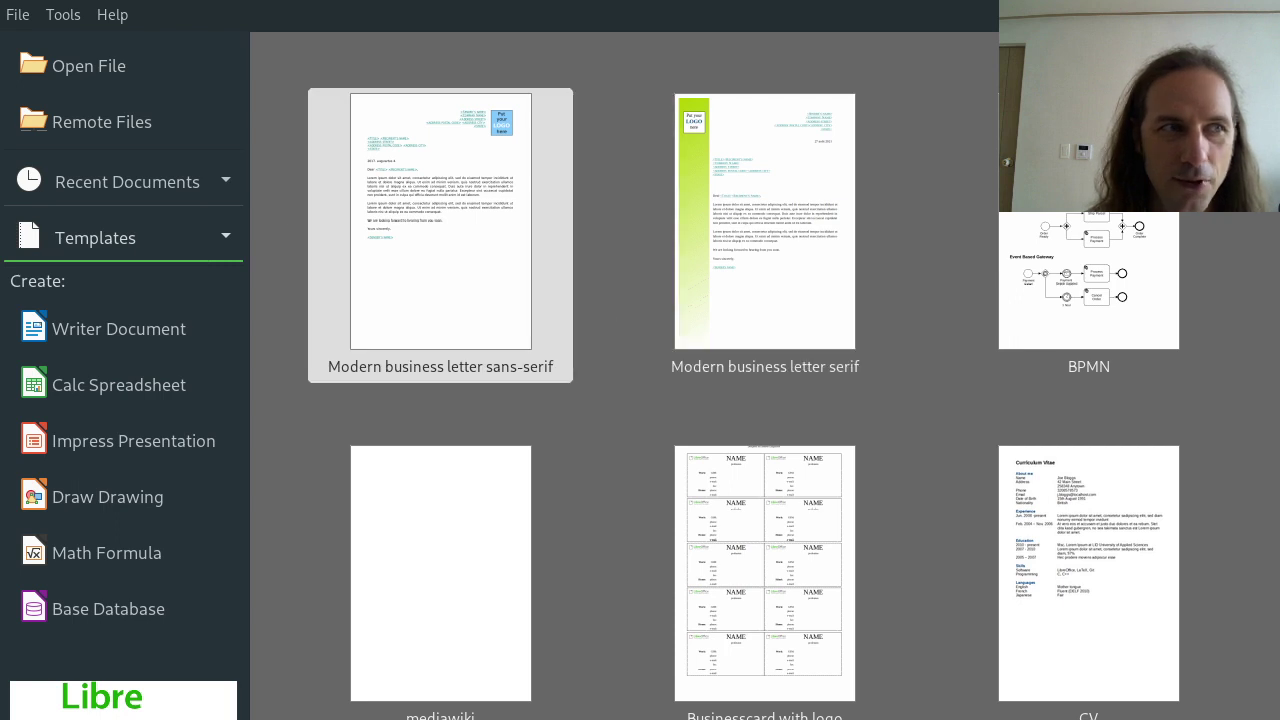
Step: Switch back to the file manager and delete the untitled document from the home folder
key("alt+Tab")
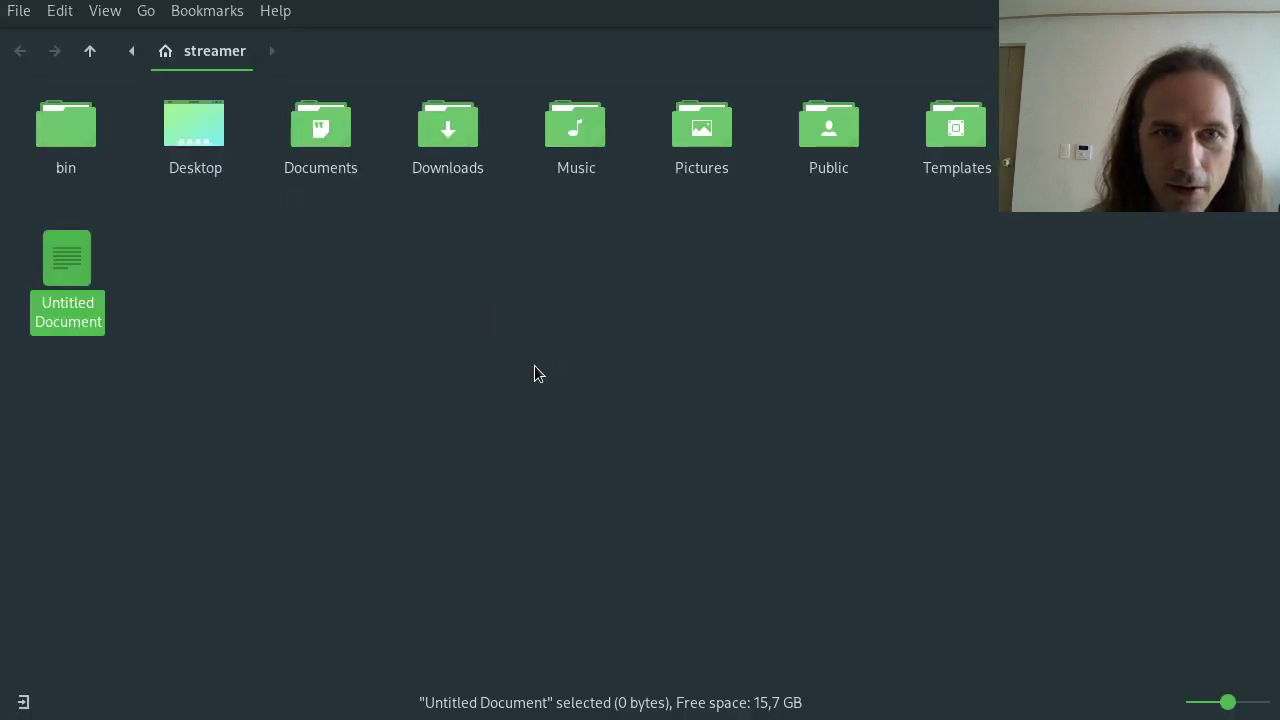
left_click_drag(346, 386, 90, 290)
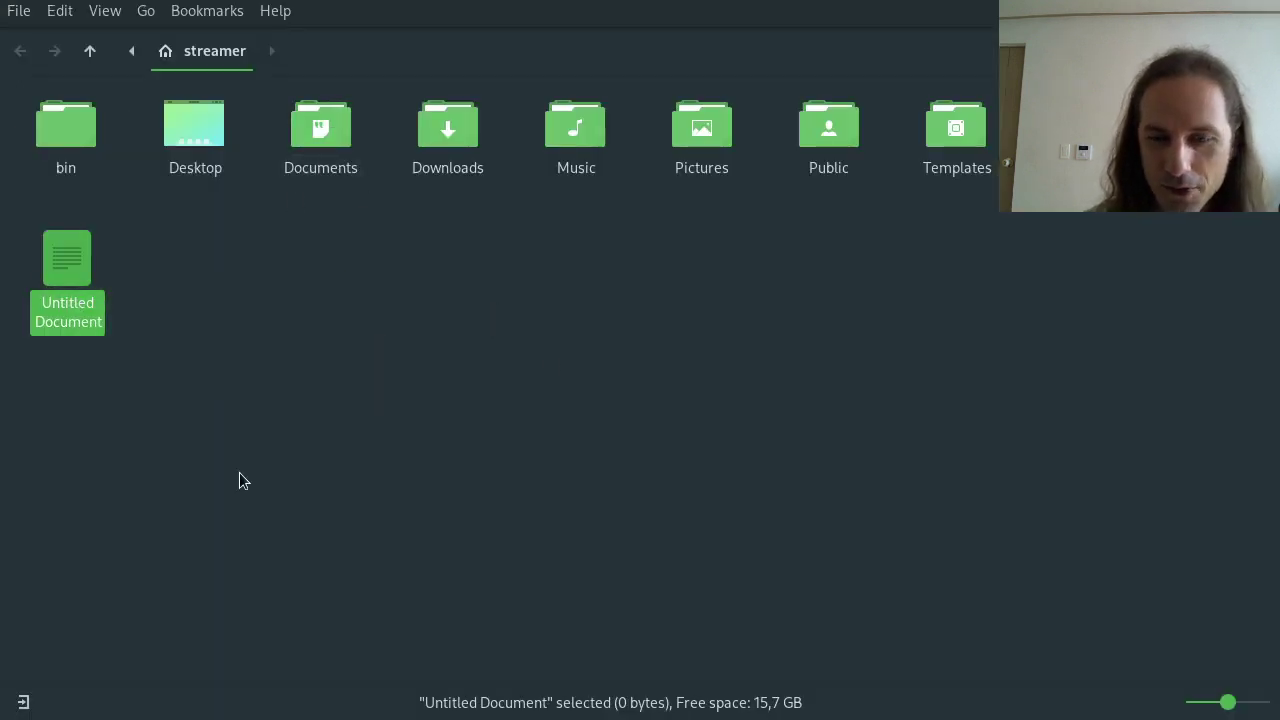
key("Delete")
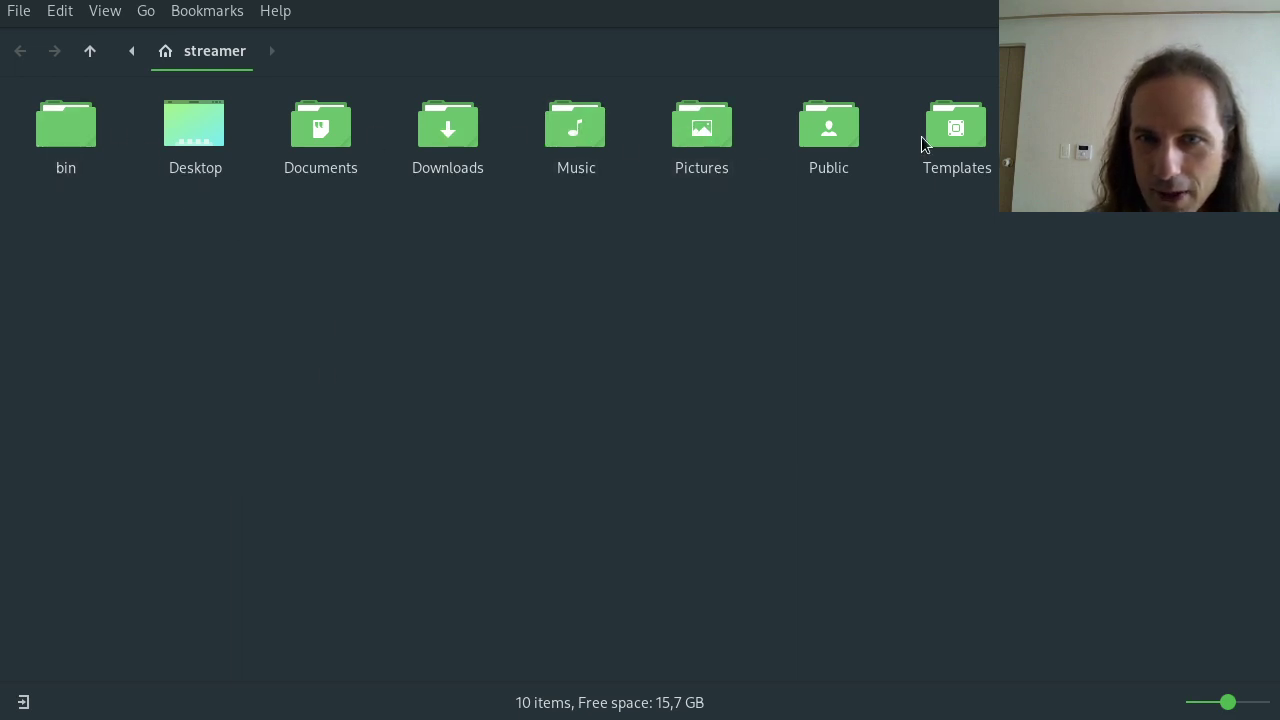
Step: Locate the Templates folder in the home folder, leaving nothing selected
left_click(957, 146)
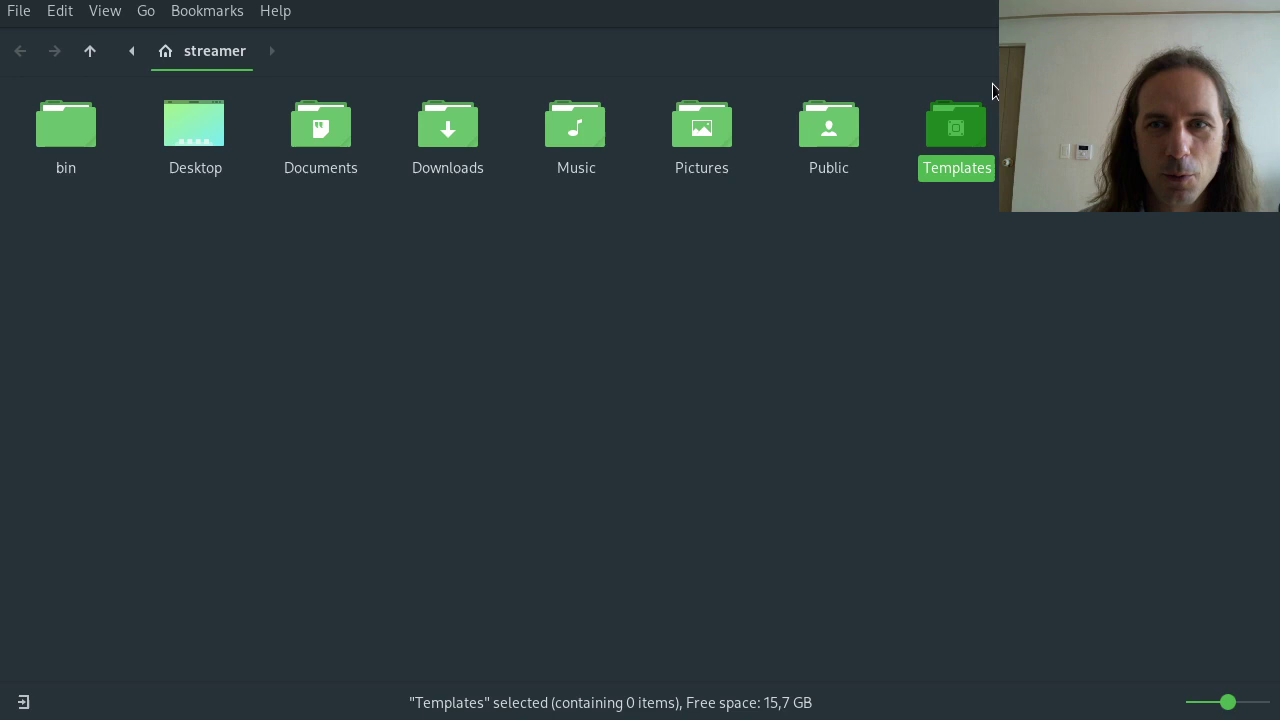
left_click(1057, 216)
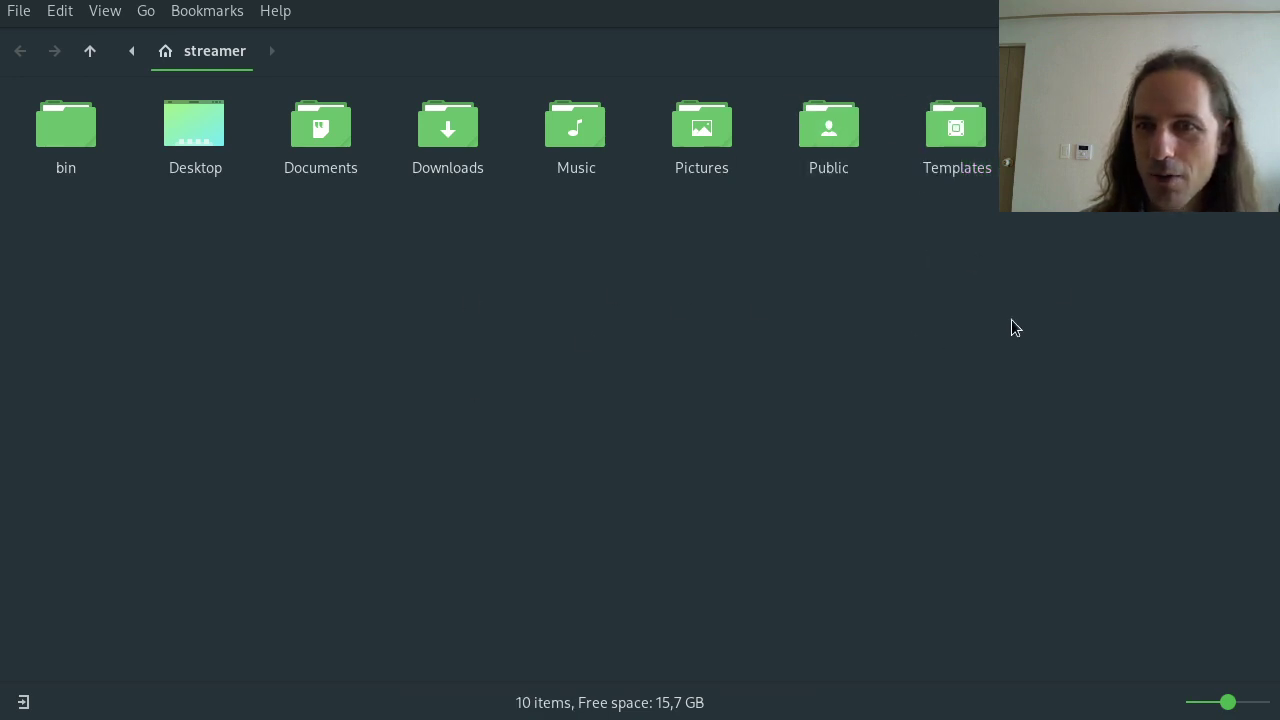
left_click_drag(1011, 319, 896, 108)
left_click(912, 284)
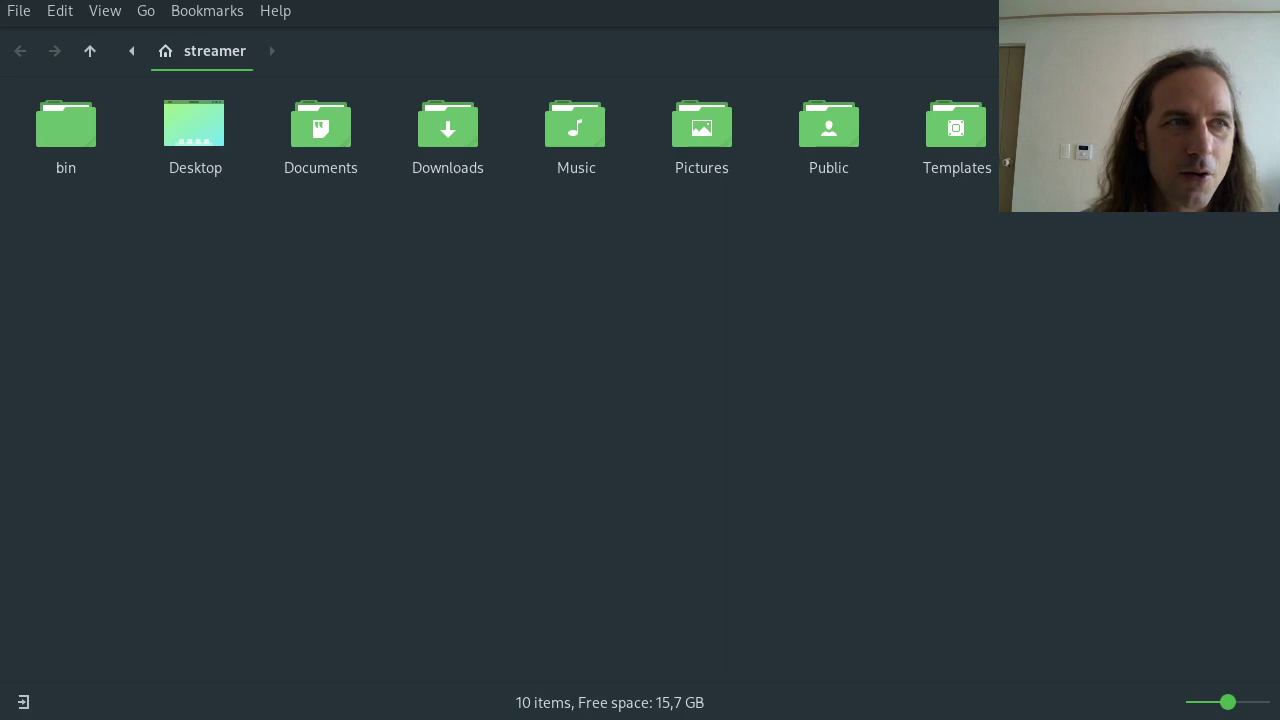
Step: Switch to the browser and read the XDG user directories article's introduction, Installation and Creating default directories sections
key("alt+Tab")
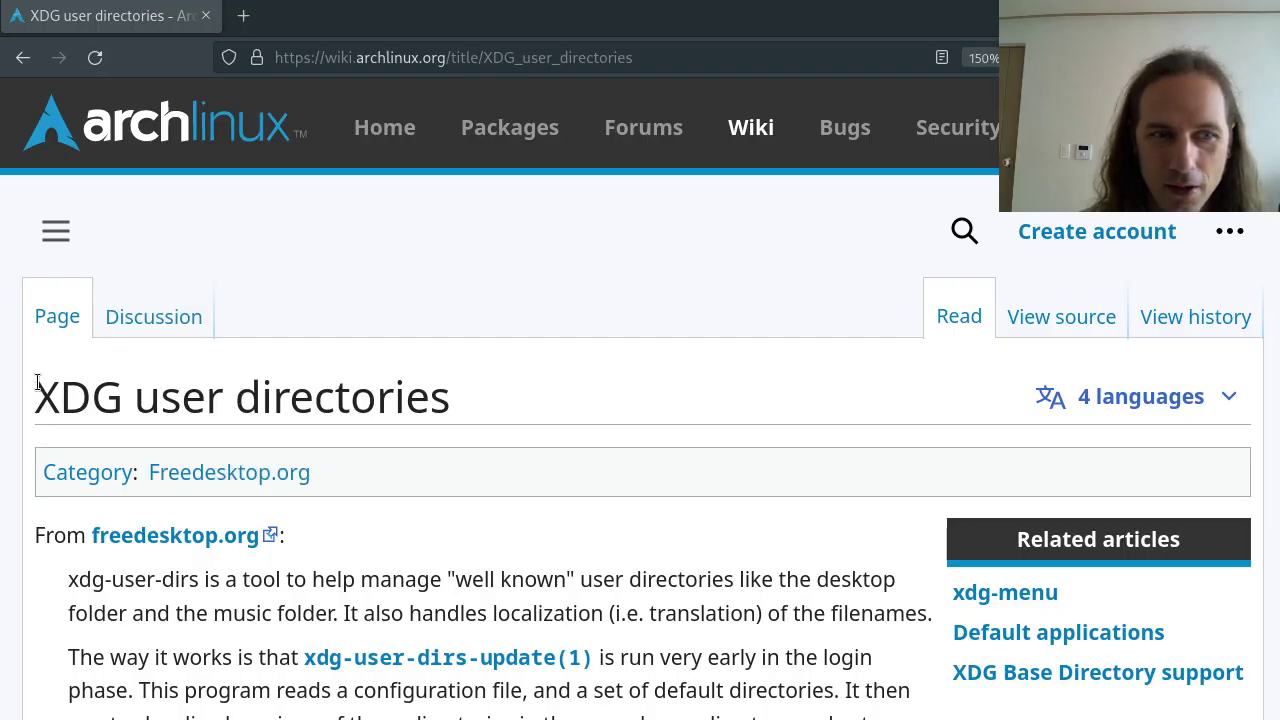
mouse_move(36, 390)
left_mouse_down()
mouse_move(495, 400)
mouse_move(50, 395)
left_mouse_up()
left_click(593, 378)
scroll(364, 345, "down", 8)
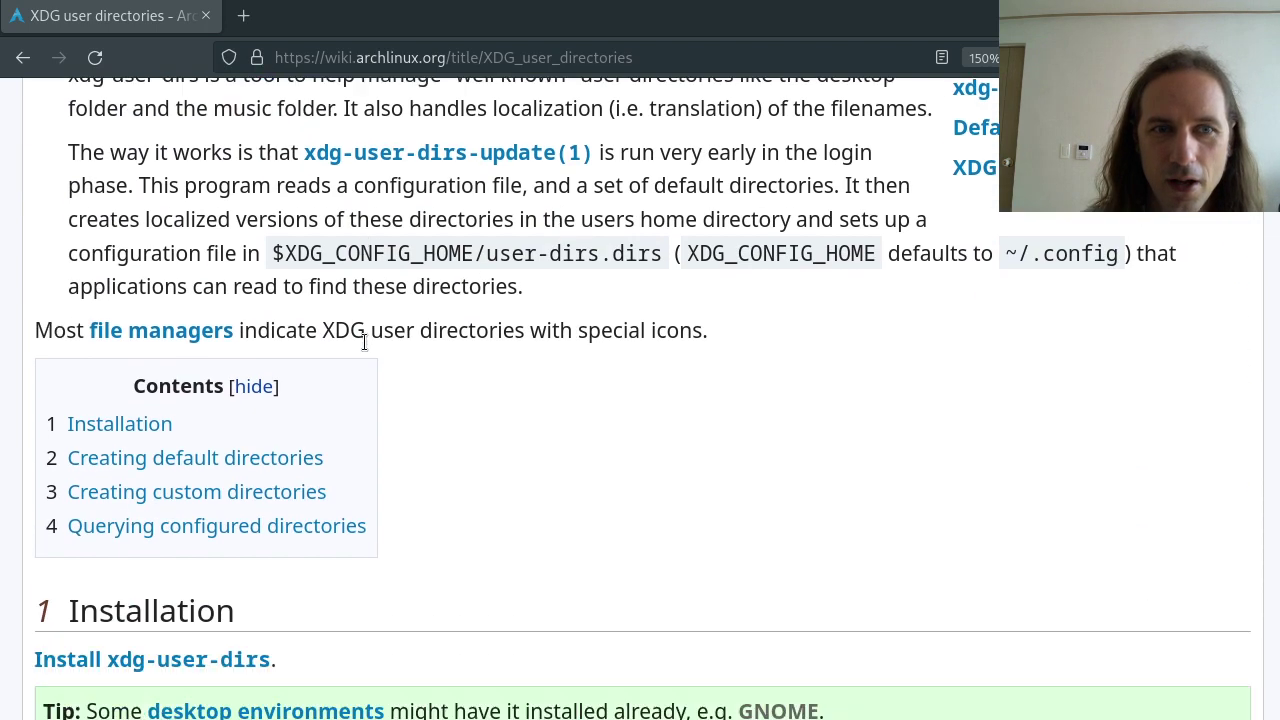
scroll(364, 349, "down", 3)
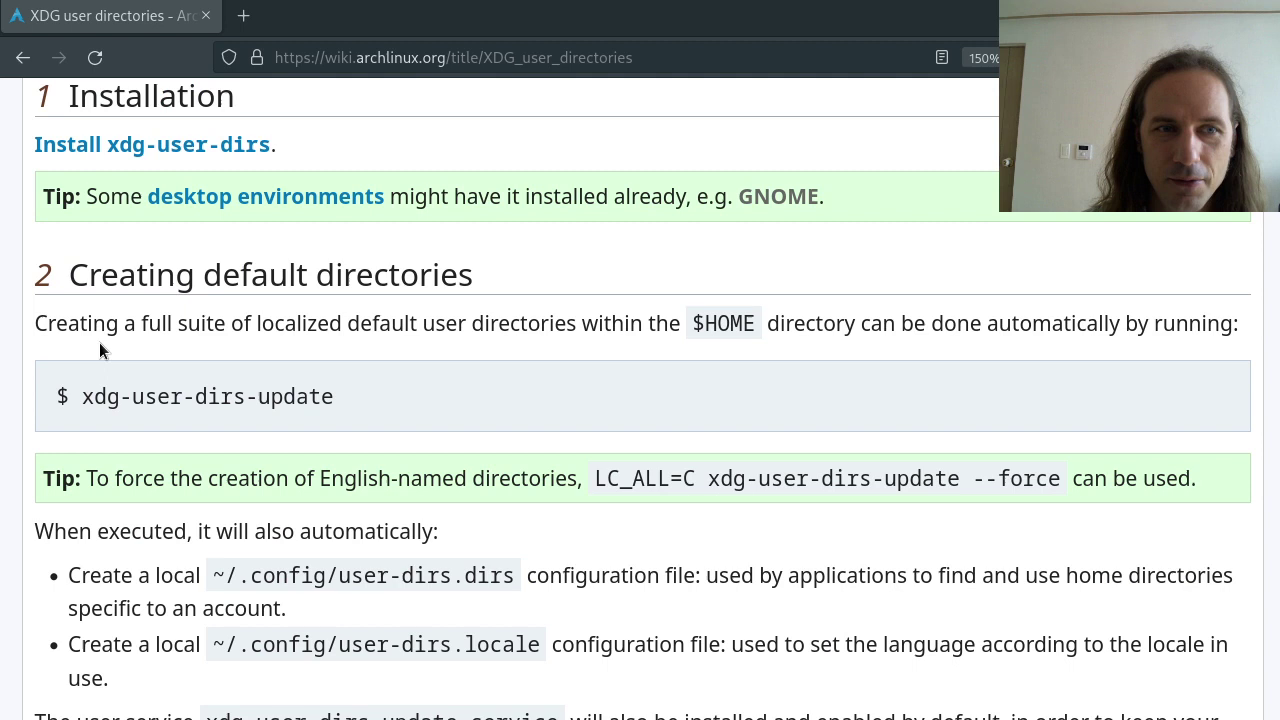
scroll(99, 345, "up", 2)
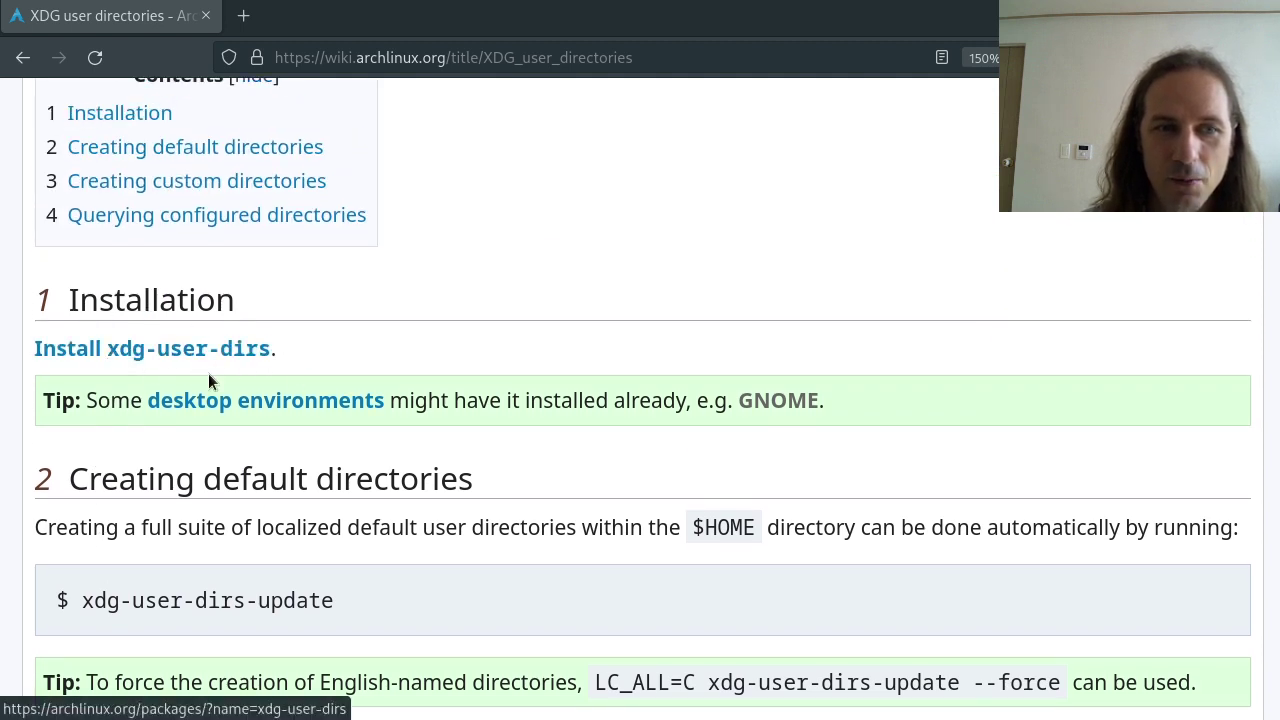
scroll(466, 480, "down", 2)
mouse_move(94, 397)
left_mouse_down()
mouse_move(351, 405)
mouse_move(82, 397)
left_mouse_up()
left_click(249, 396)
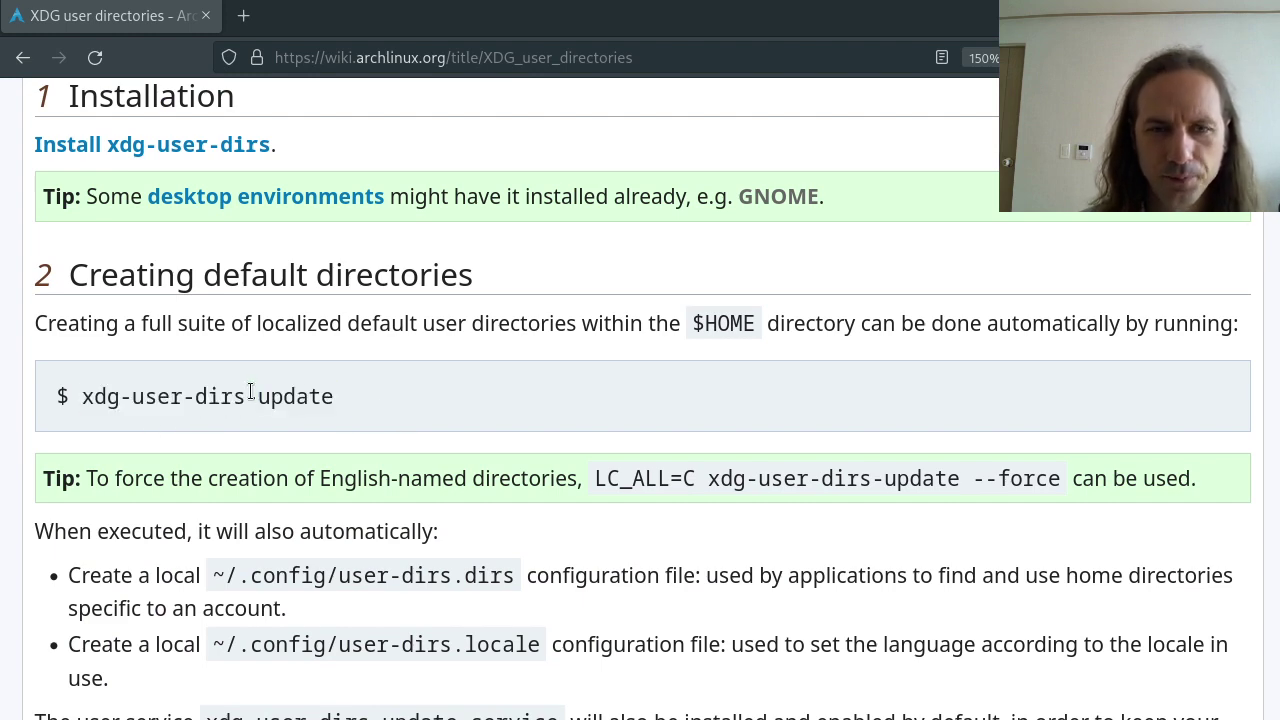
Step: Examine the Creating custom directories section, especially the XDG_TEMPLATES_DIR line in the example user-dirs.dirs file
scroll(658, 459, "down", 4)
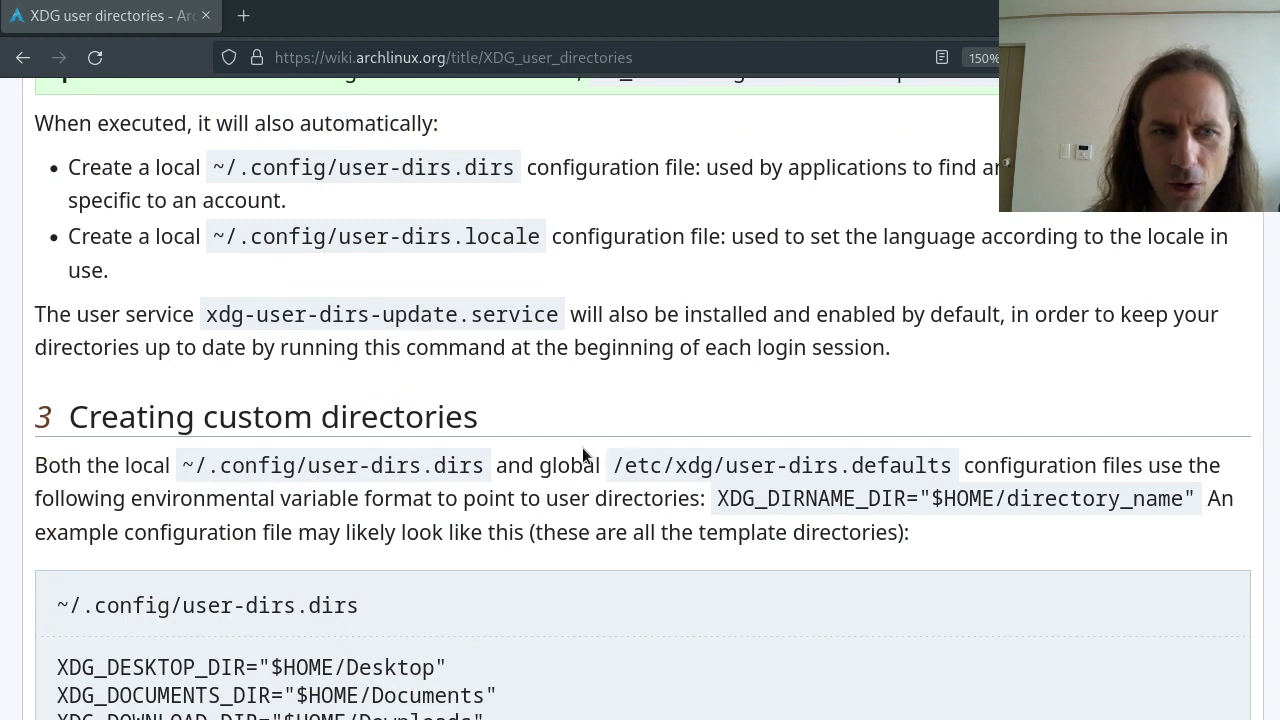
scroll(582, 450, "down", 2)
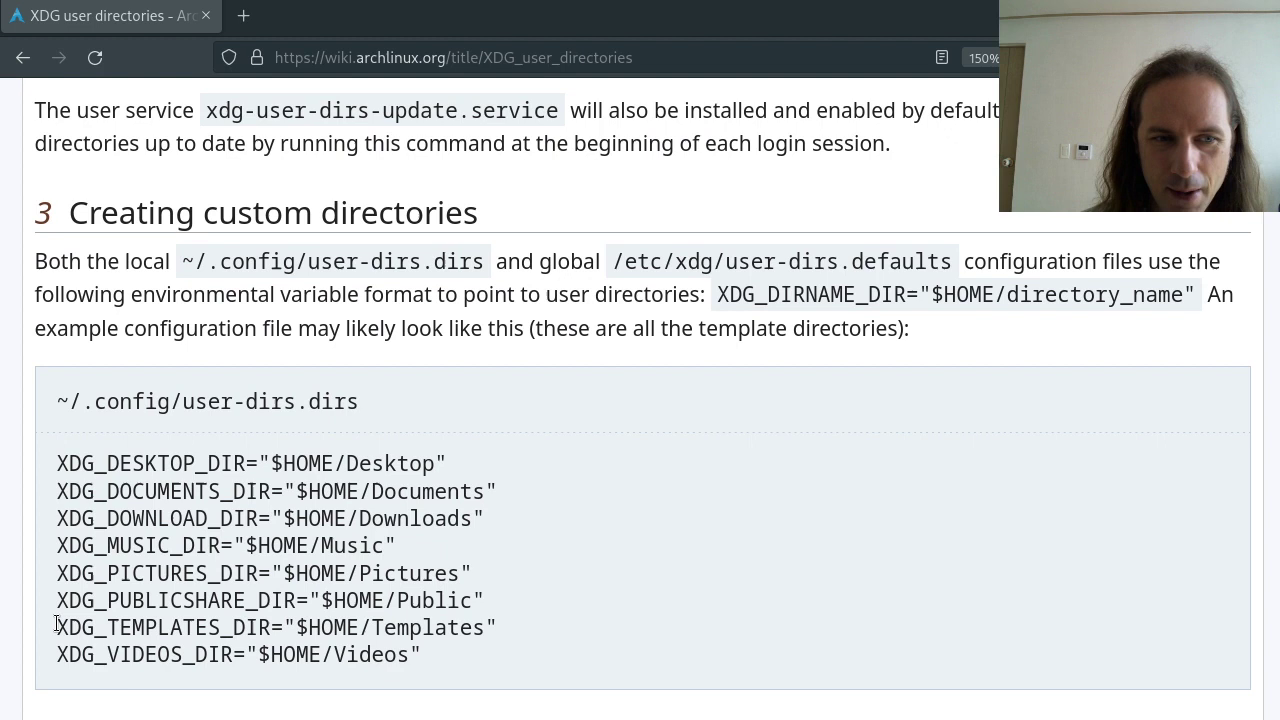
mouse_move(57, 626)
left_mouse_down()
mouse_move(498, 628)
mouse_move(58, 628)
left_mouse_up()
left_click(507, 630)
left_click(62, 628)
Step: Switch to LibreOffice and create a presentation from the Vivid template, dismissing the startup tip and looking through its slides
key("alt+Tab")
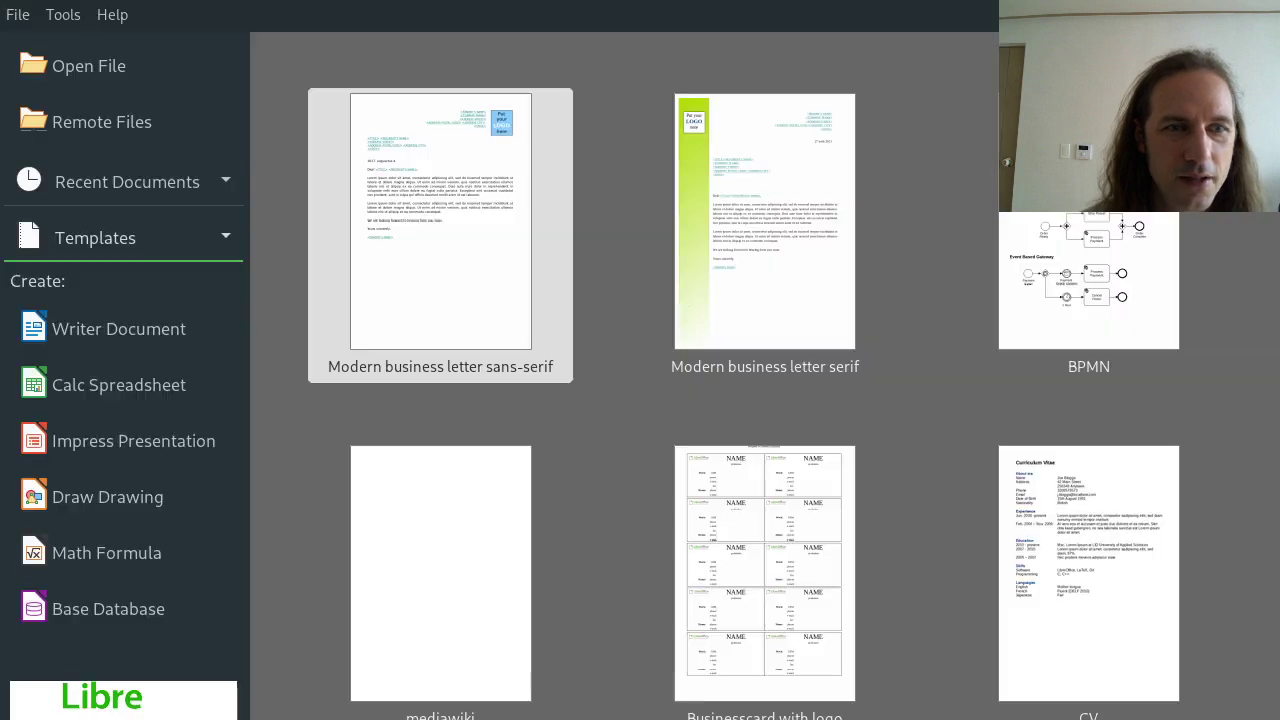
scroll(841, 383, "down", 10)
scroll(815, 392, "down", 15)
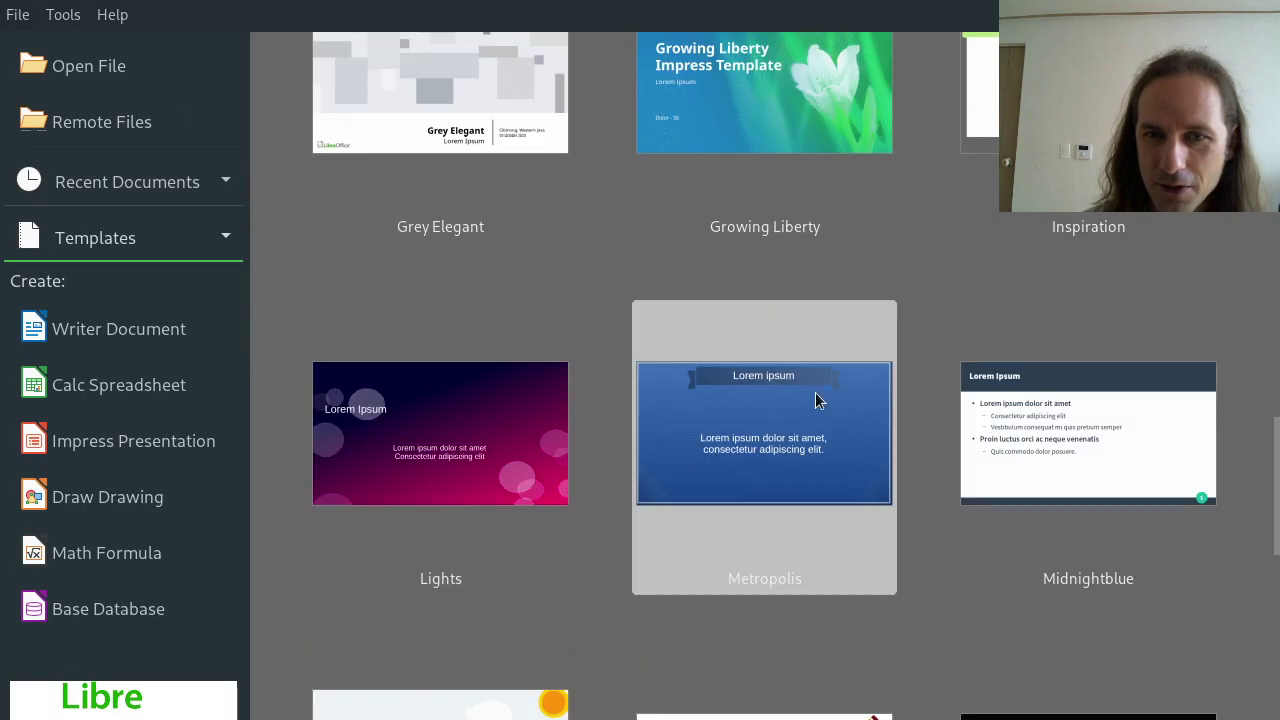
scroll(573, 475, "down", 5)
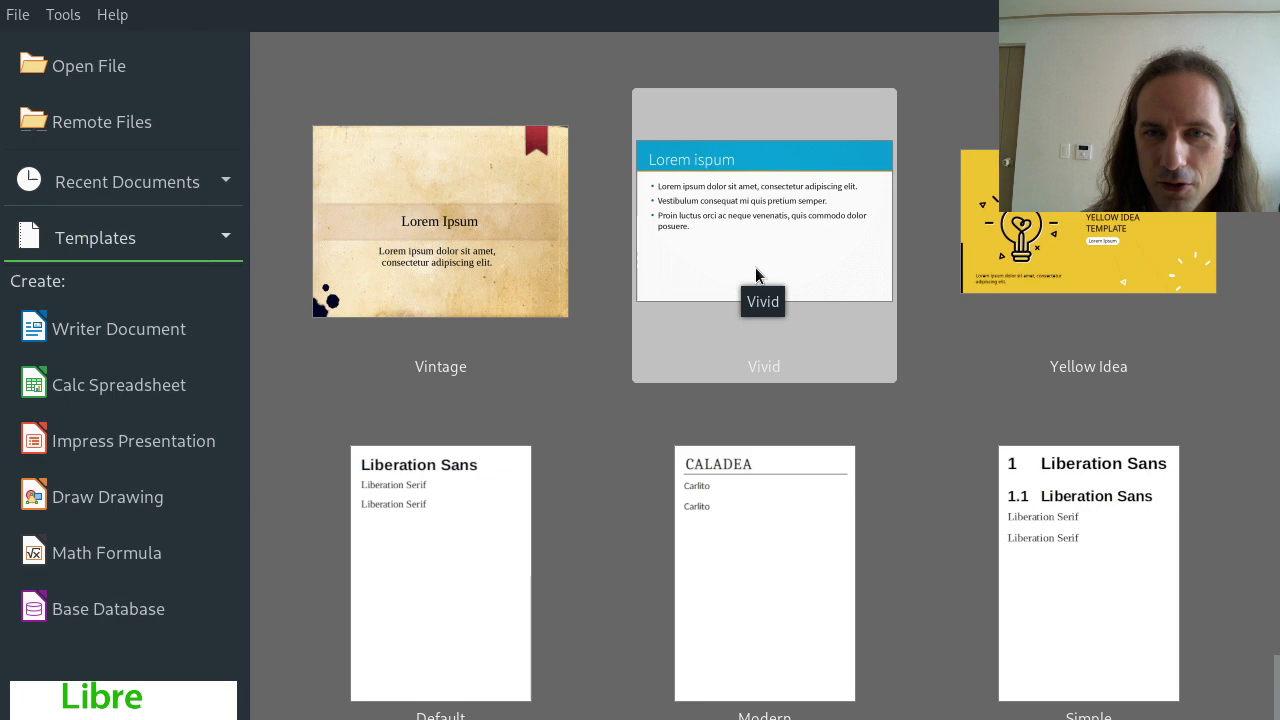
scroll(755, 267, "down", 5)
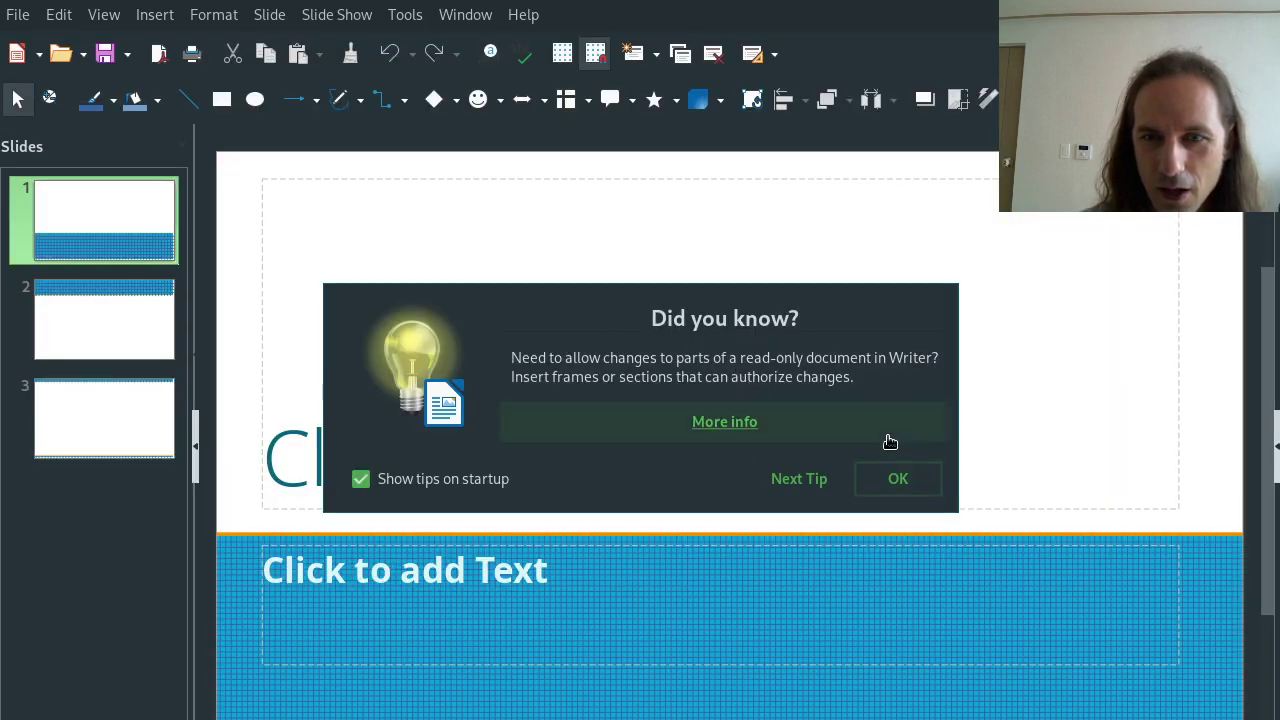
left_click(893, 481)
left_click(94, 343)
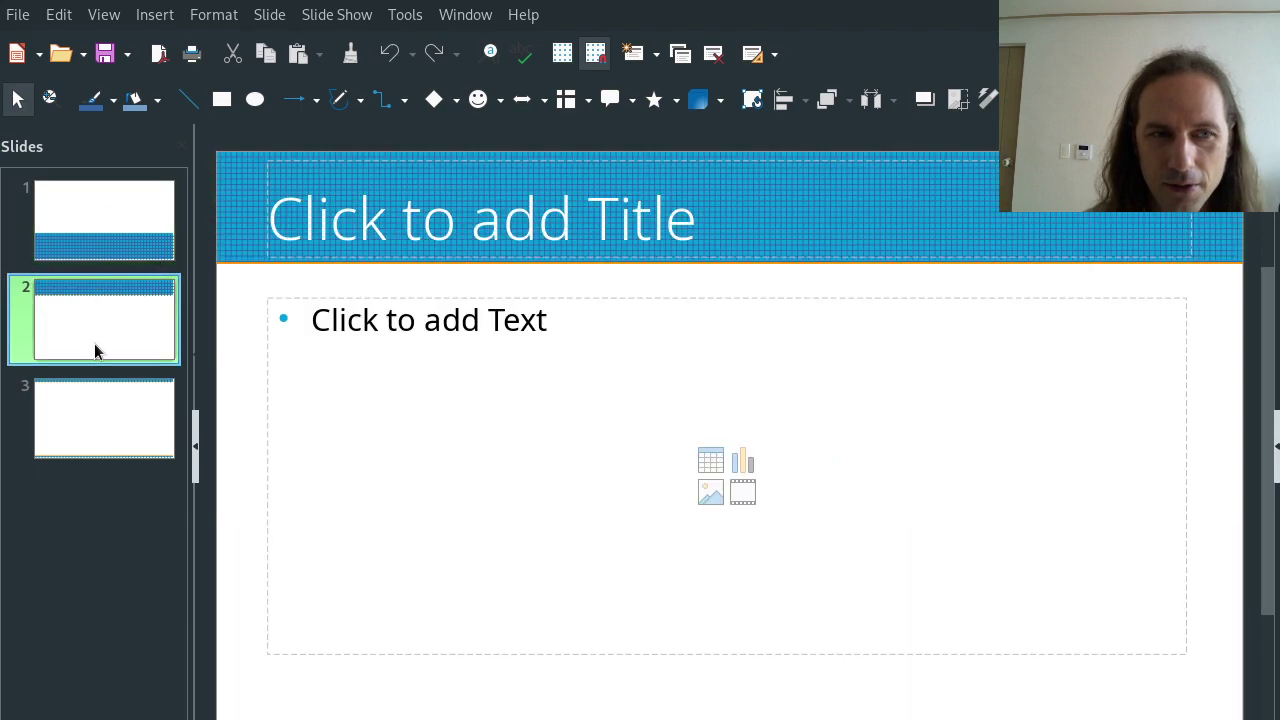
key("Down")
left_click(98, 232)
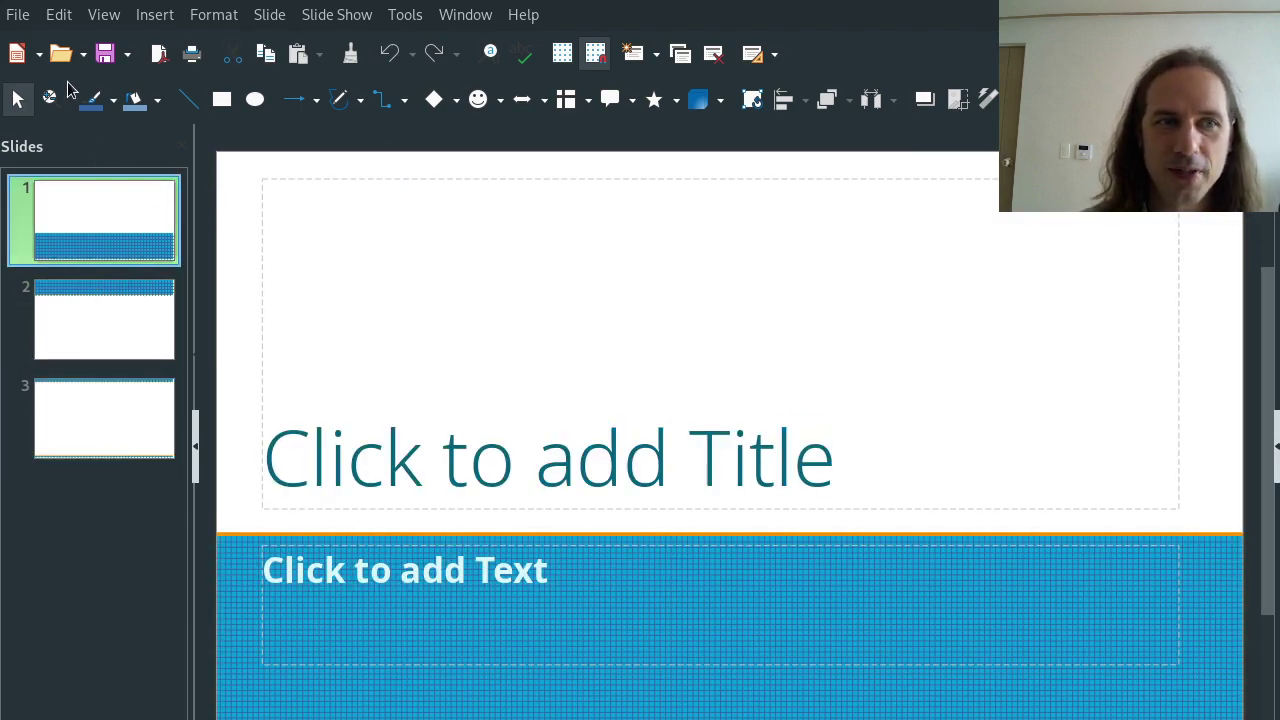
Step: Save the presentation as New Presentation in the home folder's Templates folder
left_click(20, 16)
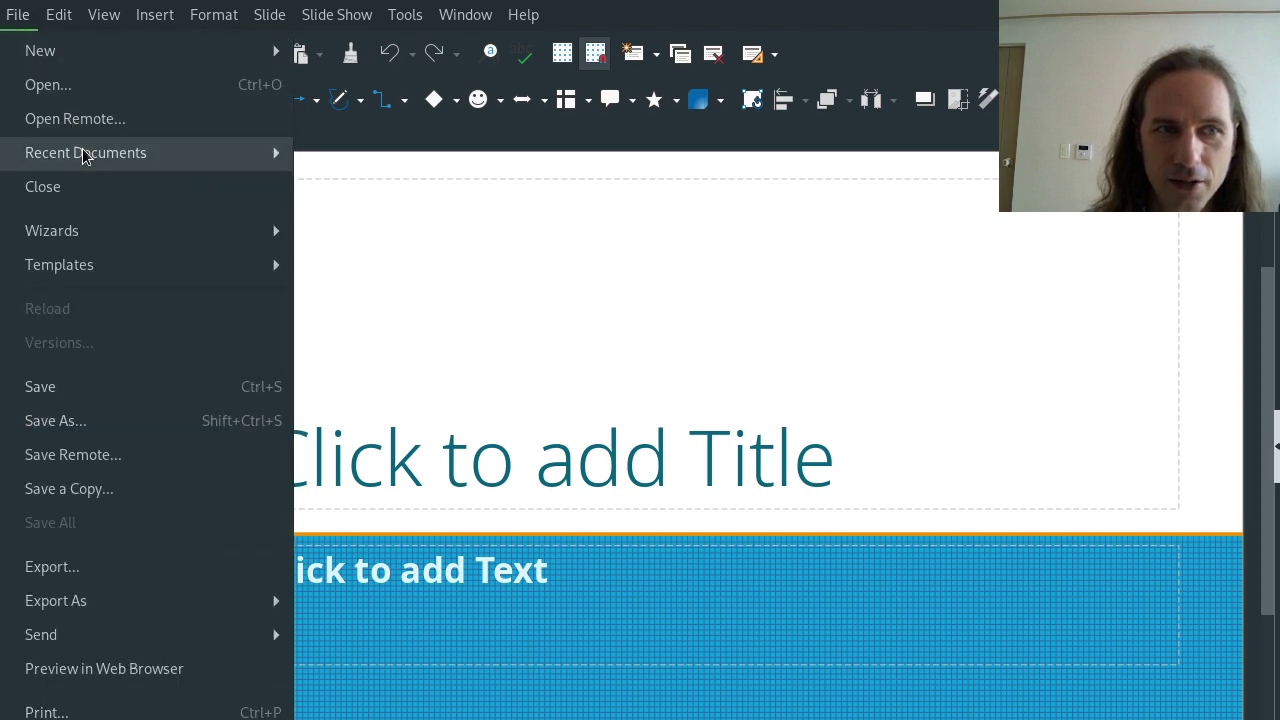
left_click(113, 417)
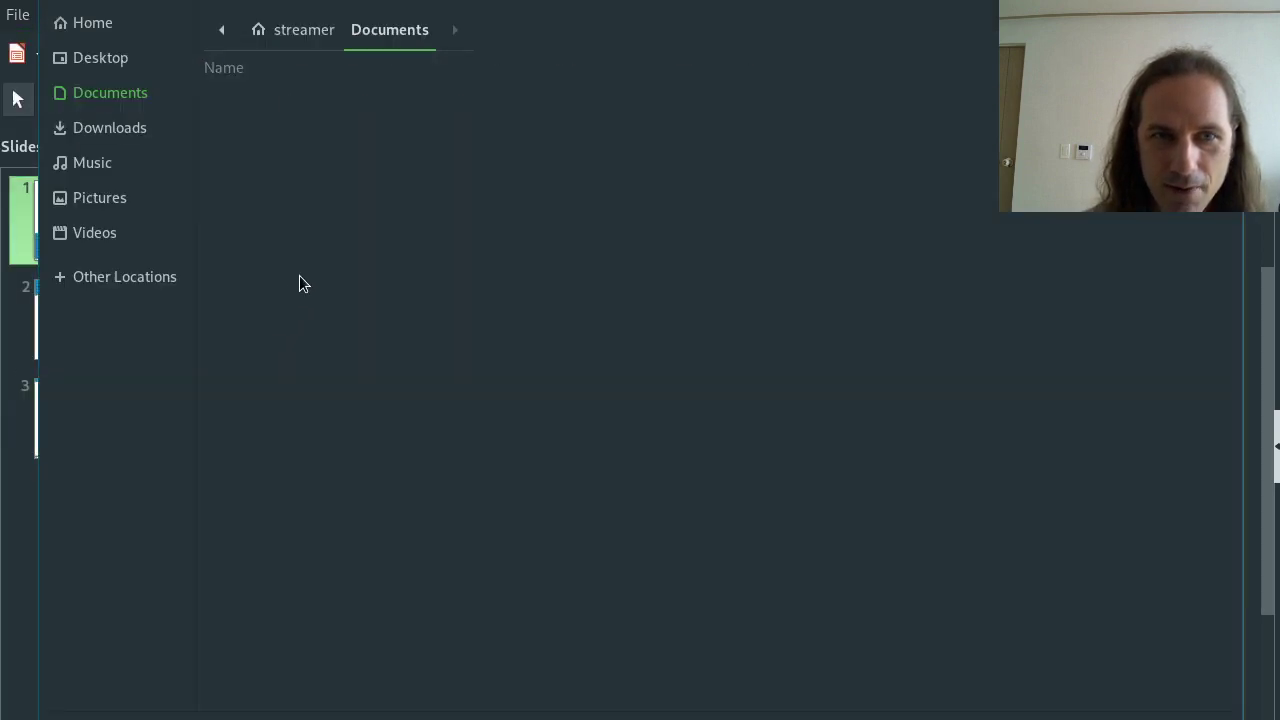
left_click(292, 36)
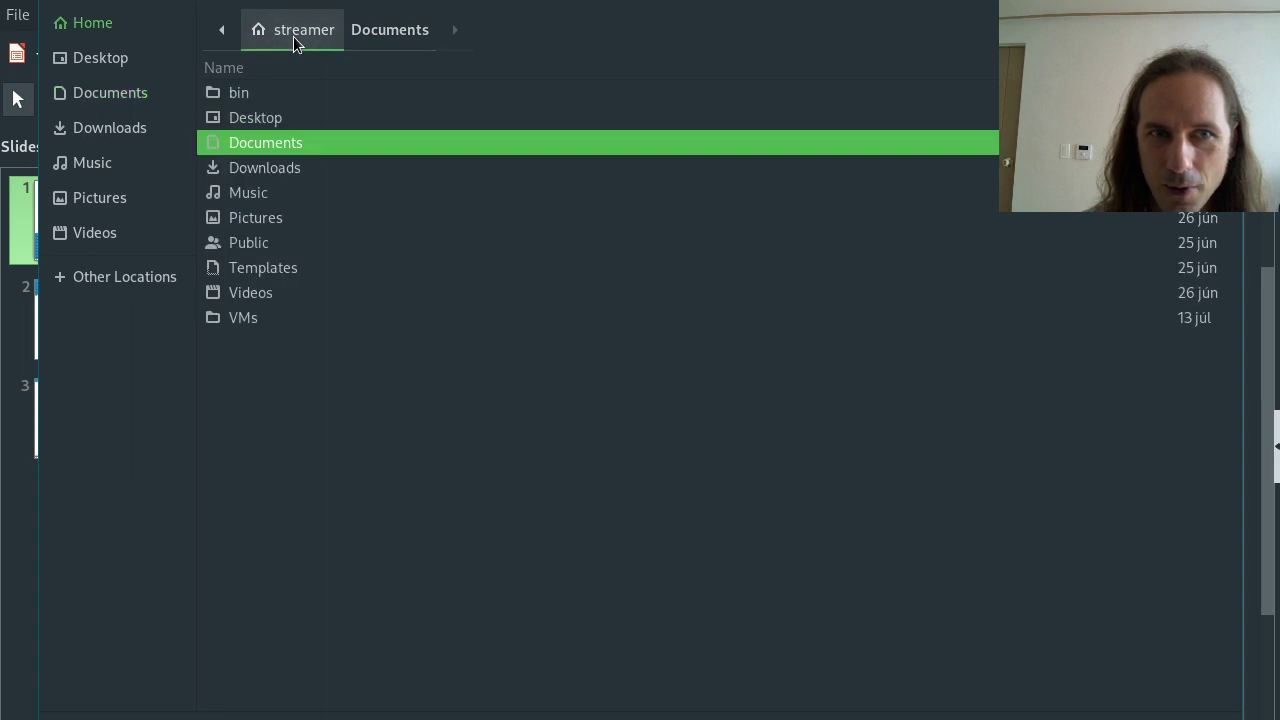
double_click(273, 268)
left_click_drag(428, 14, 466, 209)
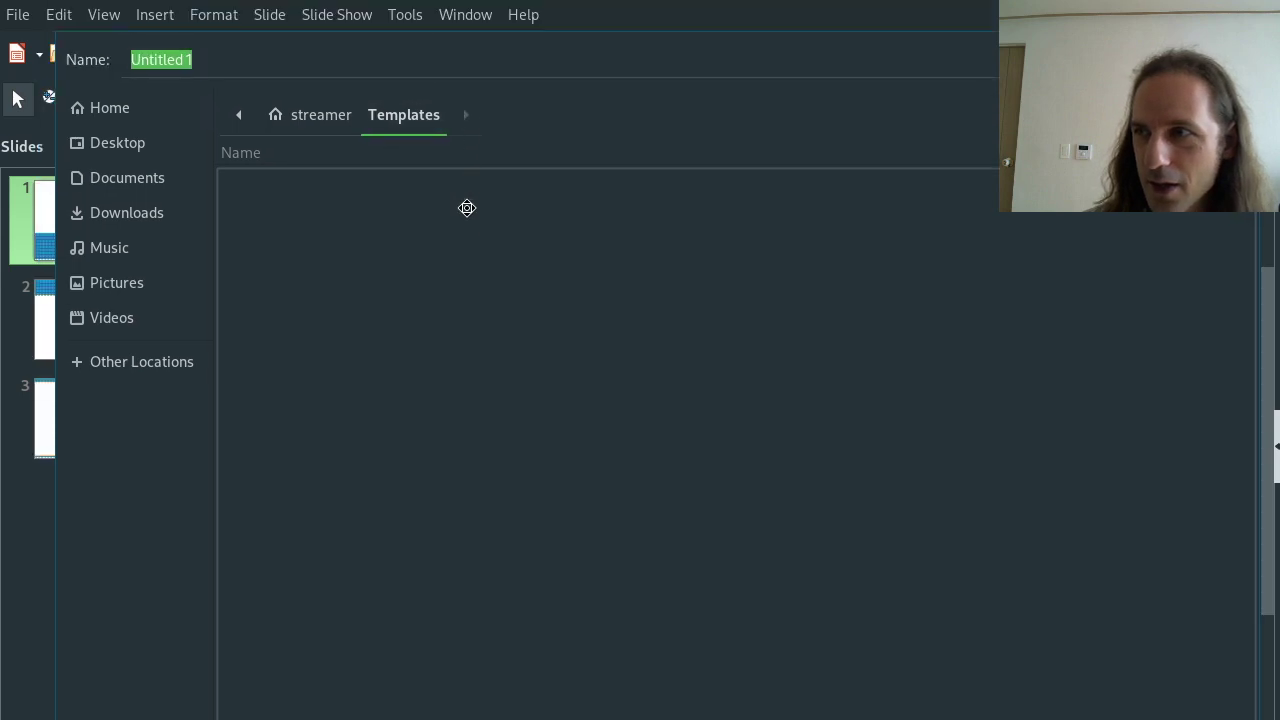
triple_click(216, 111)
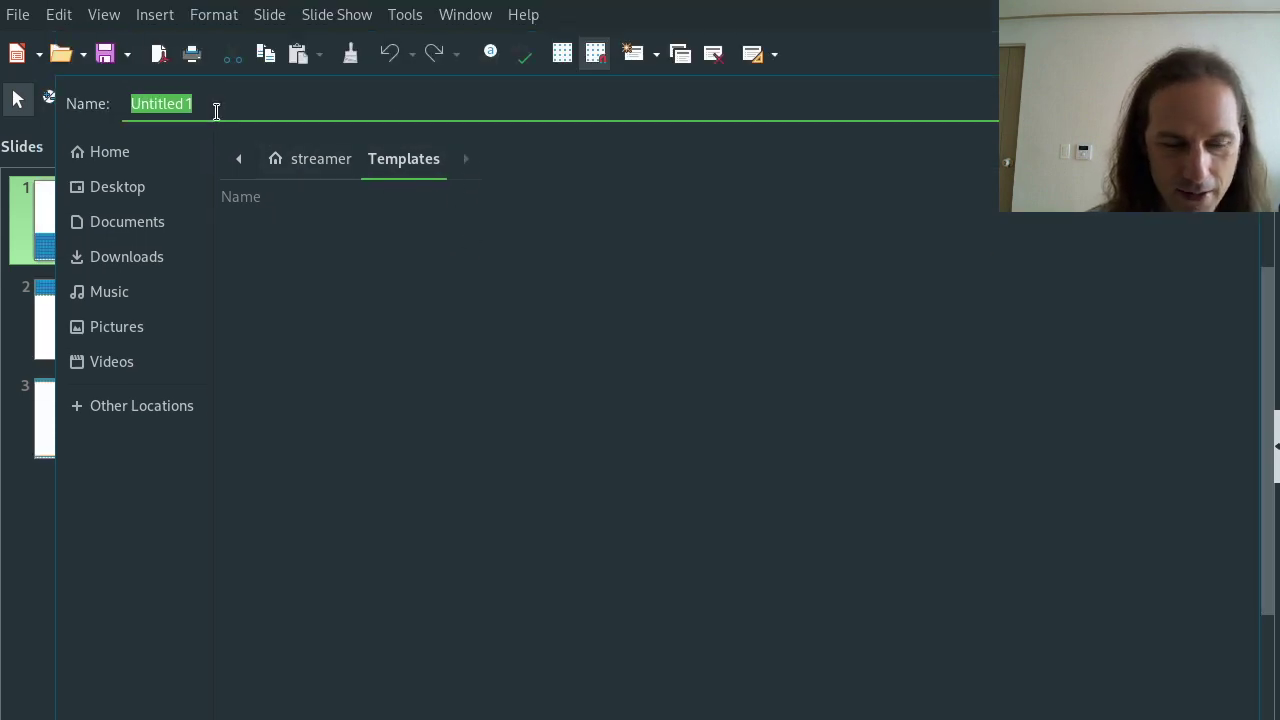
type("New Presentation")
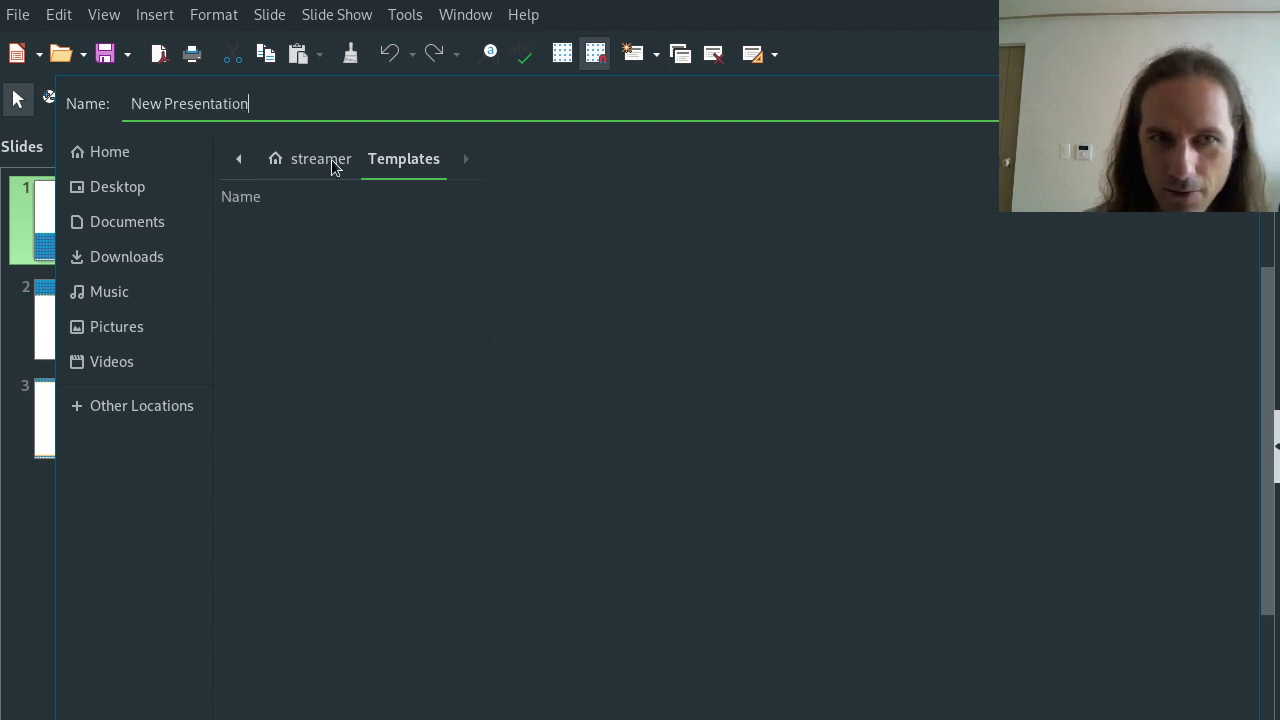
key("Return")
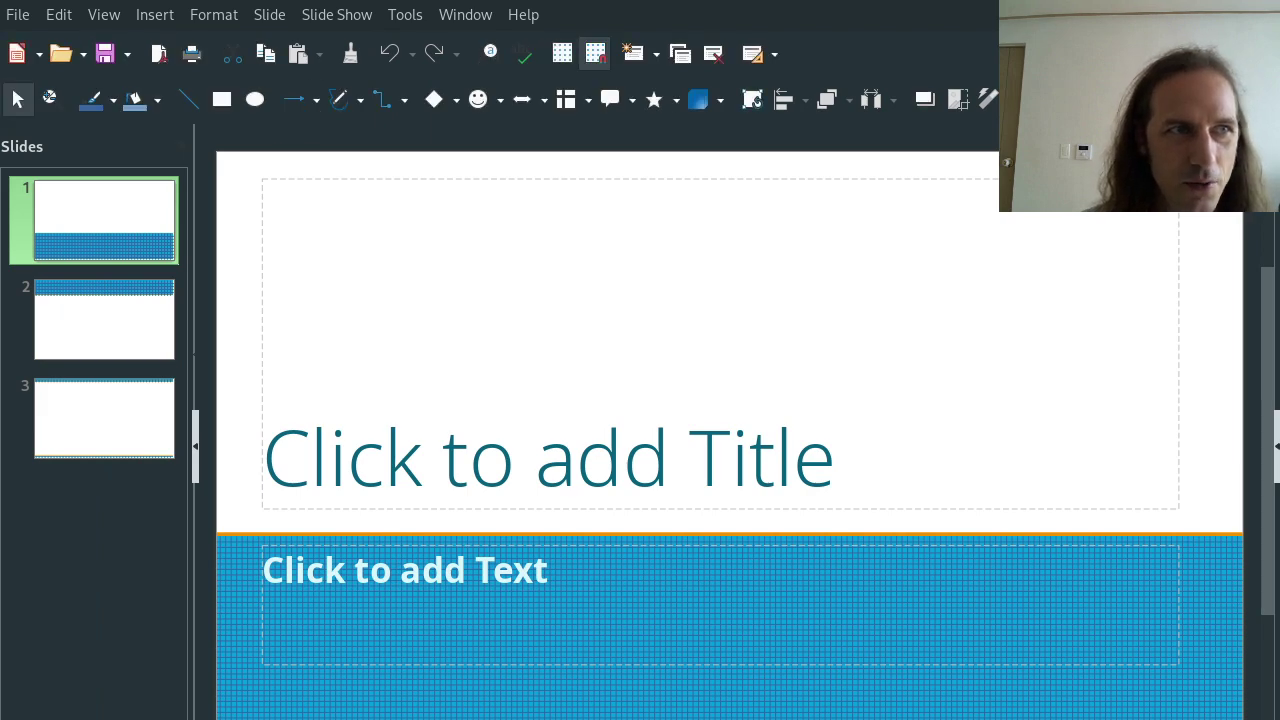
Step: Switch to the file manager and check the Templates folder for the saved New Presentation.odp
key("alt+Tab")
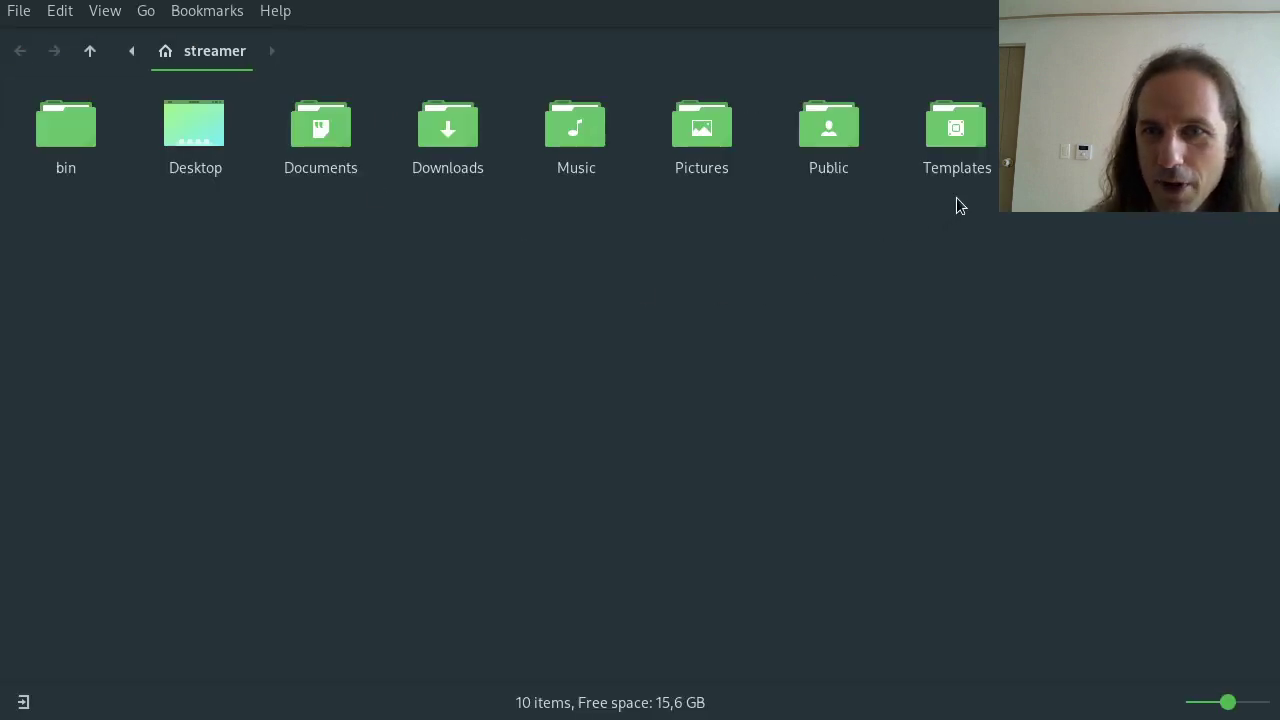
double_click(956, 130)
left_click_drag(249, 217, 67, 112)
left_click(337, 469)
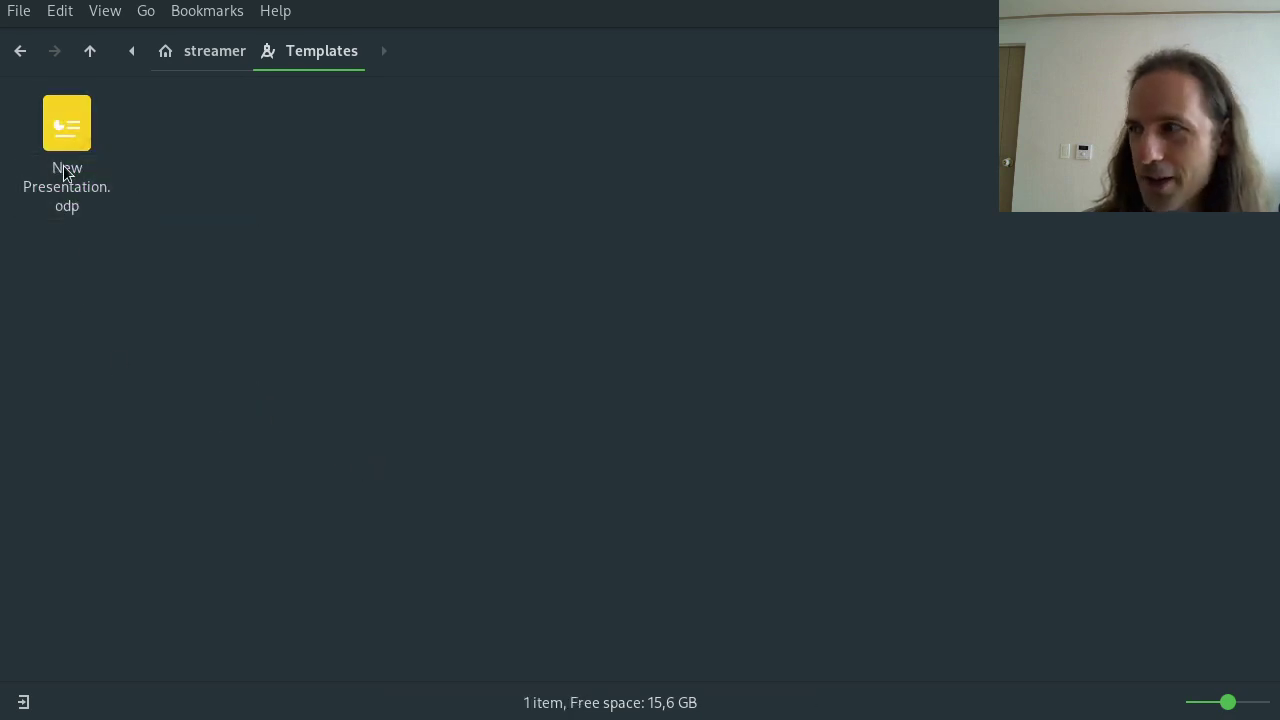
Step: In the home Documents folder, create "Arch Linux is Good!.odp" from the New Presentation template, check it in LibreOffice and close it
left_click(214, 51)
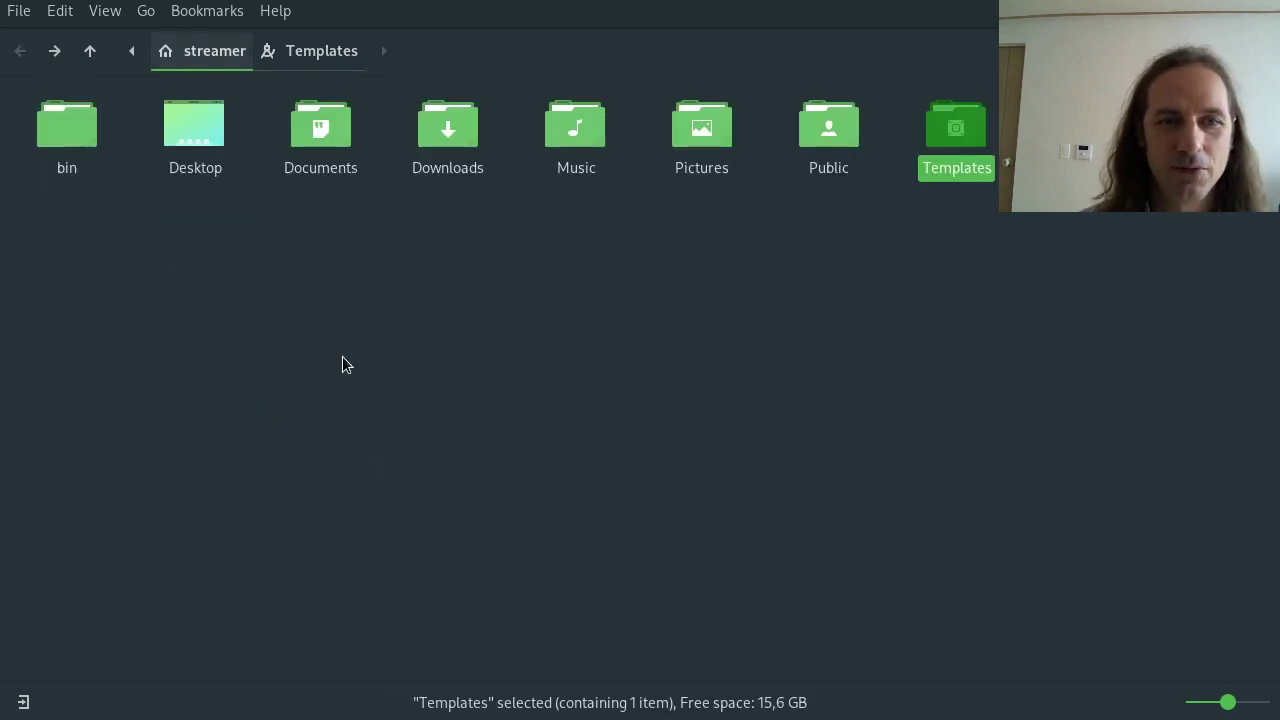
double_click(341, 126)
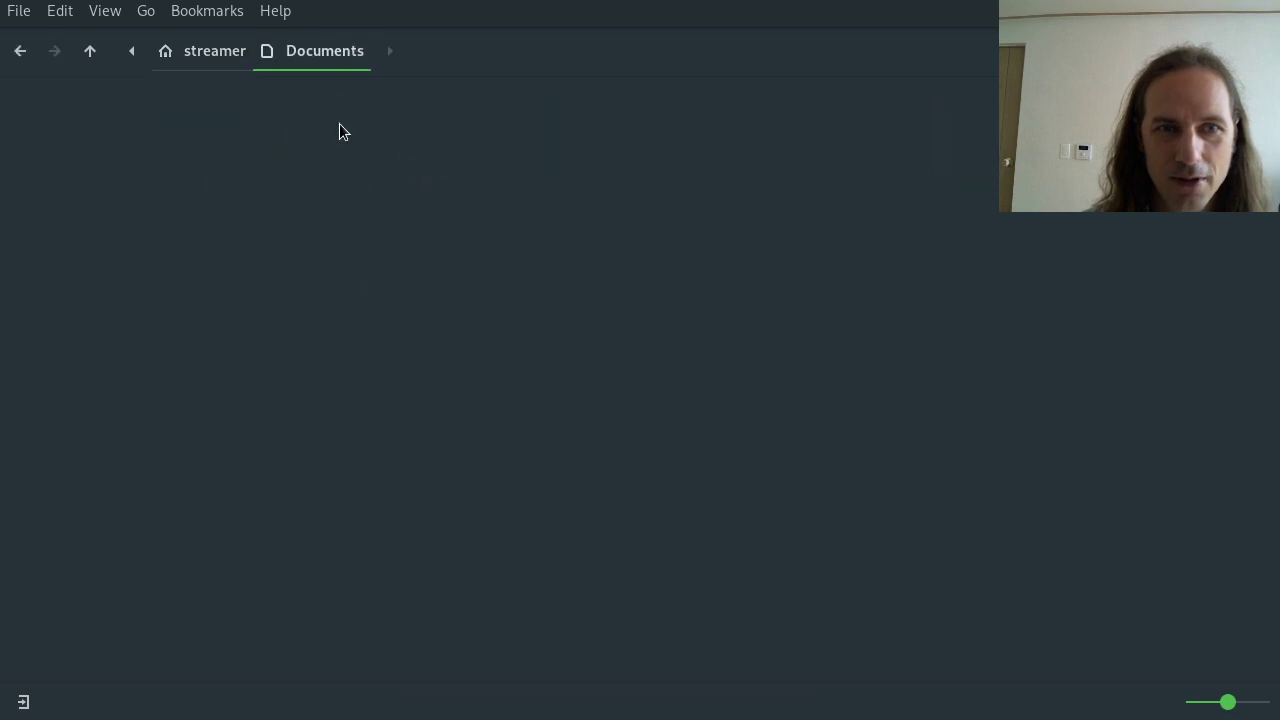
right_click(155, 142)
mouse_move(258, 197)
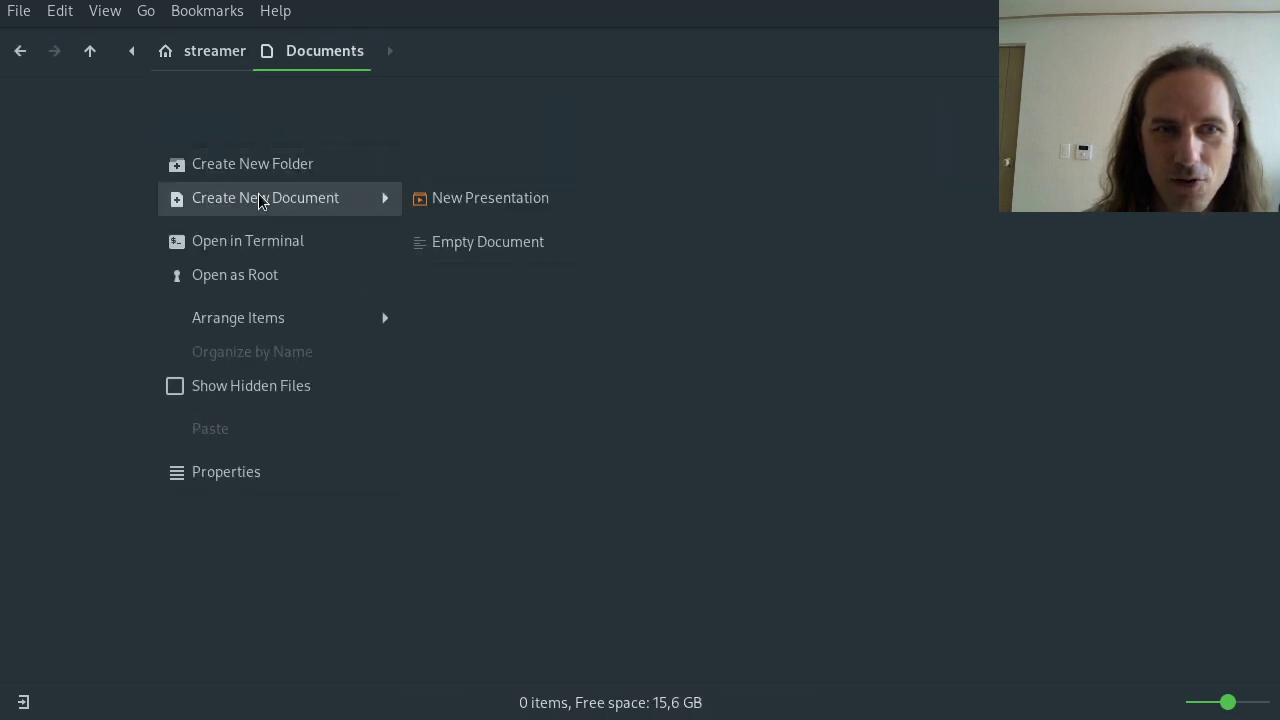
left_click(477, 199)
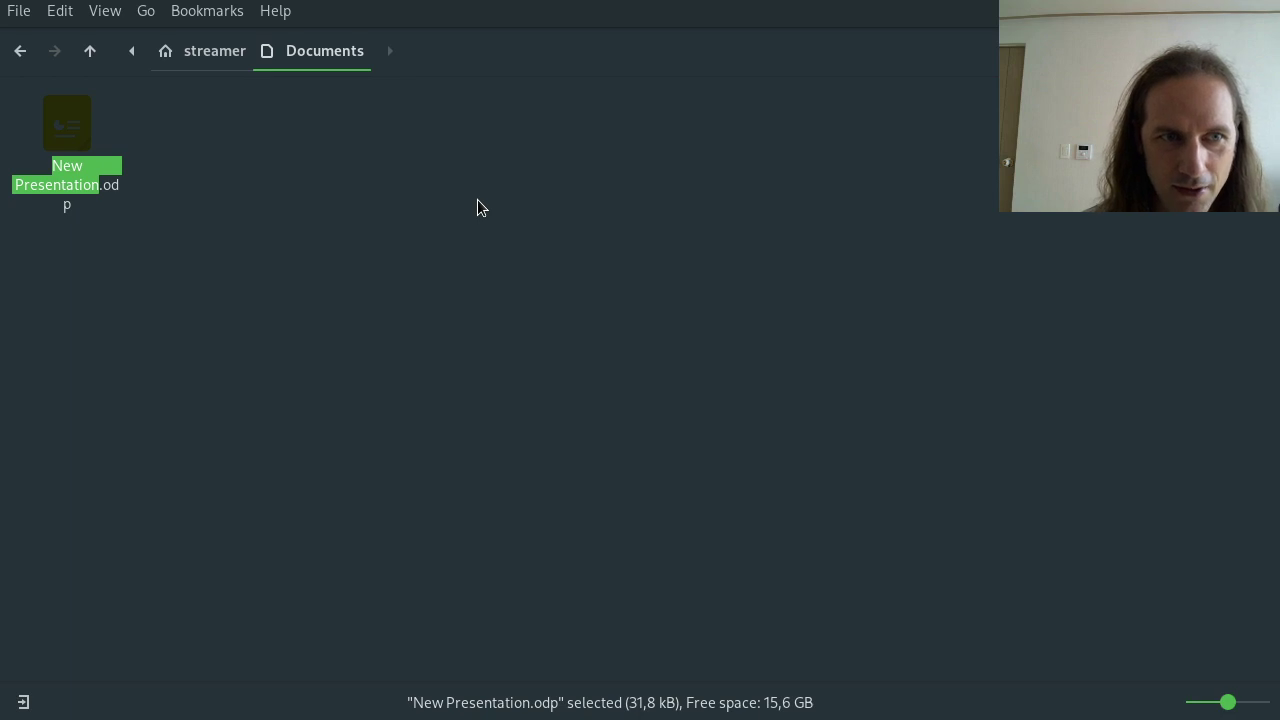
type("Arch Linu")
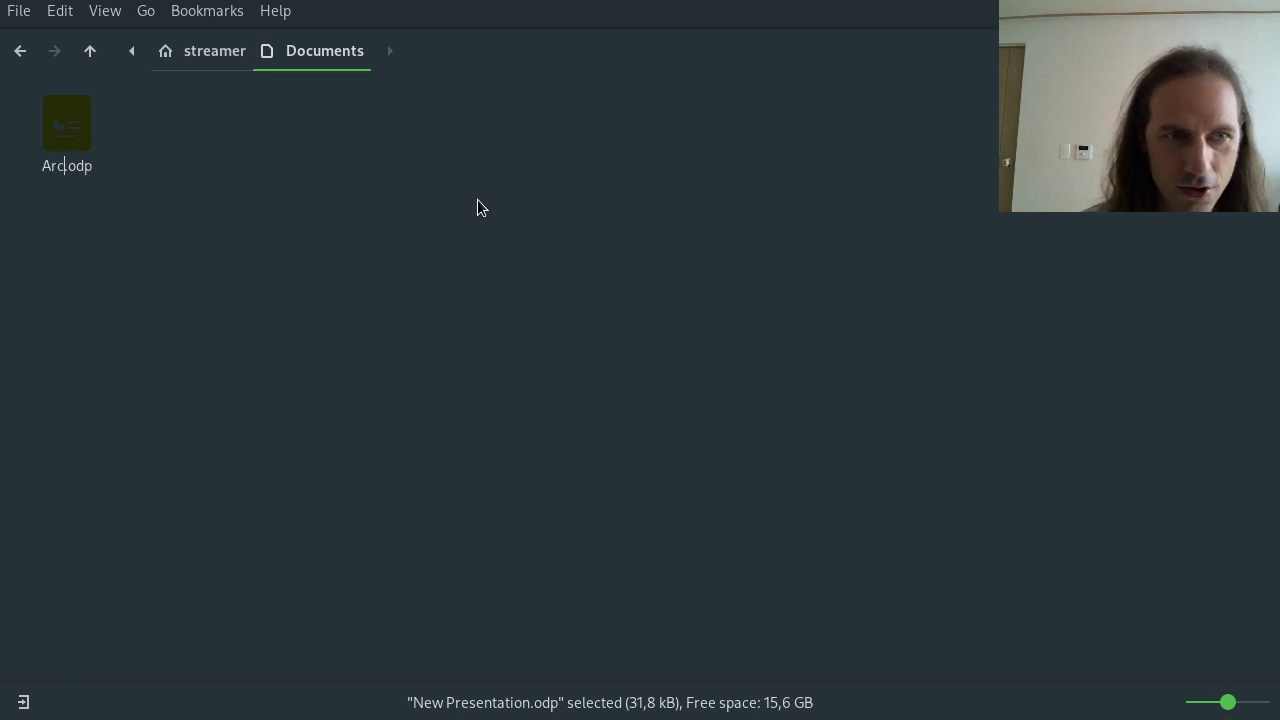
type("x is Good!")
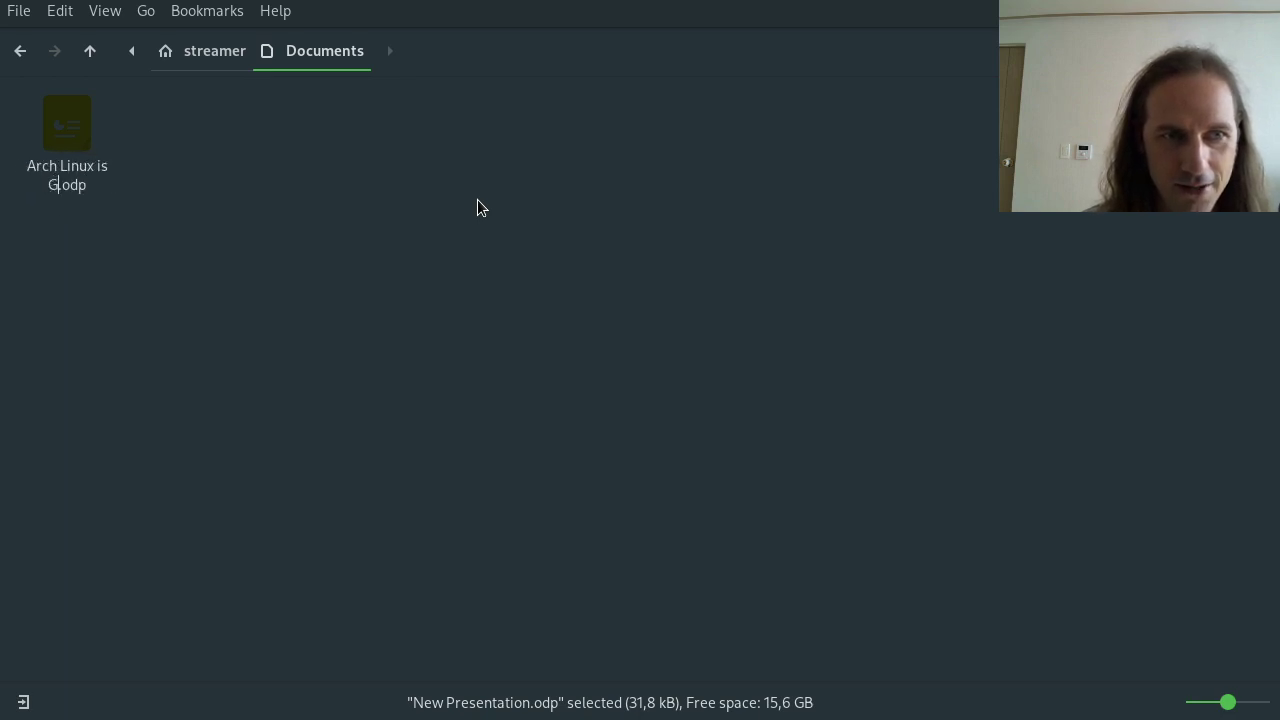
key("Return")
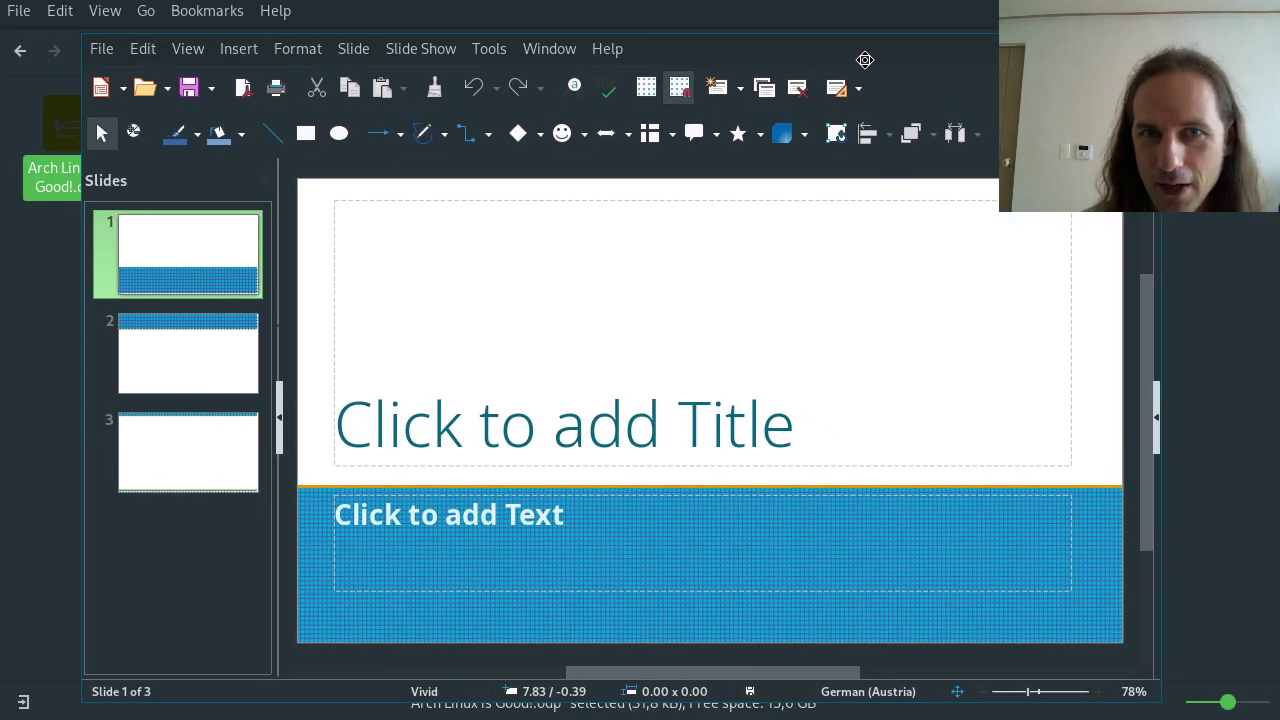
left_click_drag(865, 60, 880, 36)
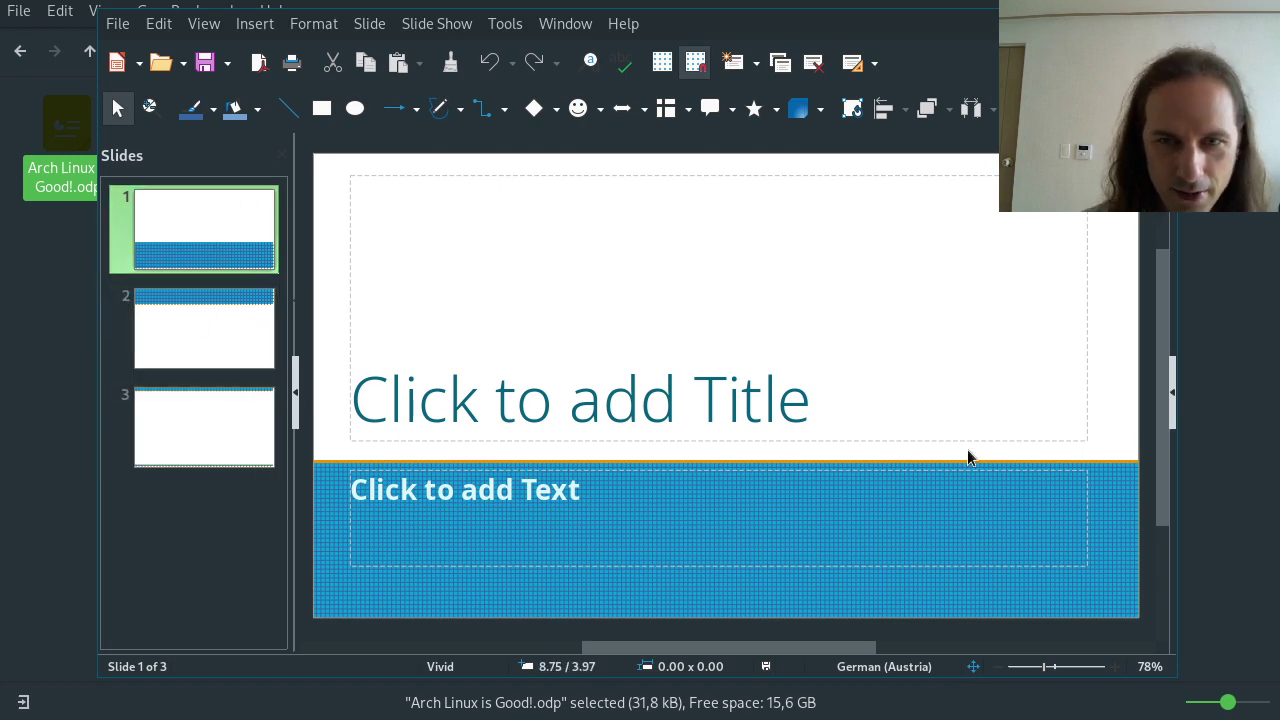
key("ctrl+q")
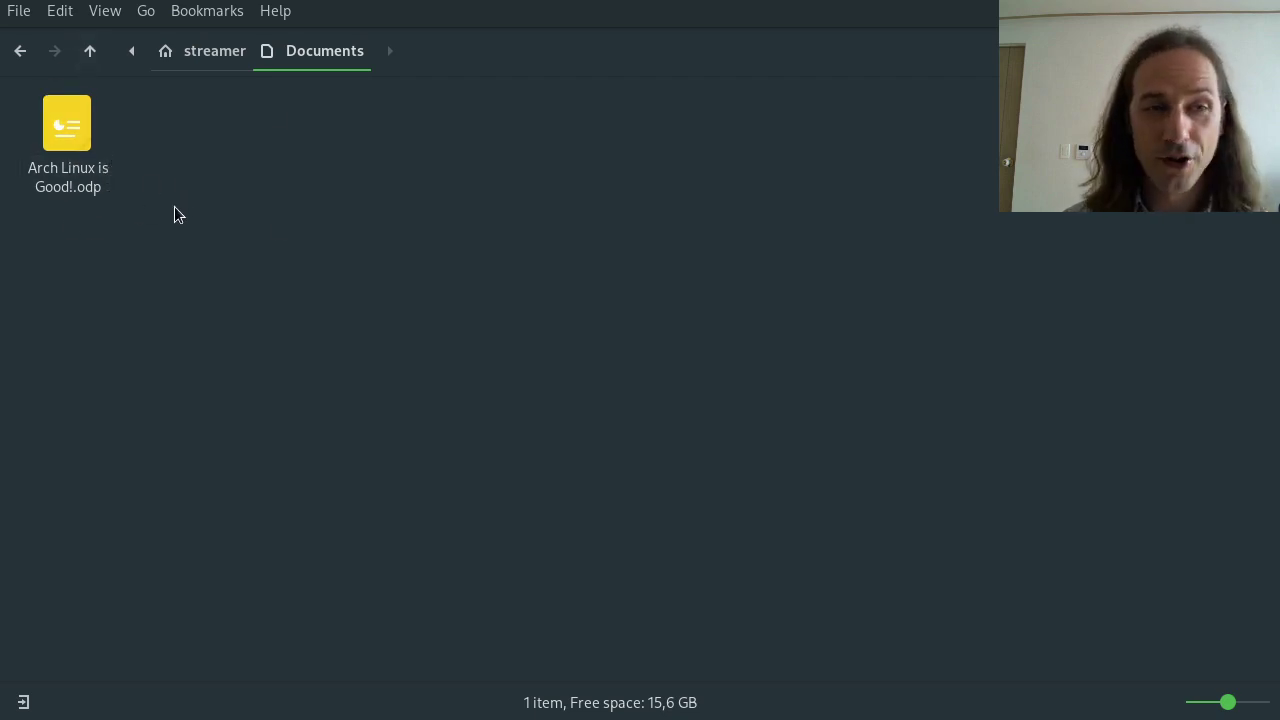
Step: Create an empty document named "New Bash Script.sh" in the Documents folder
right_click(210, 148)
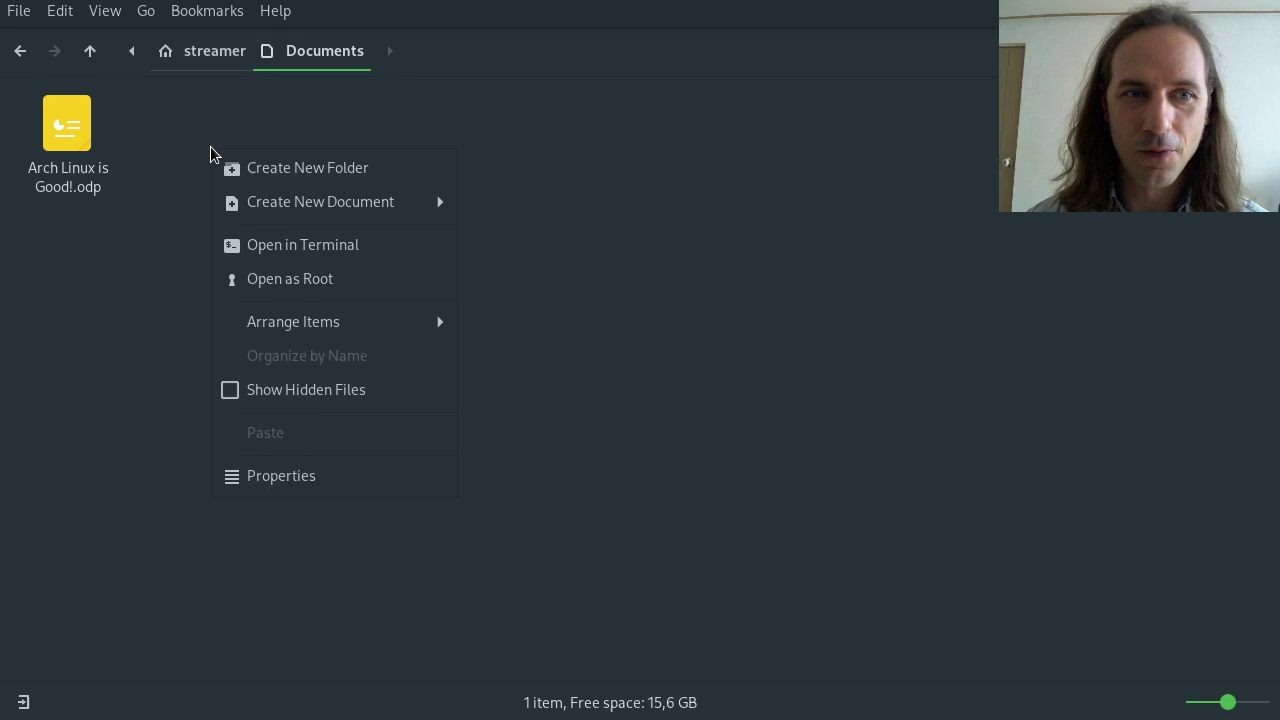
mouse_move(357, 201)
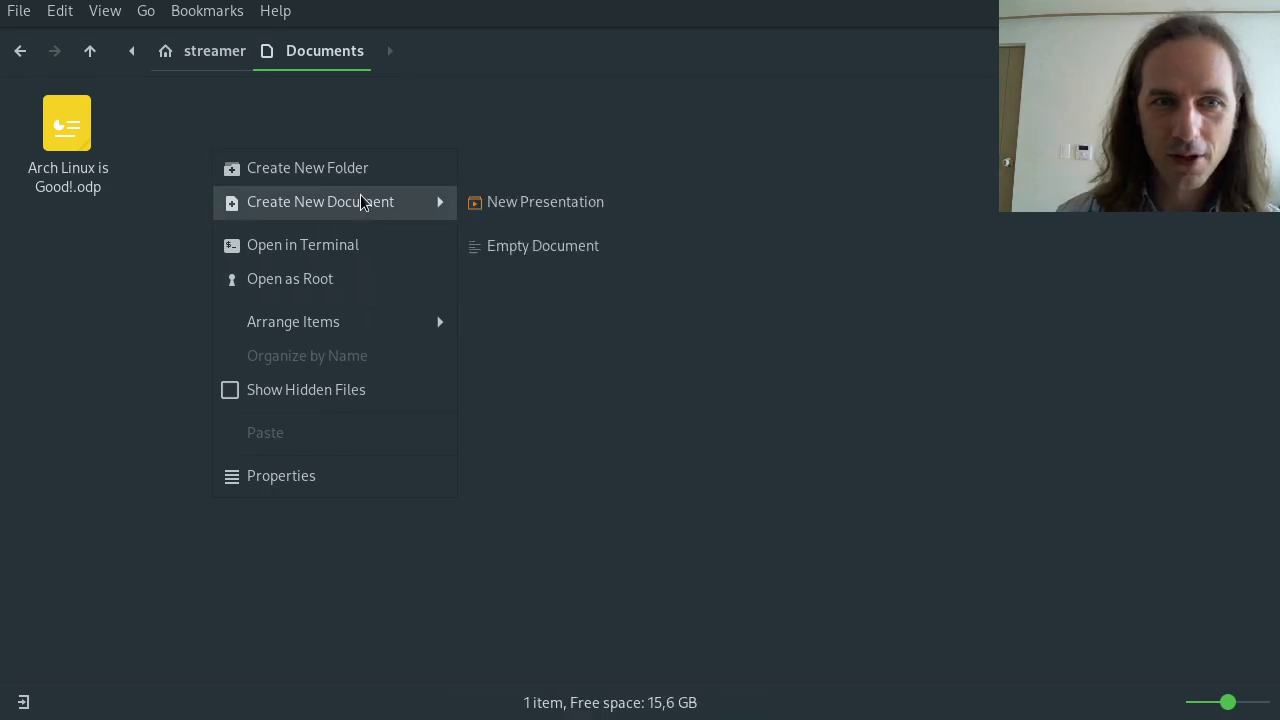
left_click(524, 248)
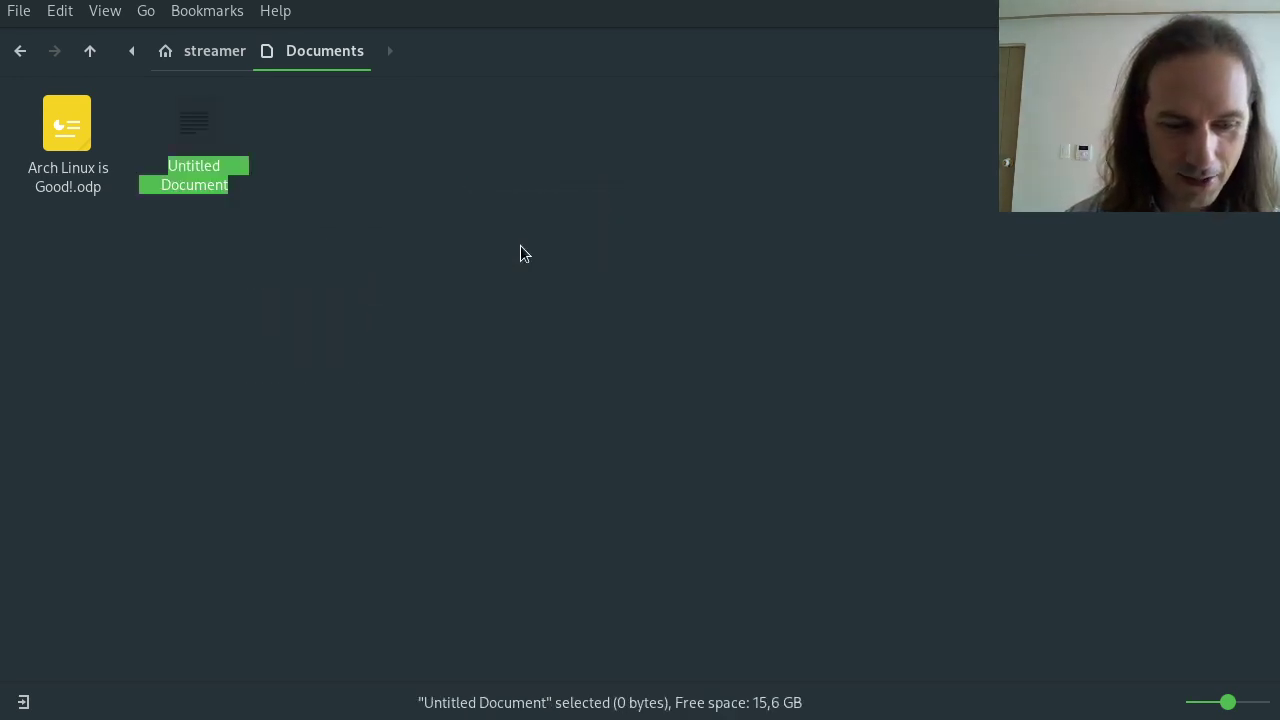
type("New")
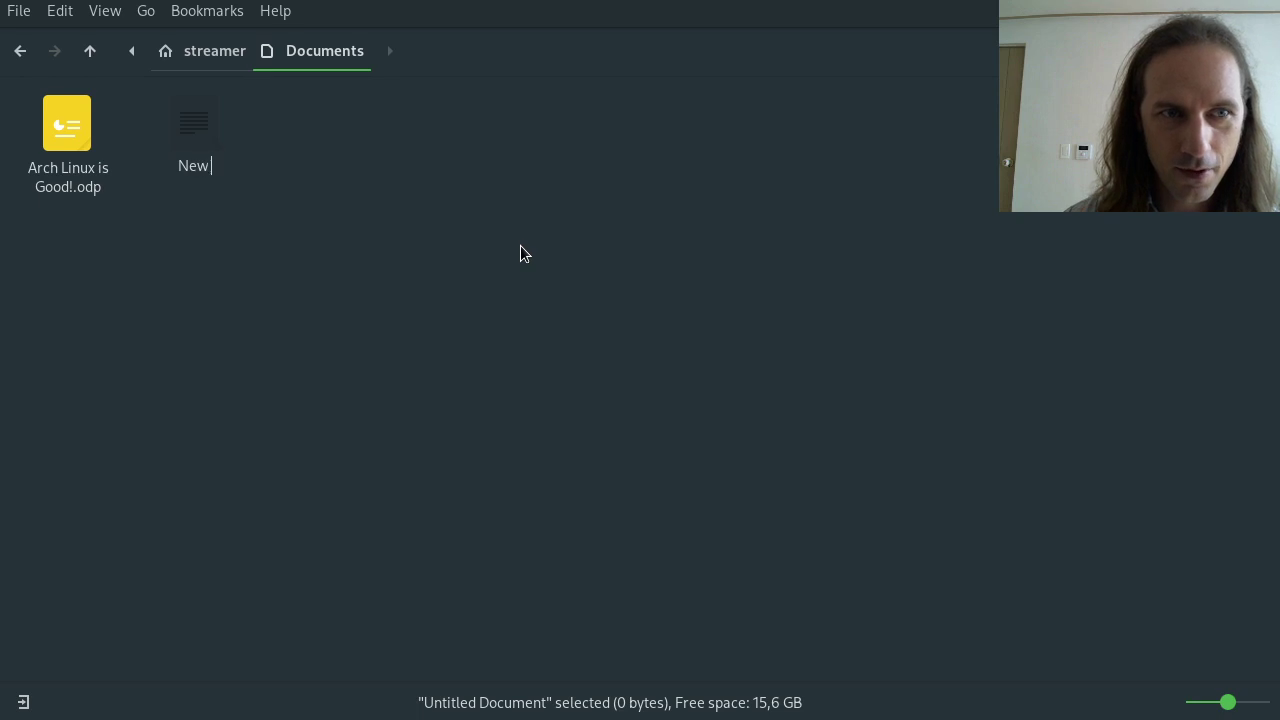
type(" Bash Sc")
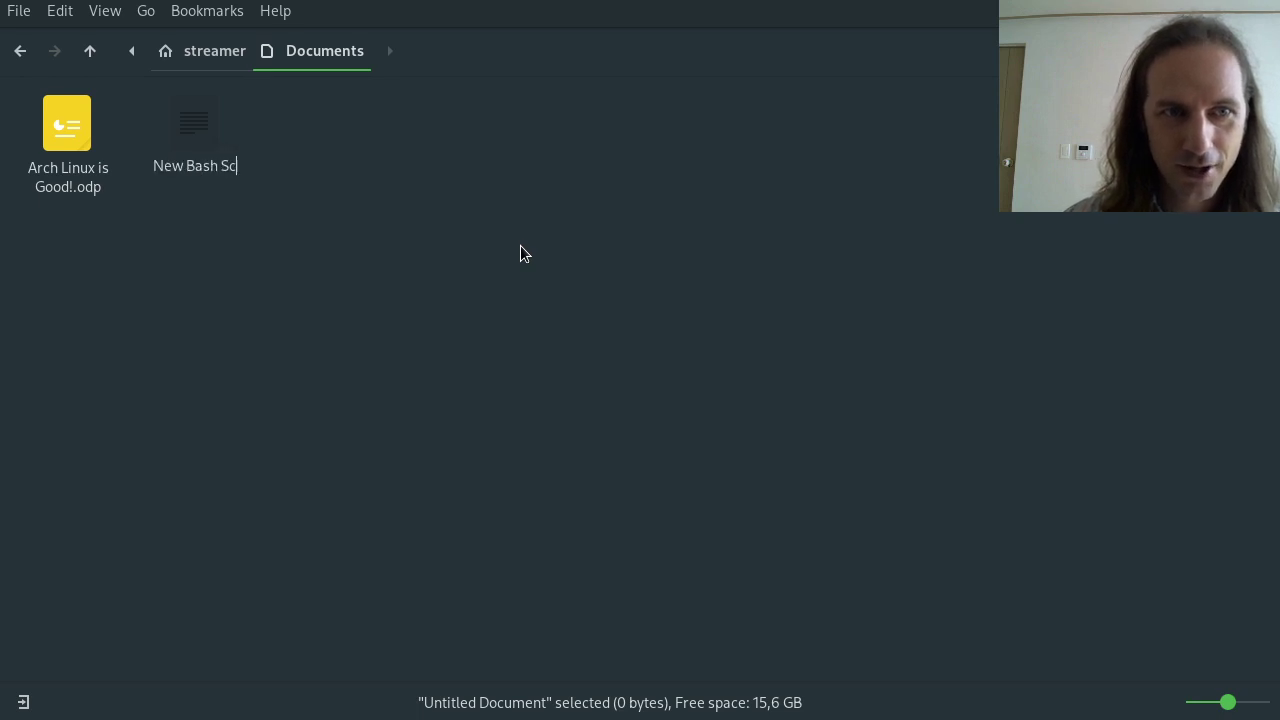
type("r")
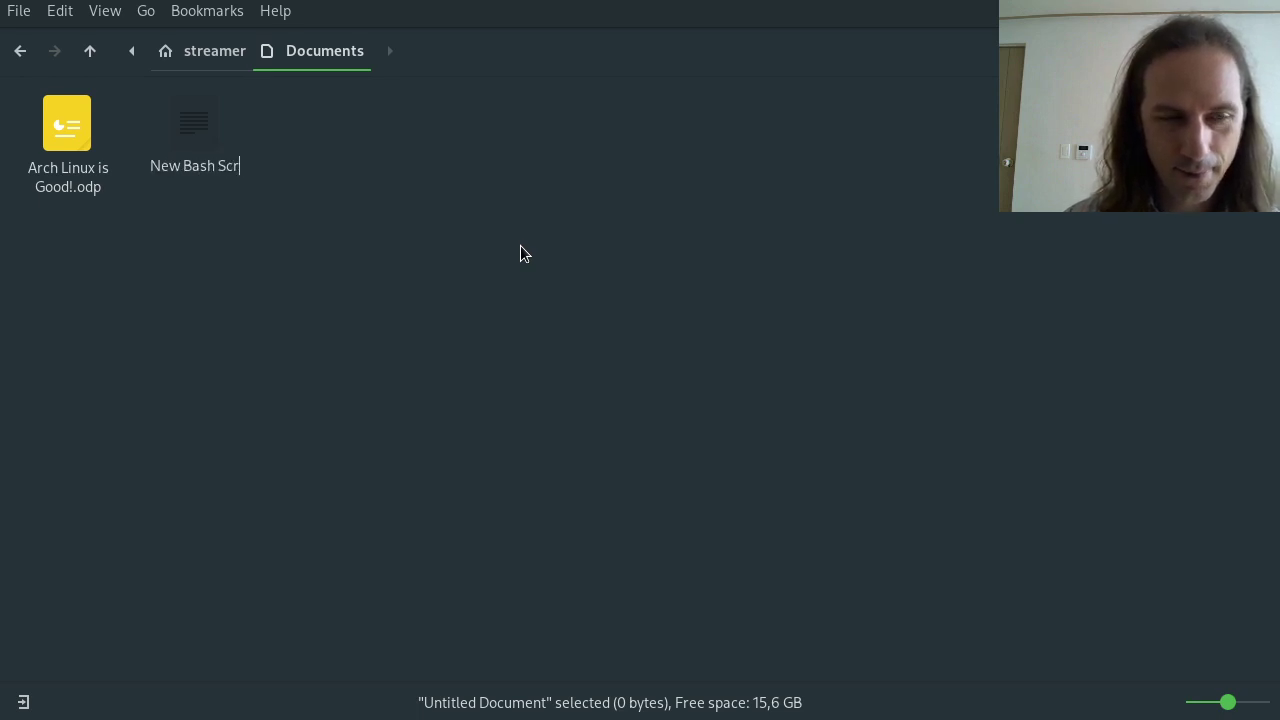
type("ipt.sh")
key("Return")
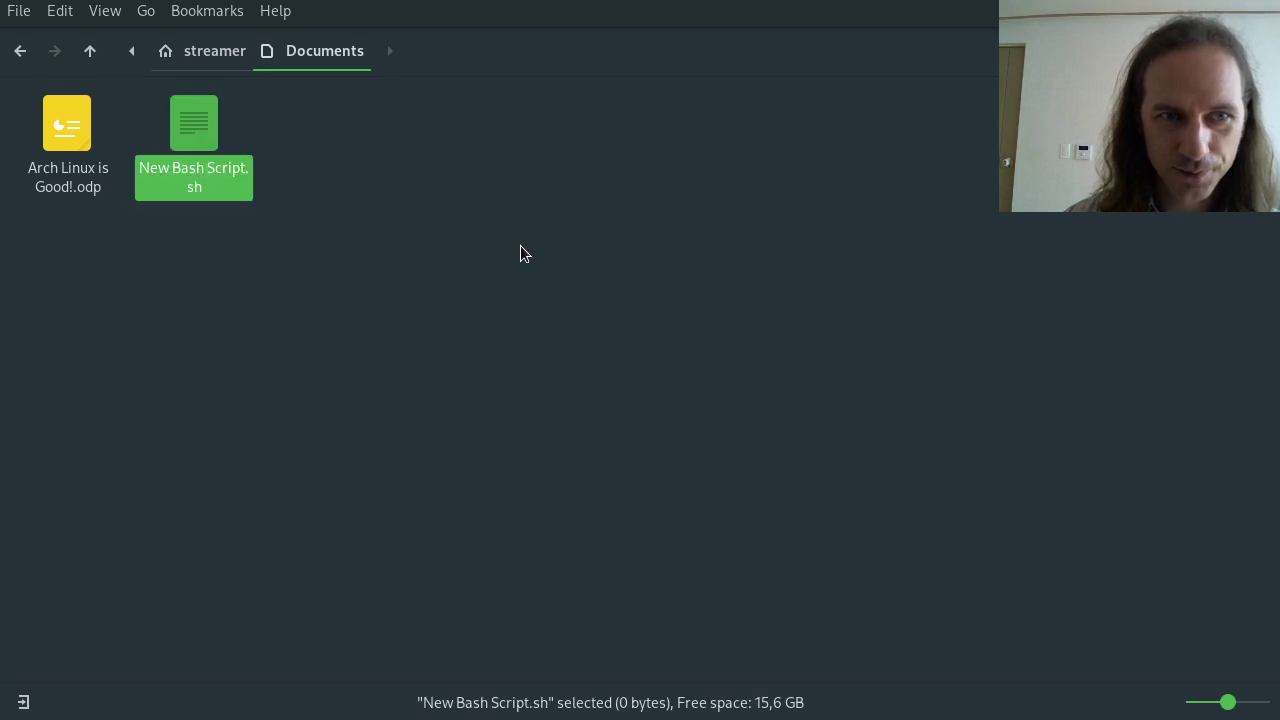
Step: Open New Bash Script.sh in Neovim and begin its first line with "#!"
right_click(194, 123)
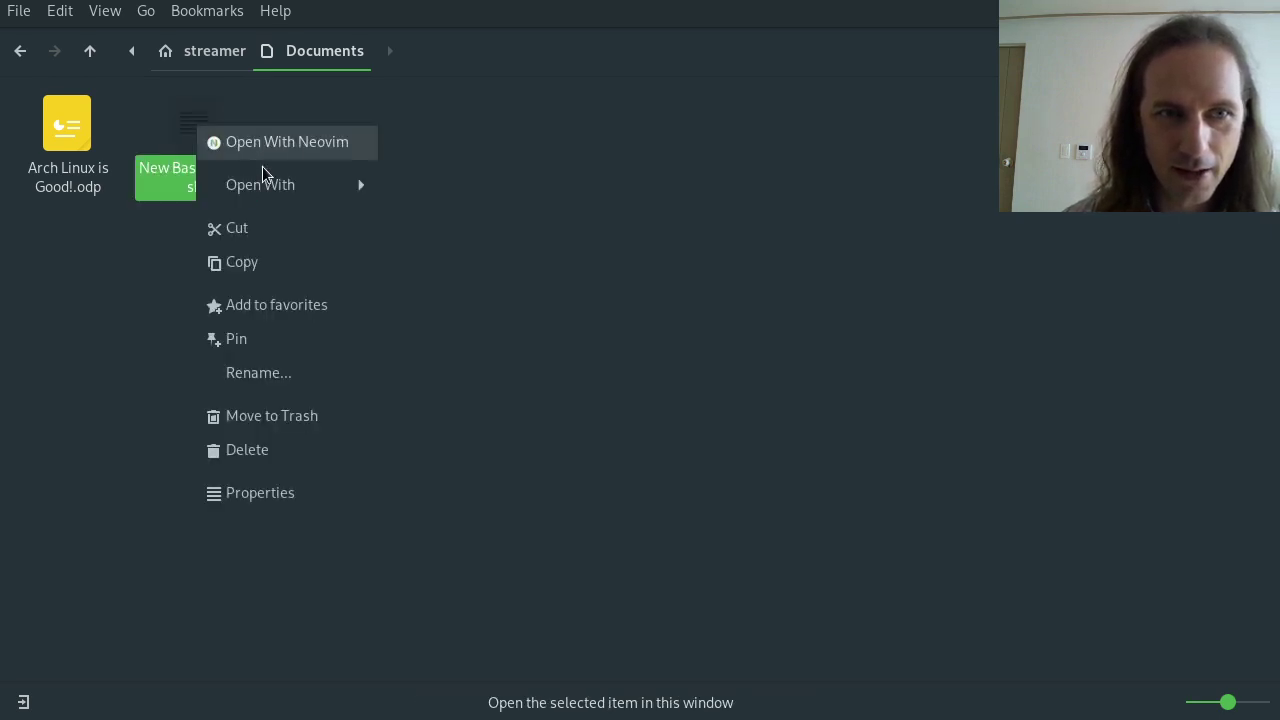
left_click(263, 147)
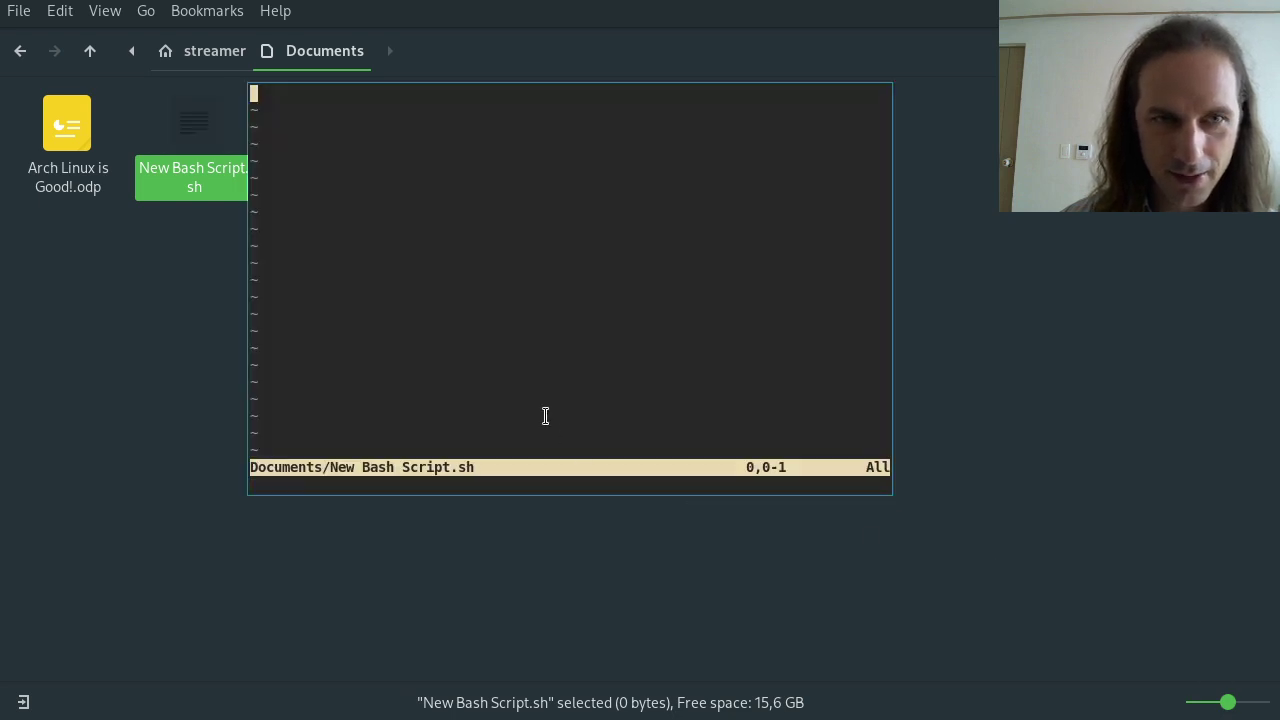
key("i")
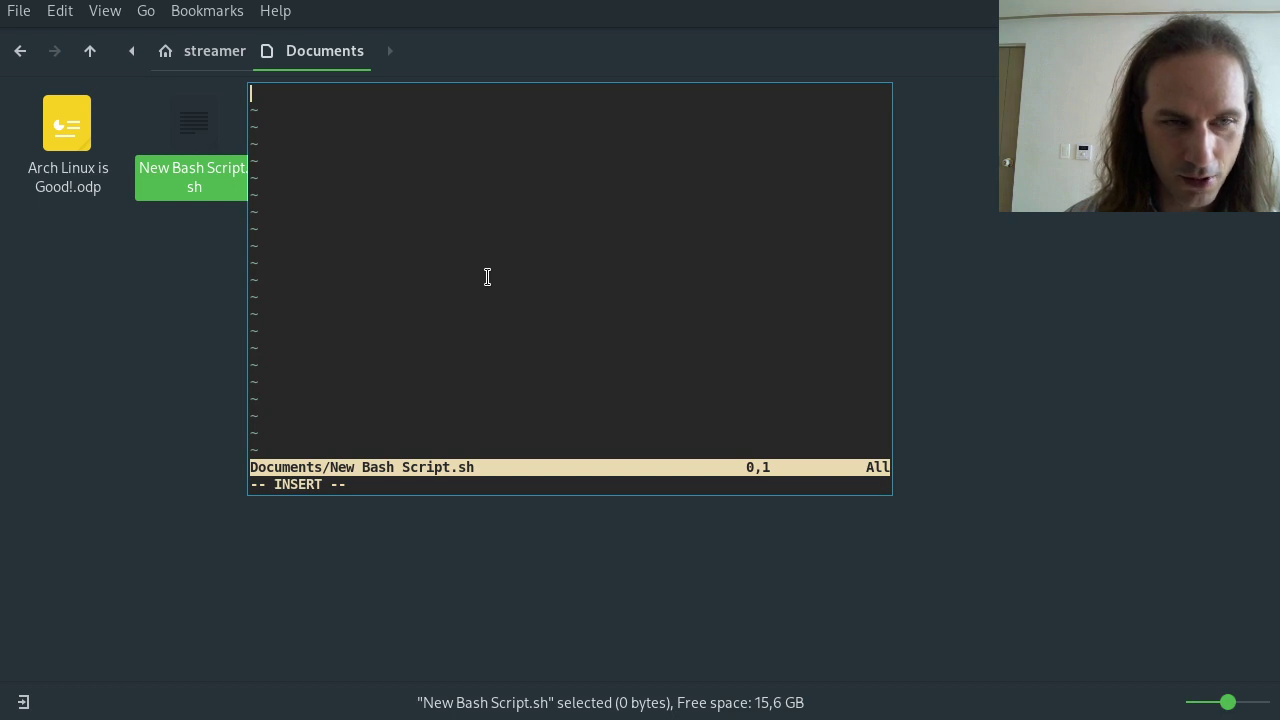
type("#!")
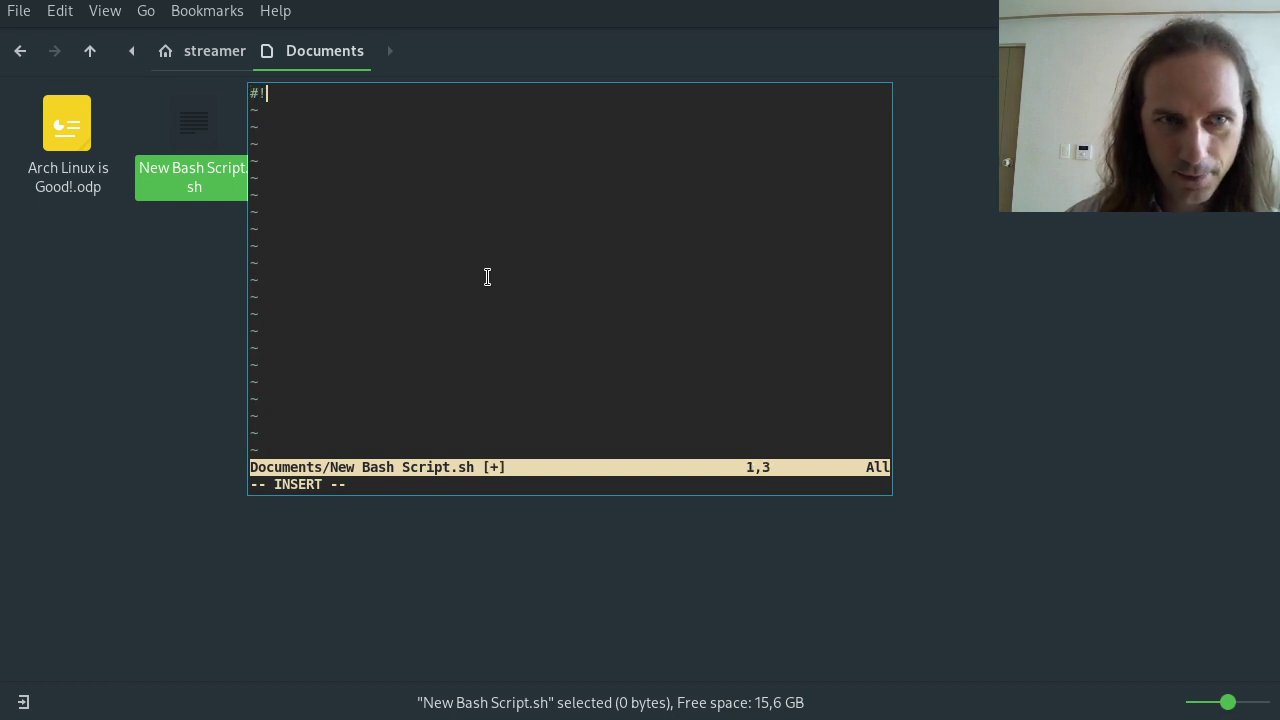
Step: Enlarge the Neovim window's text until only a few lines fit in it
key("ctrl+plus")
key("ctrl+plus")
key("ctrl+plus")
key("ctrl+plus")
key("ctrl+plus")
key("ctrl+plus")
key("ctrl+plus")
key("ctrl+plus")
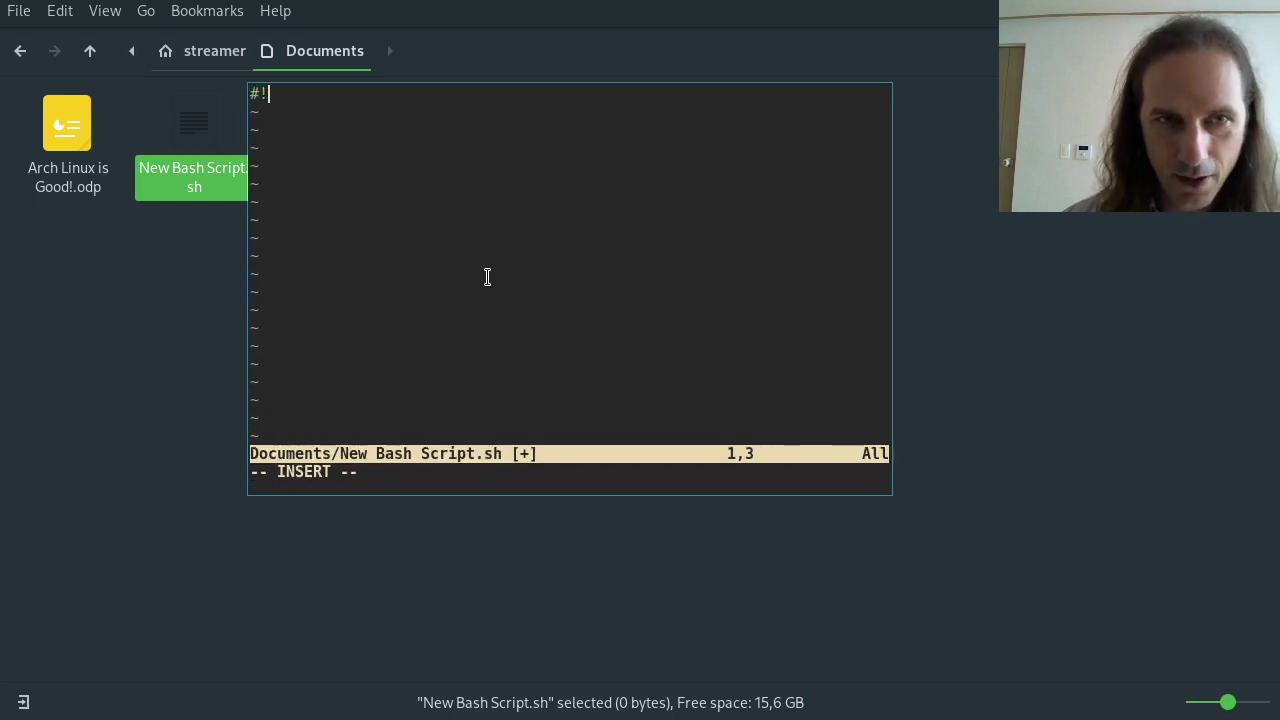
key("ctrl+plus")
key("ctrl+plus")
key("ctrl+plus")
key("ctrl+plus")
key("ctrl+plus")
key("ctrl+plus")
key("ctrl+plus")
key("ctrl+plus")
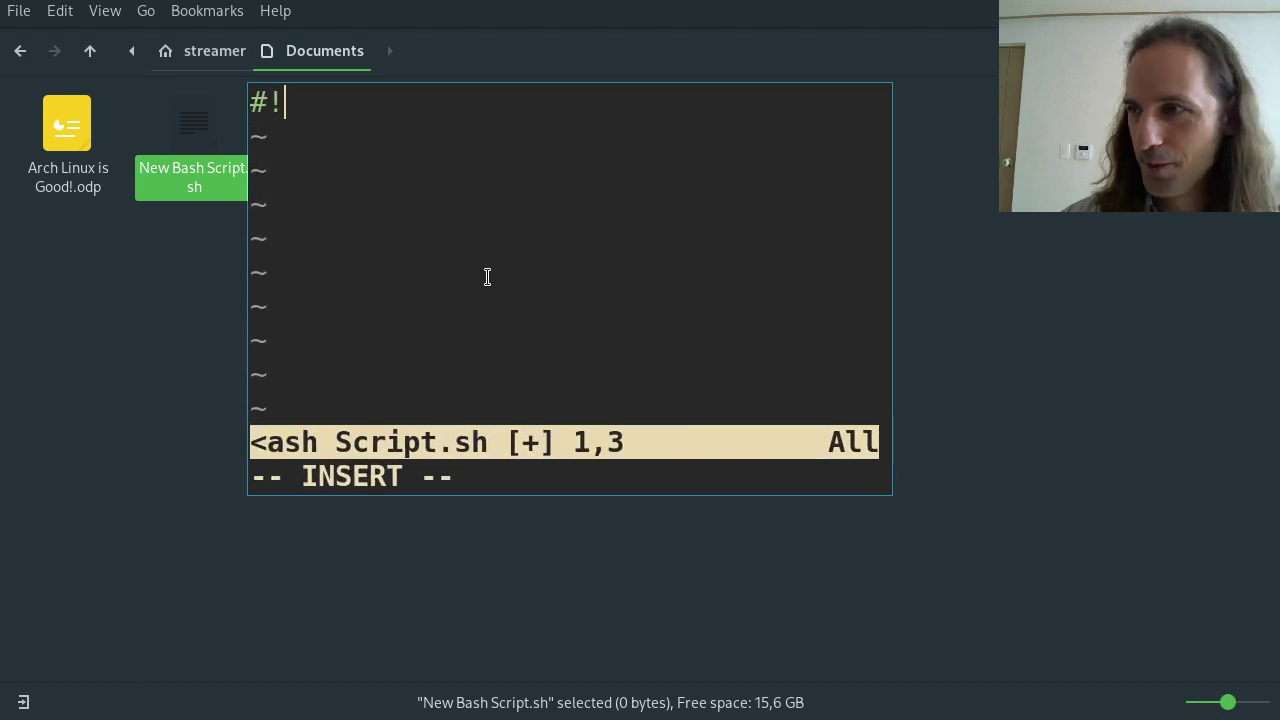
key("ctrl+plus")
key("ctrl+plus")
key("ctrl+plus")
key("ctrl+plus")
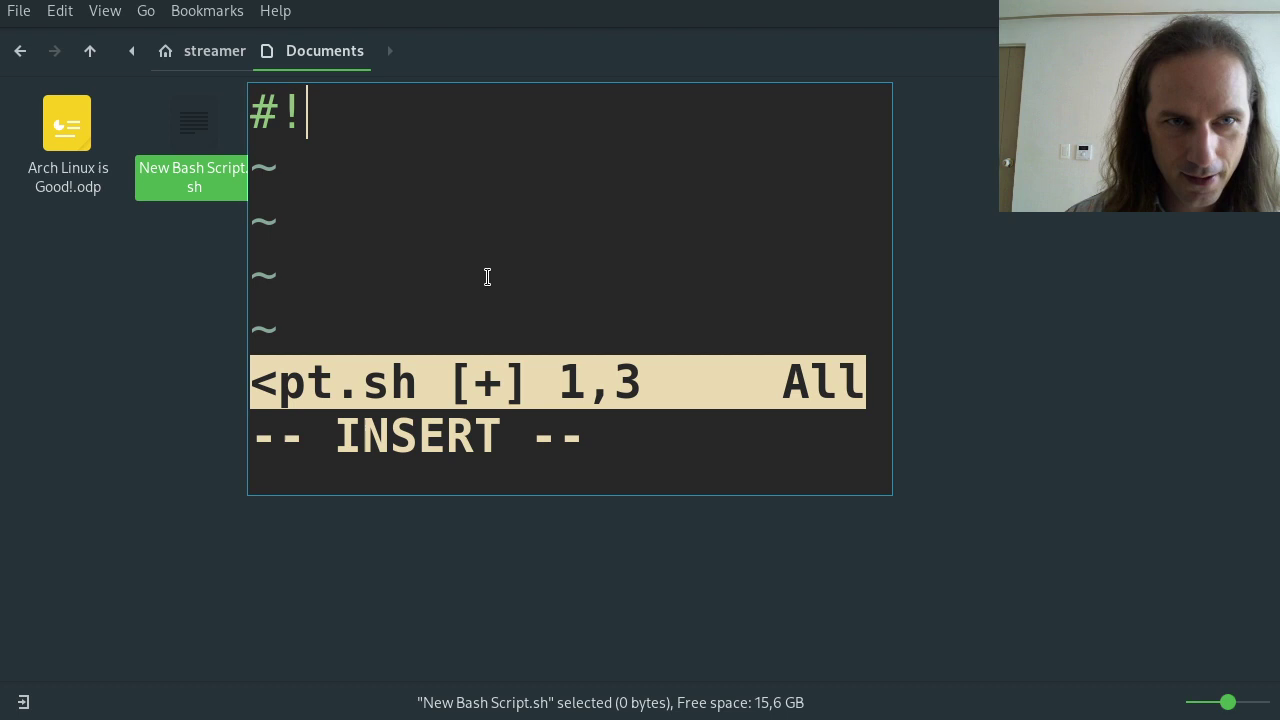
Step: Complete the script's first line as "#!/bin/bash" and leave insert mode
type("/usr")
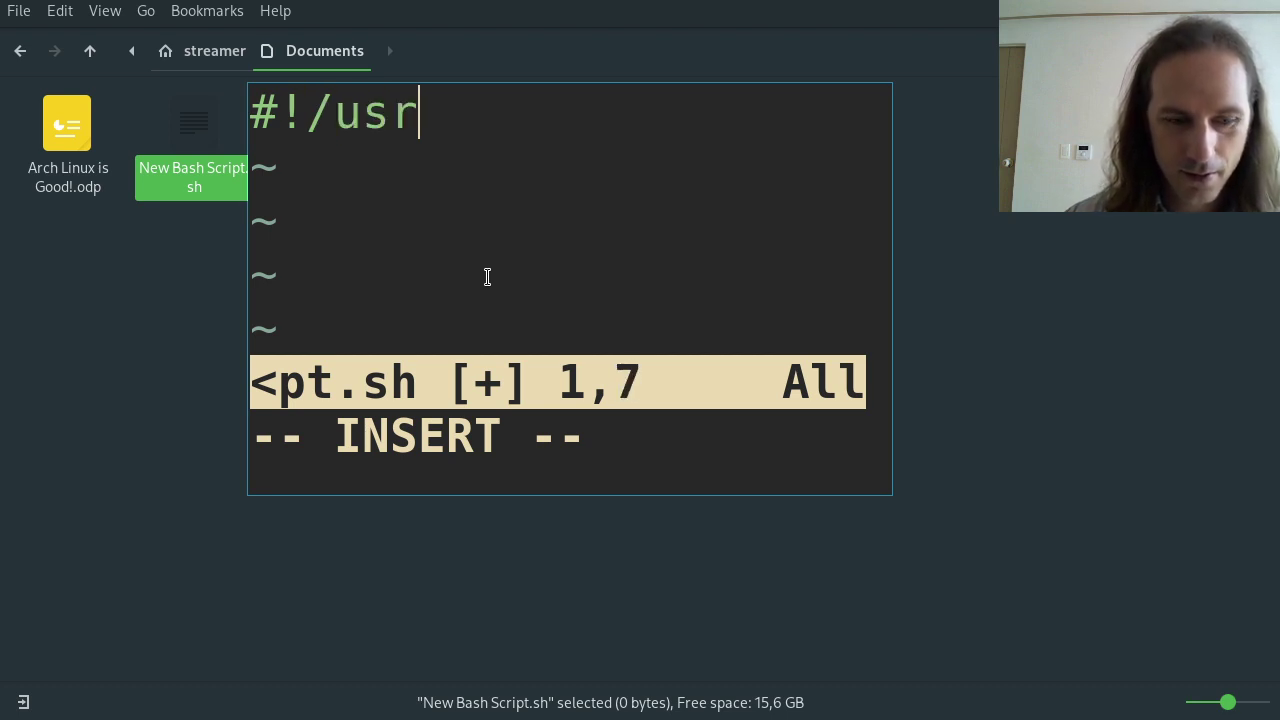
key("BackSpace")
key("BackSpace")
key("BackSpace")
type("bin/ba")
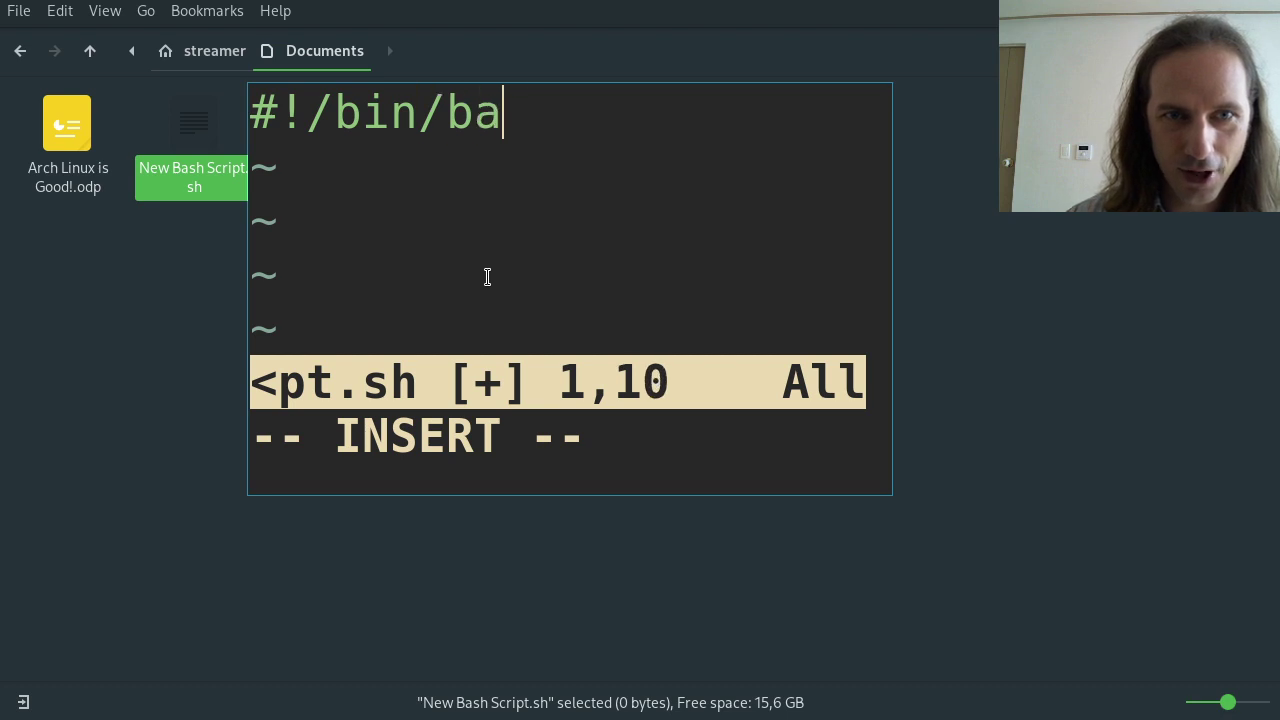
type("sh")
key("Escape")
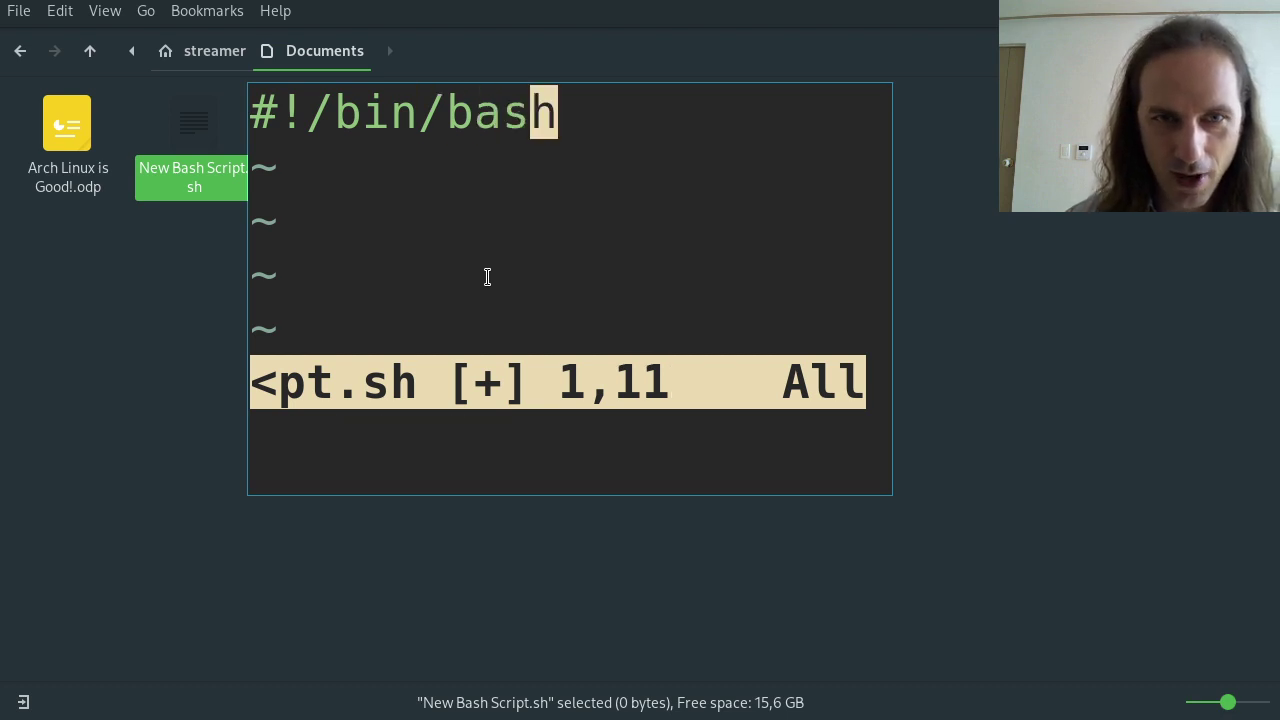
Step: Save the script and quit Neovim, and open a terminal in the Documents folder
type(":wq")
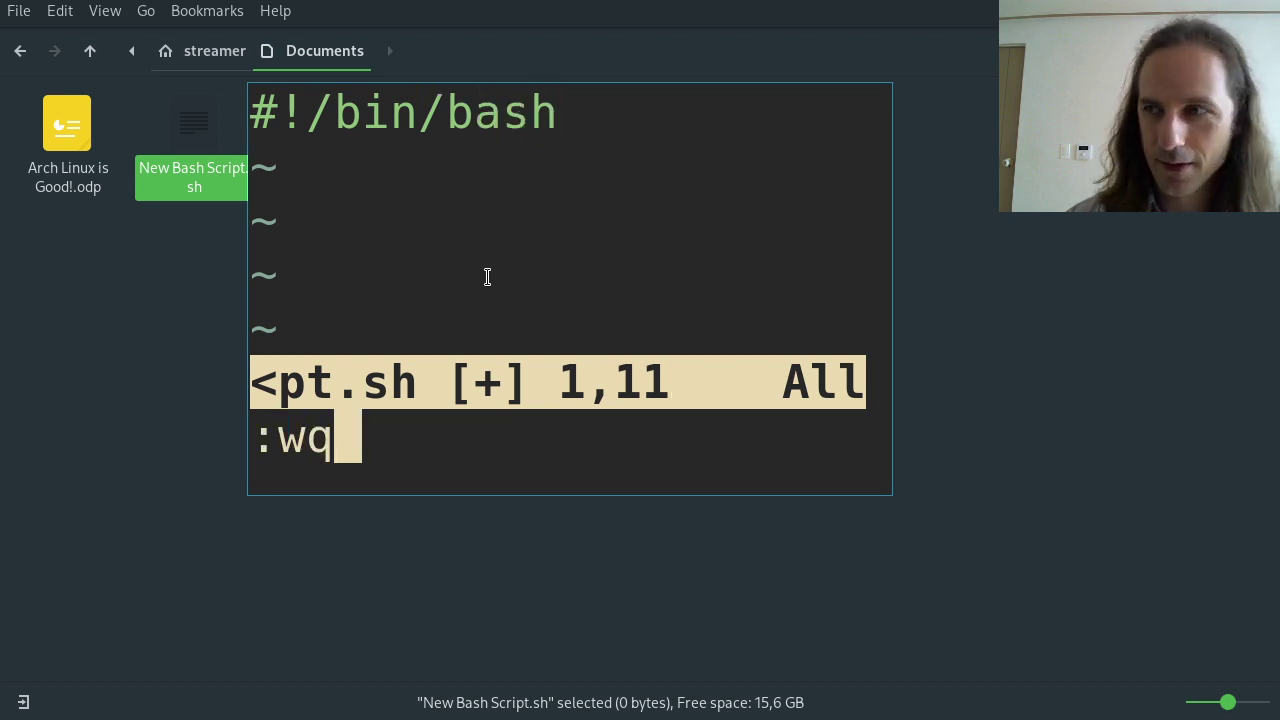
key("Return")
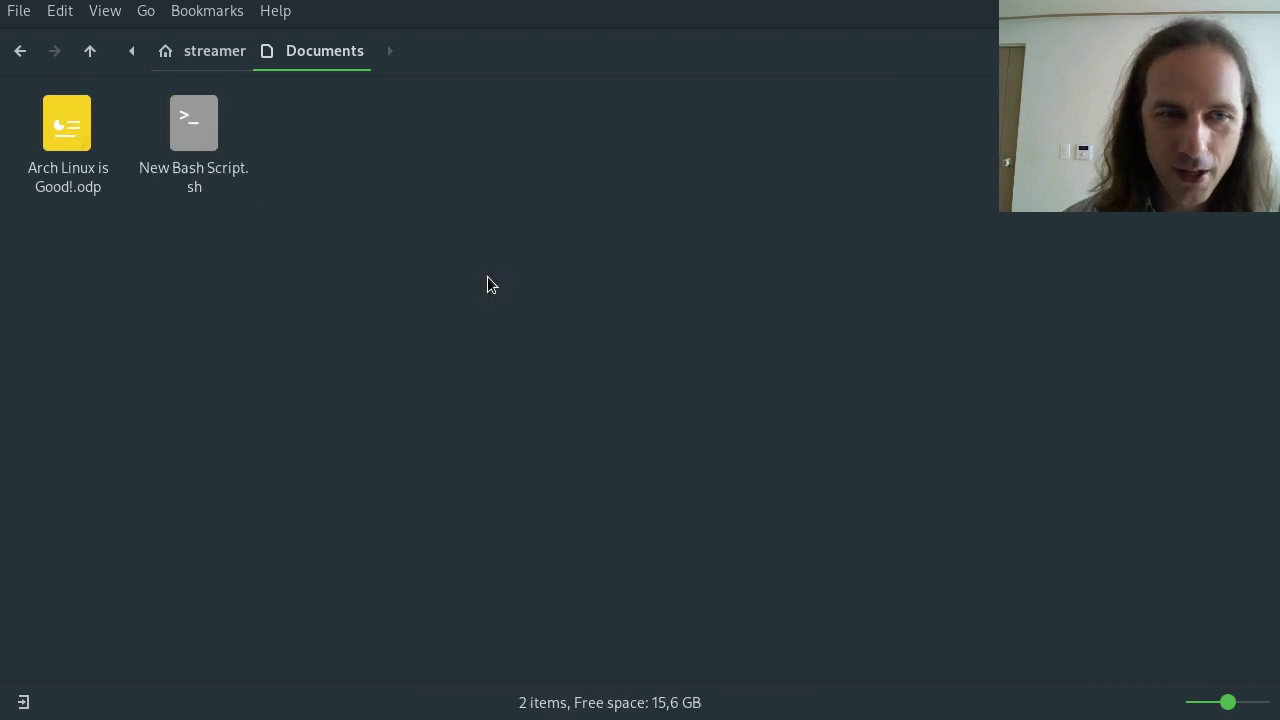
key("F4")
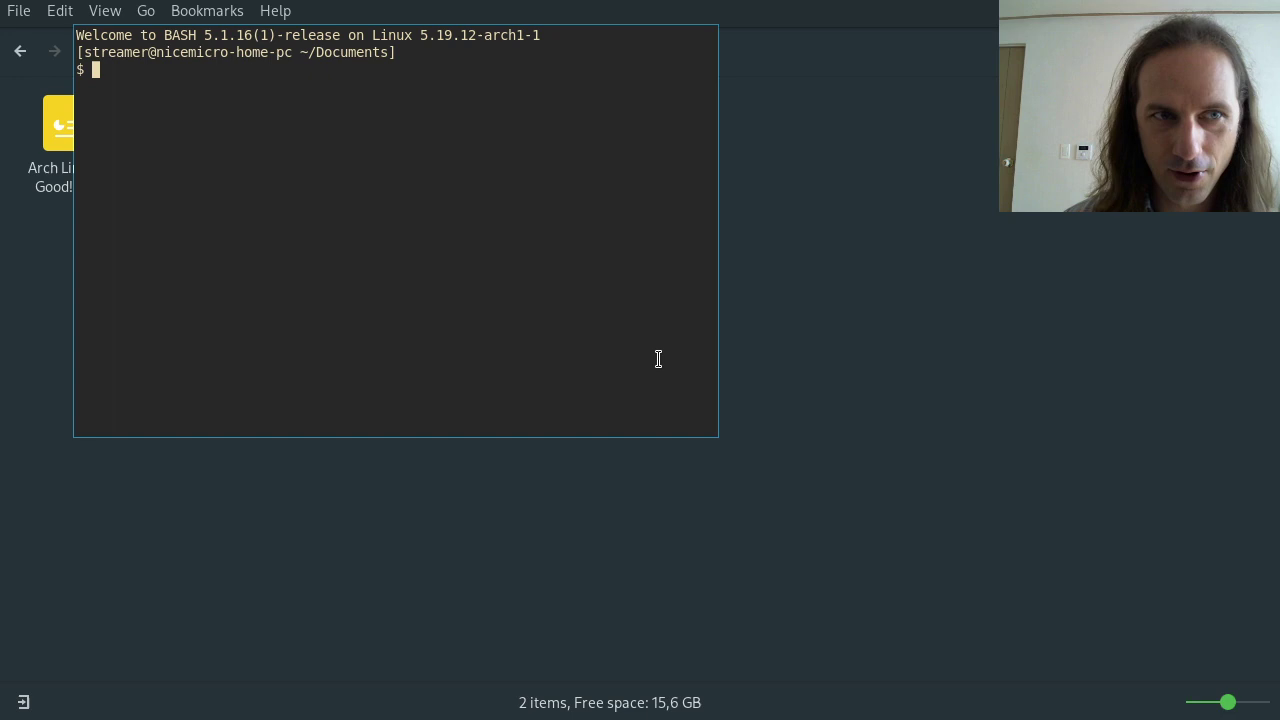
Step: Enlarge the terminal's text and window, and list the Documents folder's contents with "ls -la"
key("ctrl+plus")
key("ctrl+plus")
key("ctrl+plus")
key("ctrl+plus")
key("ctrl+plus")
key("ctrl+plus")
key("ctrl+plus")
key("ctrl+plus")
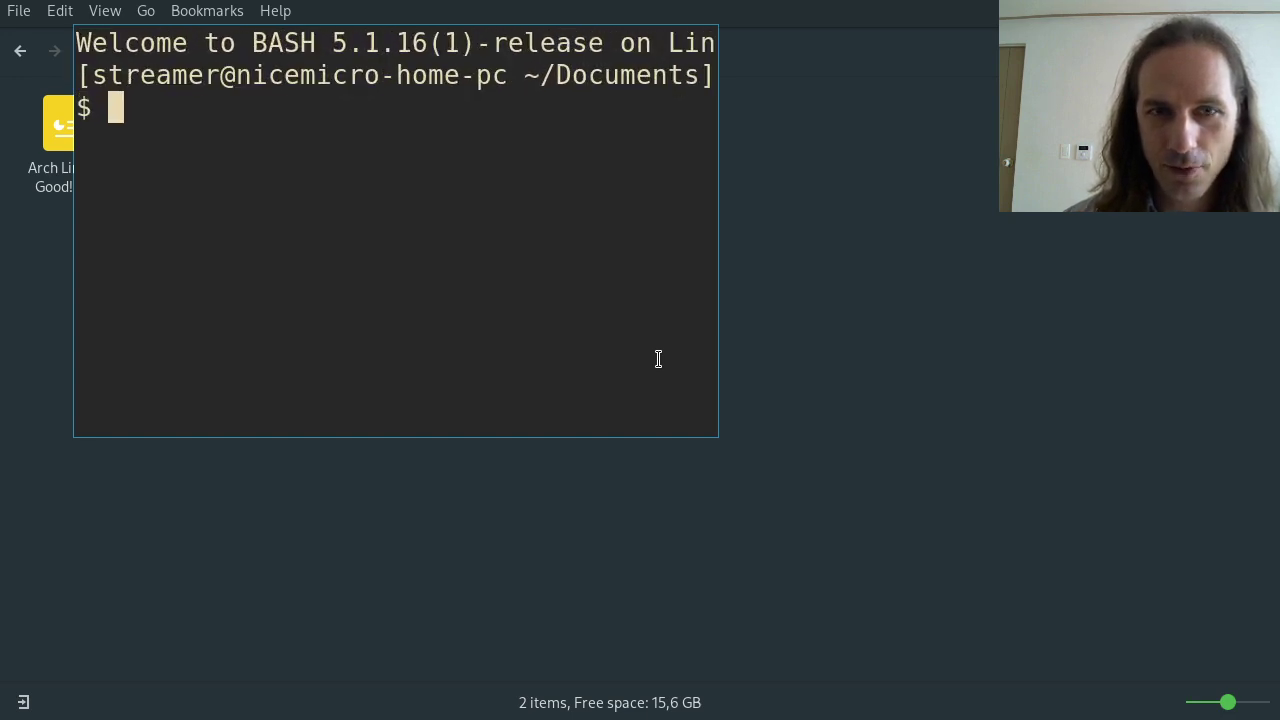
right_click(711, 443)
left_click(683, 383)
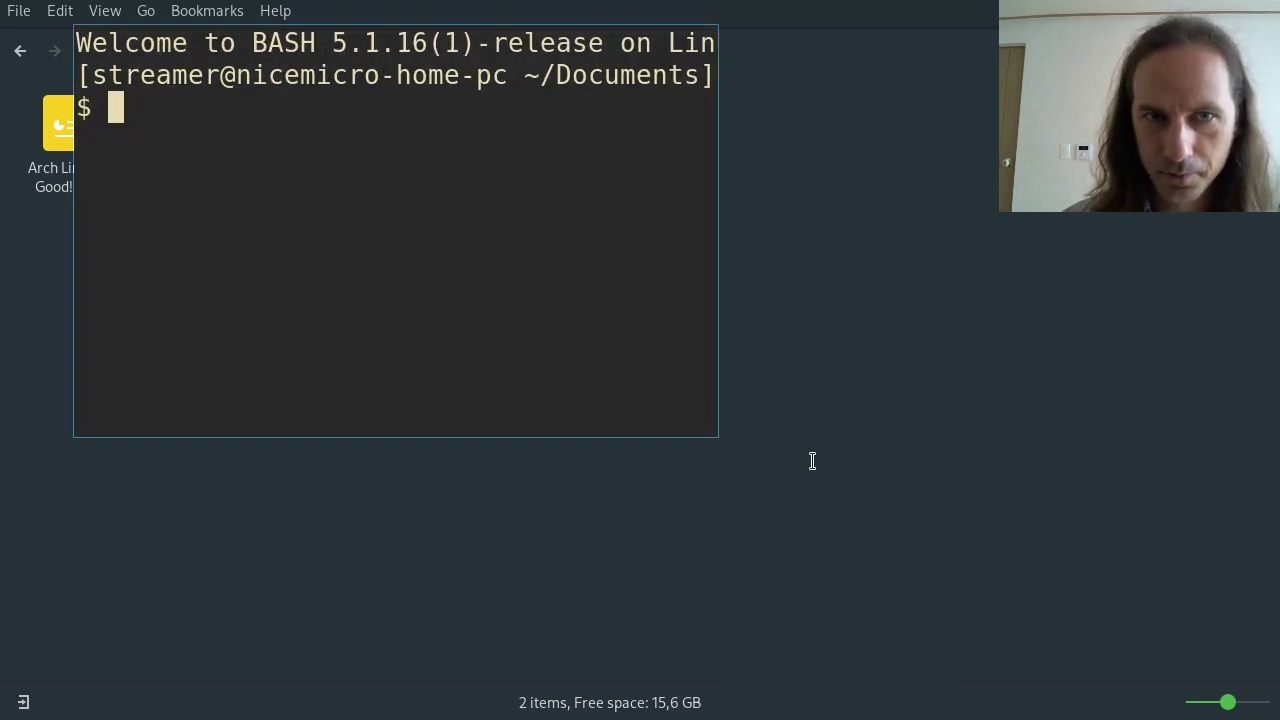
left_click_drag(717, 436, 1233, 650)
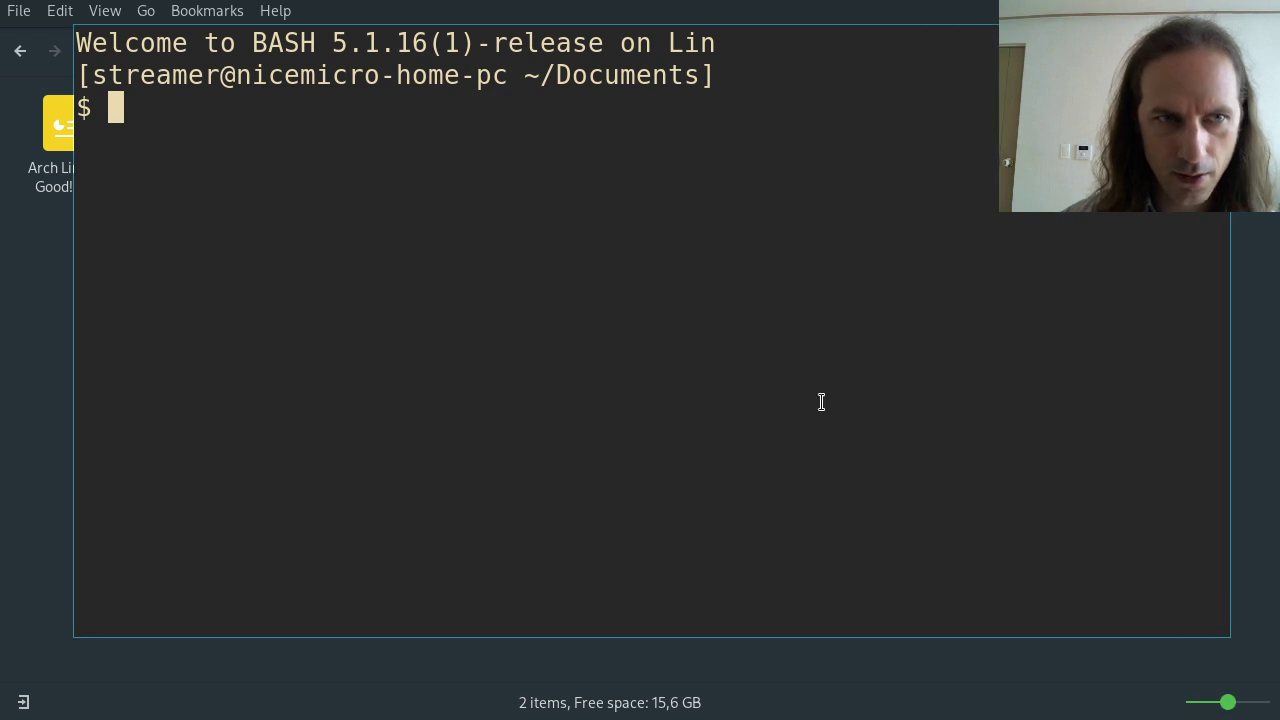
type("ls -la")
key("Return")
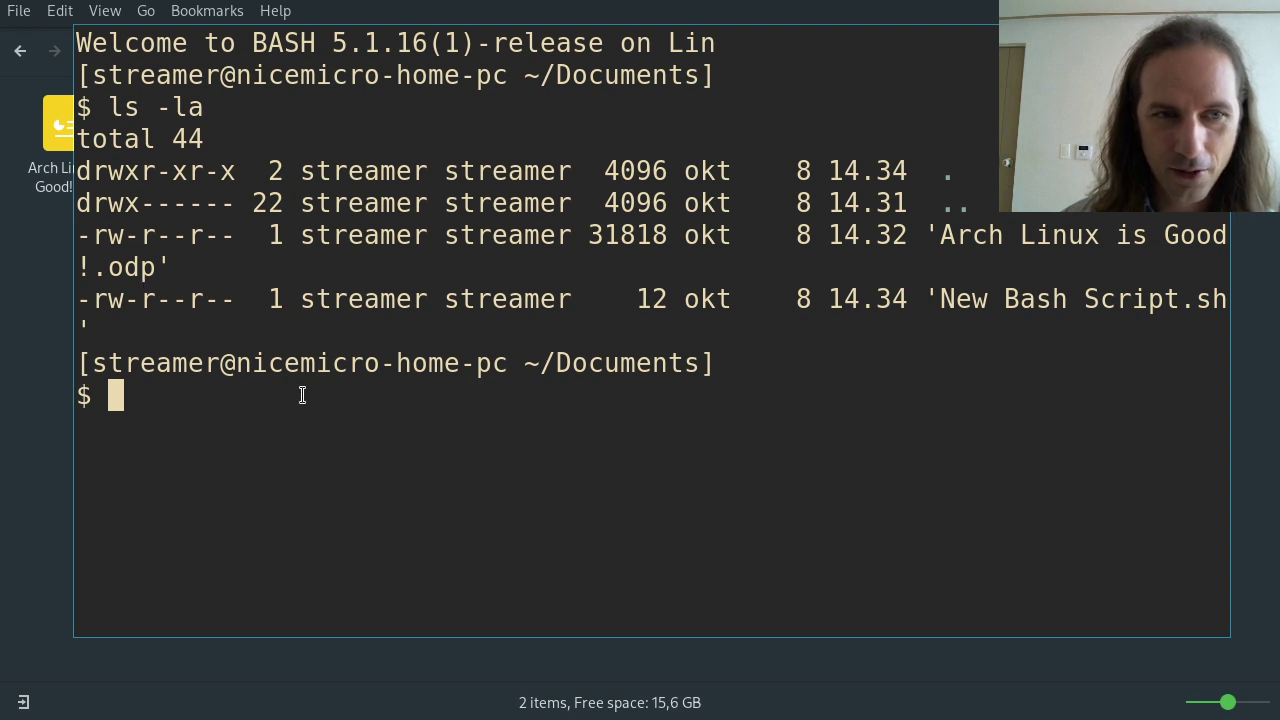
Step: Make "New Bash Script.sh" executable for its owner with chmod u+x
type("c")
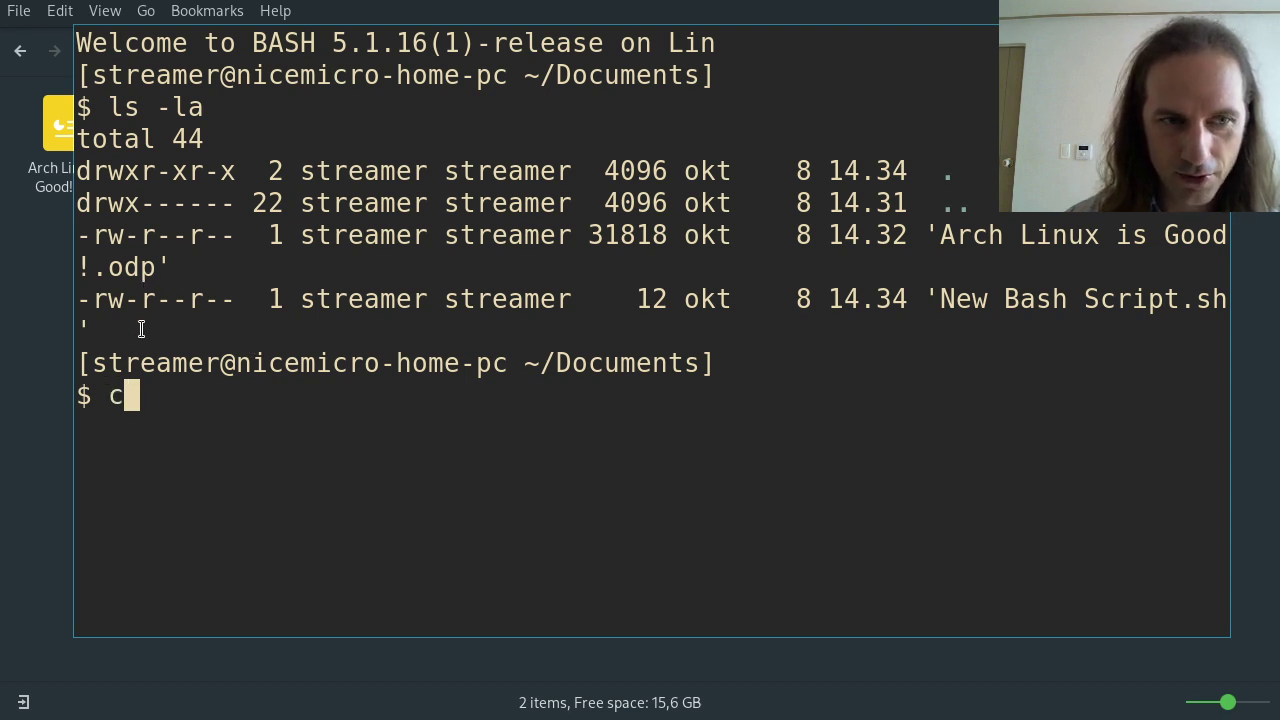
type("hmod ")
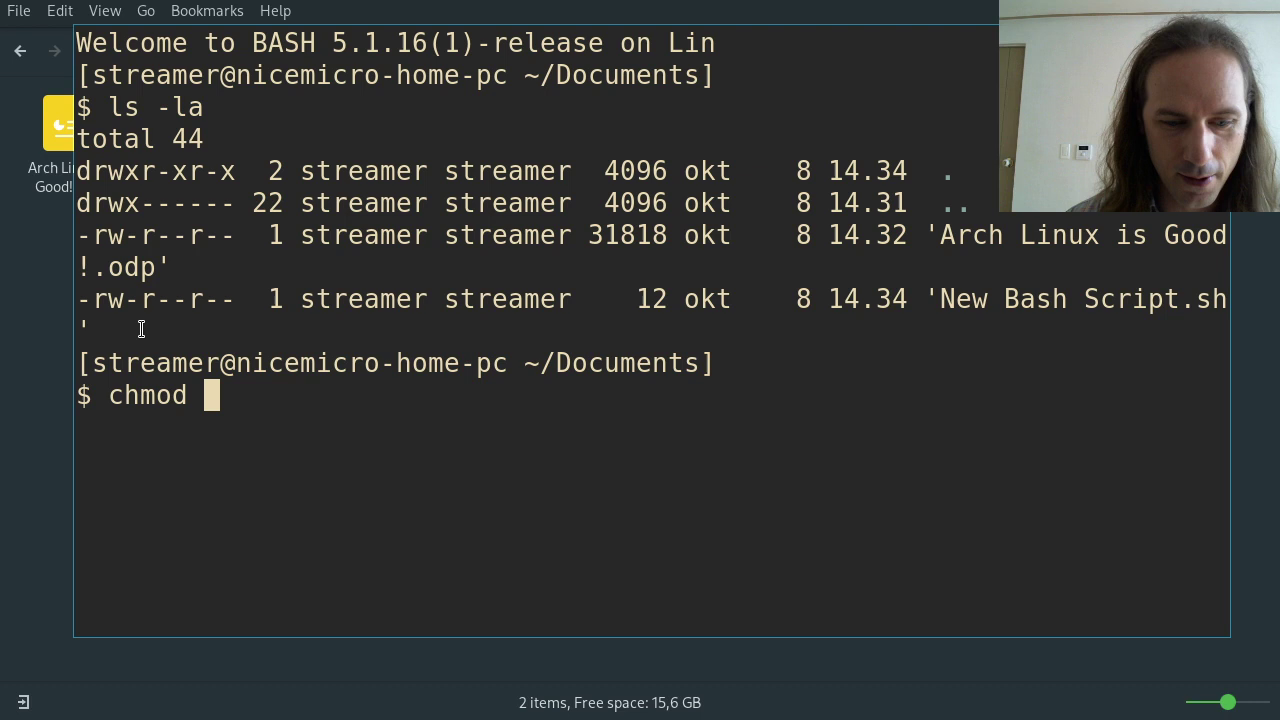
type("u+")
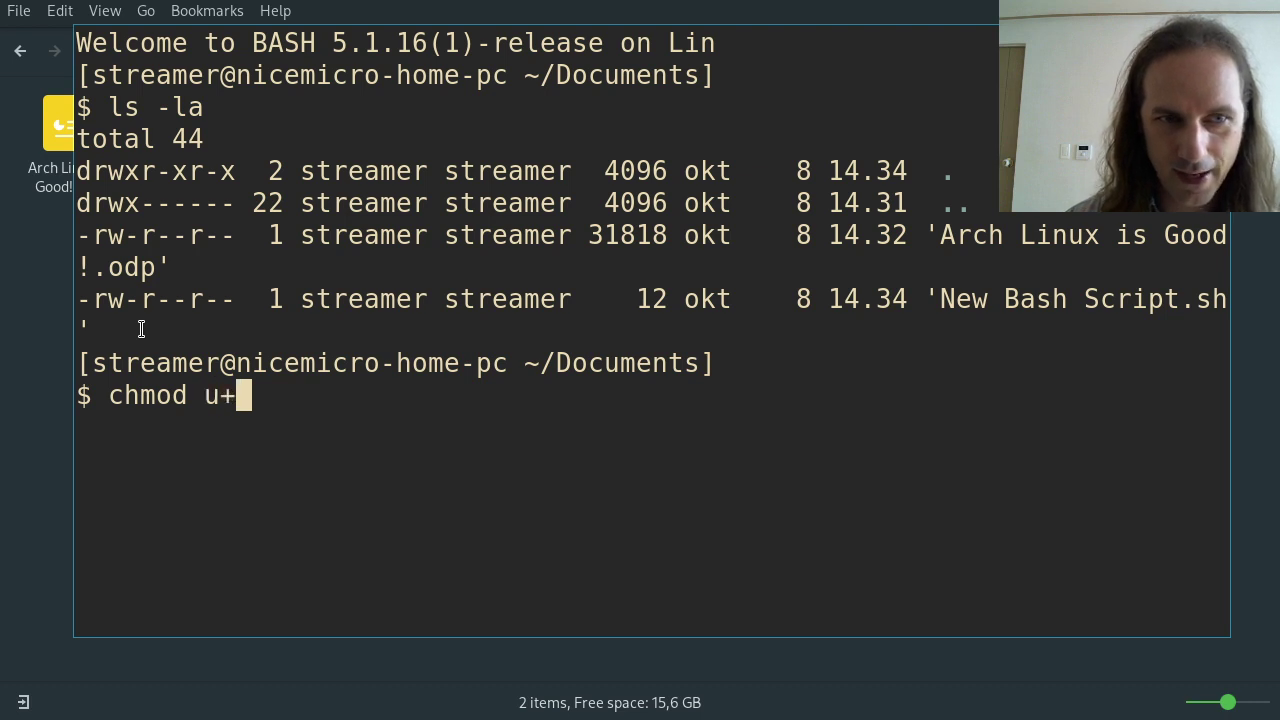
type("x \"Ne")
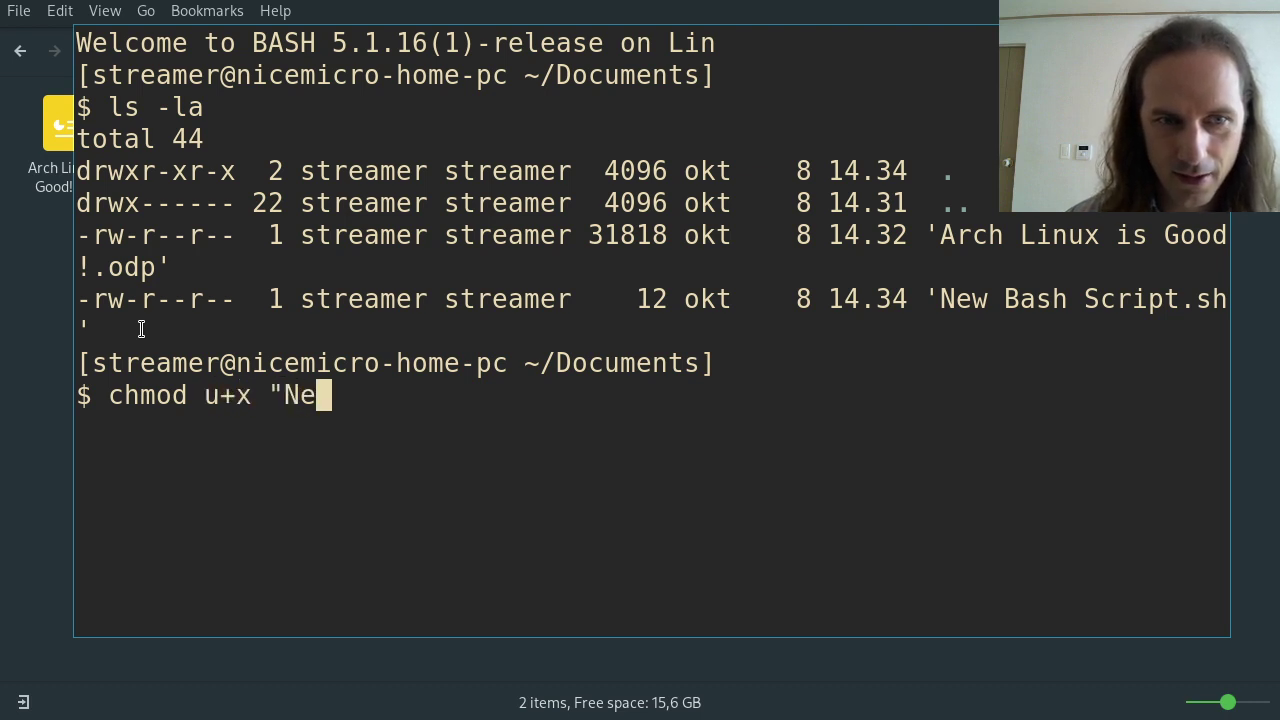
type("w")
key("Tab")
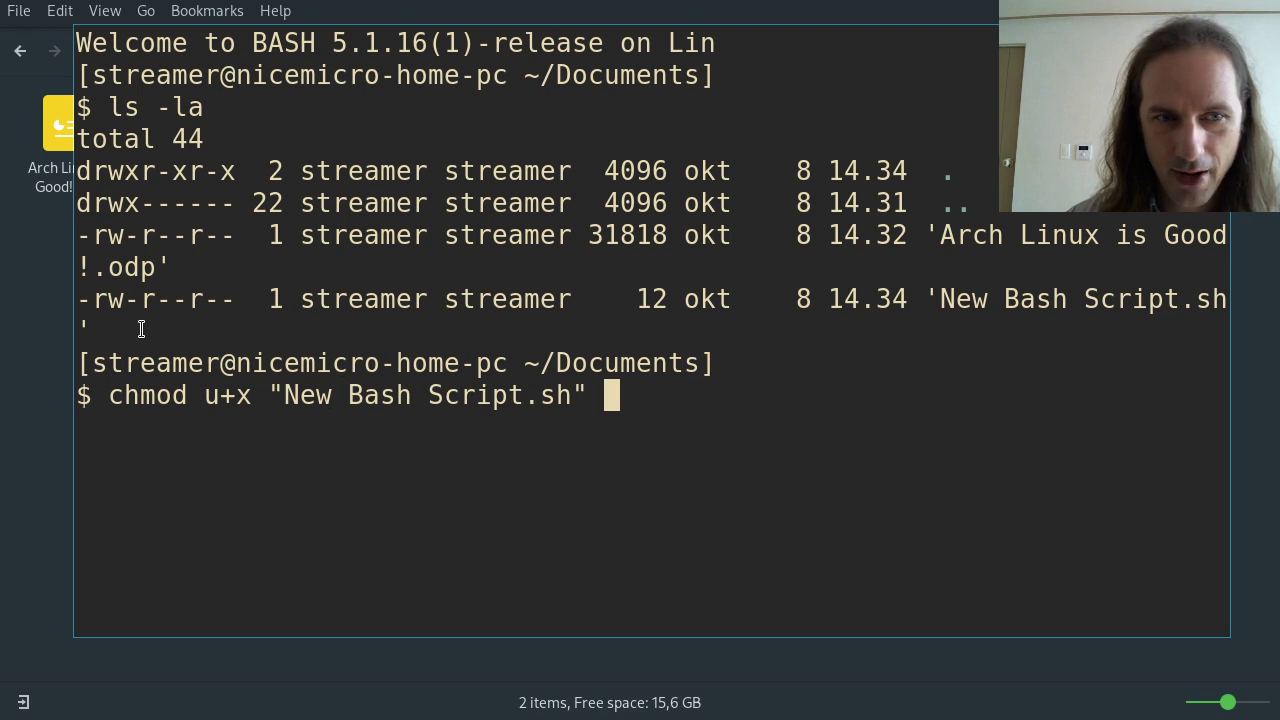
key("Return")
Step: Check the script's permissions by running "ls -la" again, and close the terminal
key("Up")
key("Up")
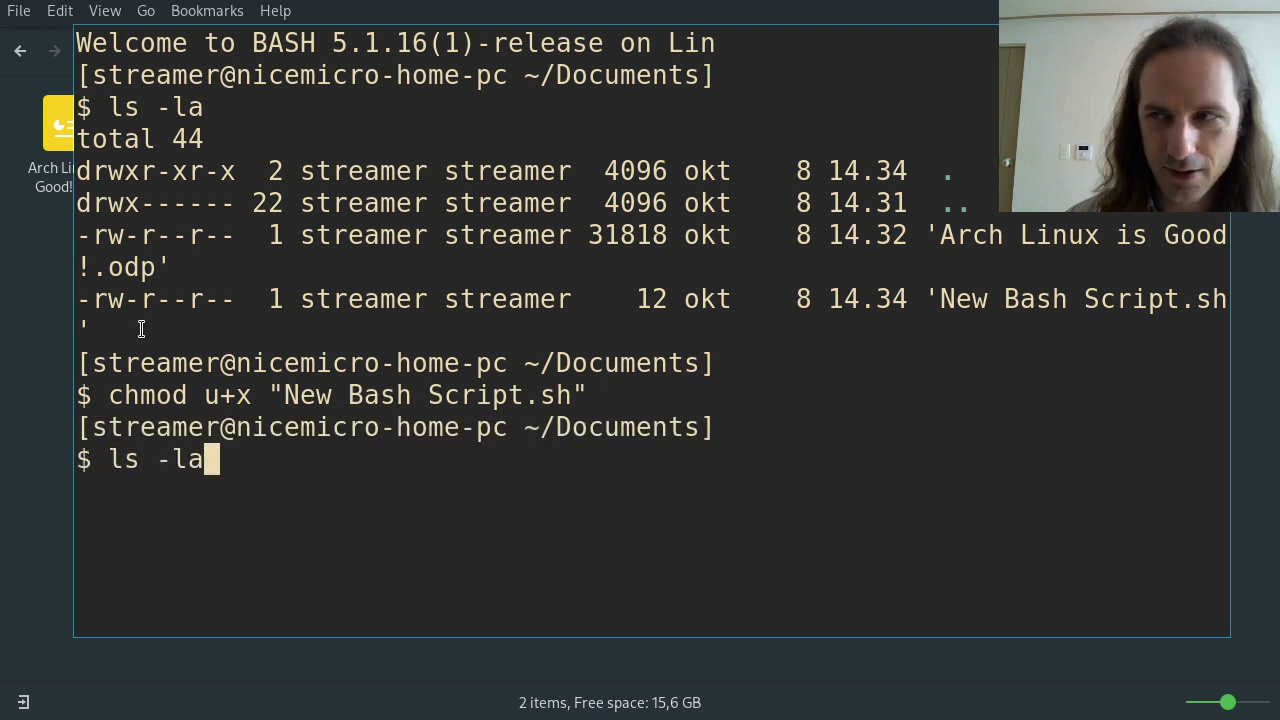
key("Return")
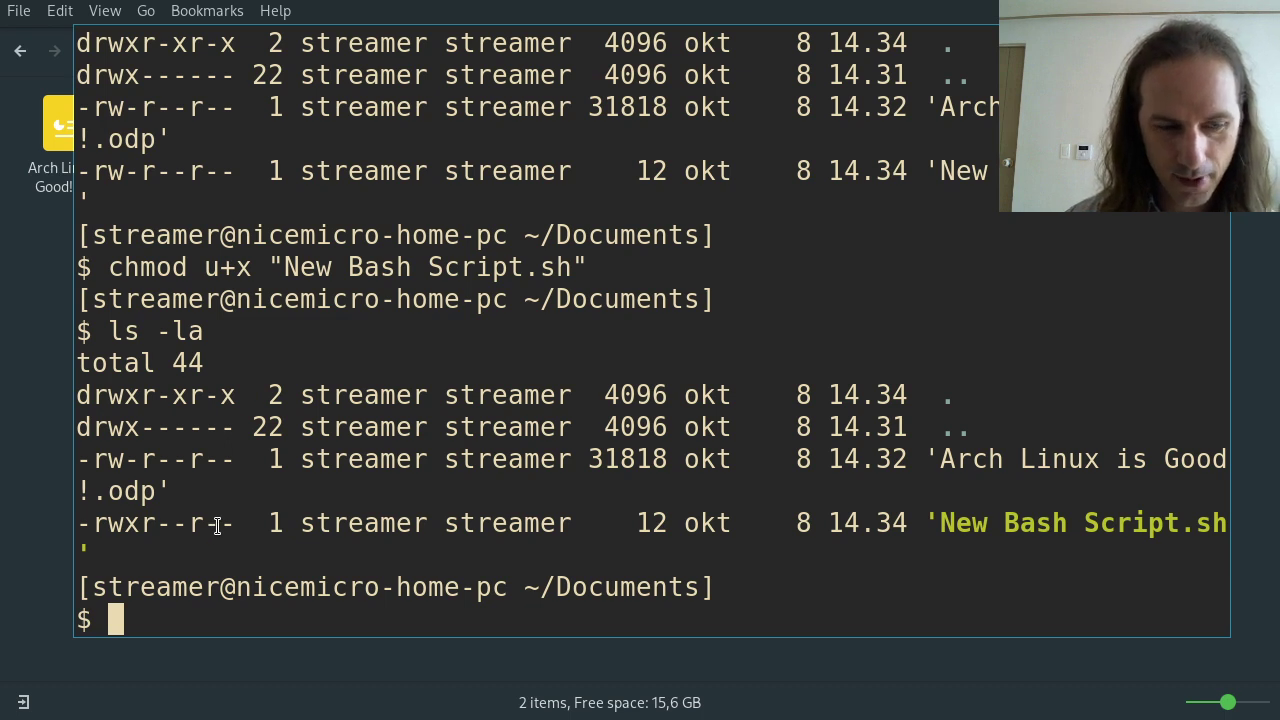
key("ctrl+d")
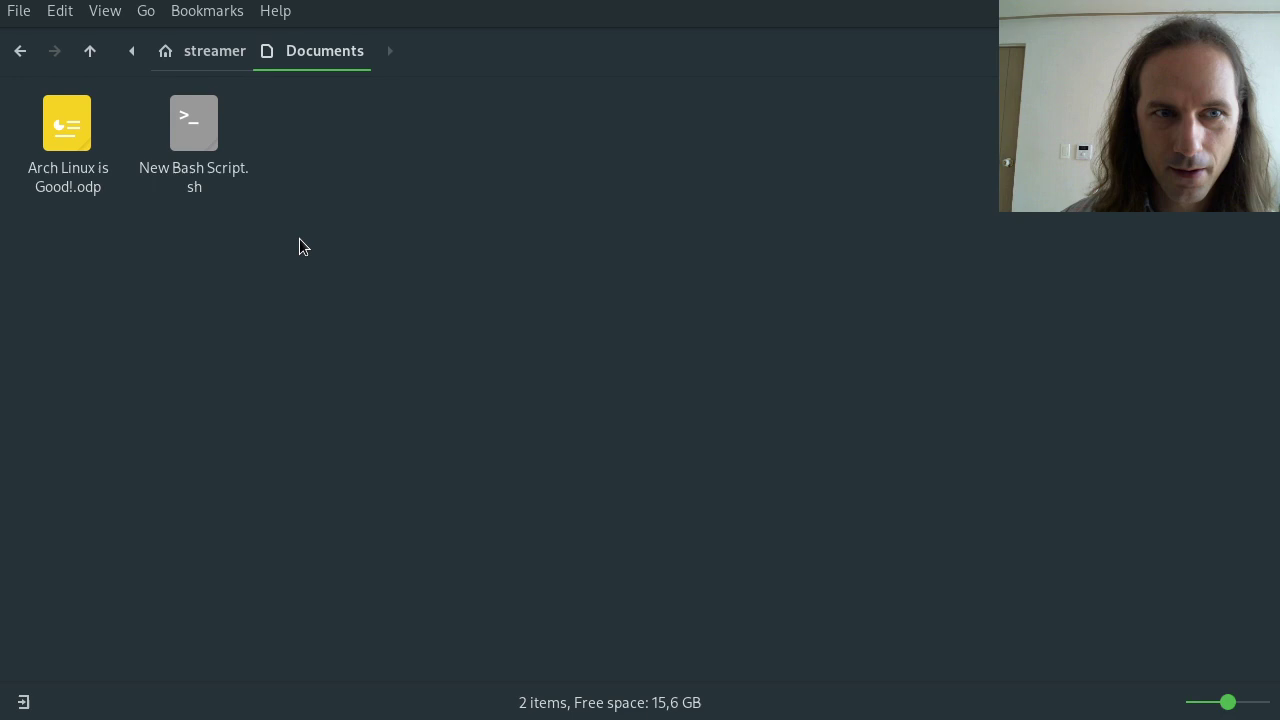
Step: Move New Bash Script.sh from the Documents folder to the Templates folder
left_click_drag(299, 238, 203, 143)
key("ctrl+x")
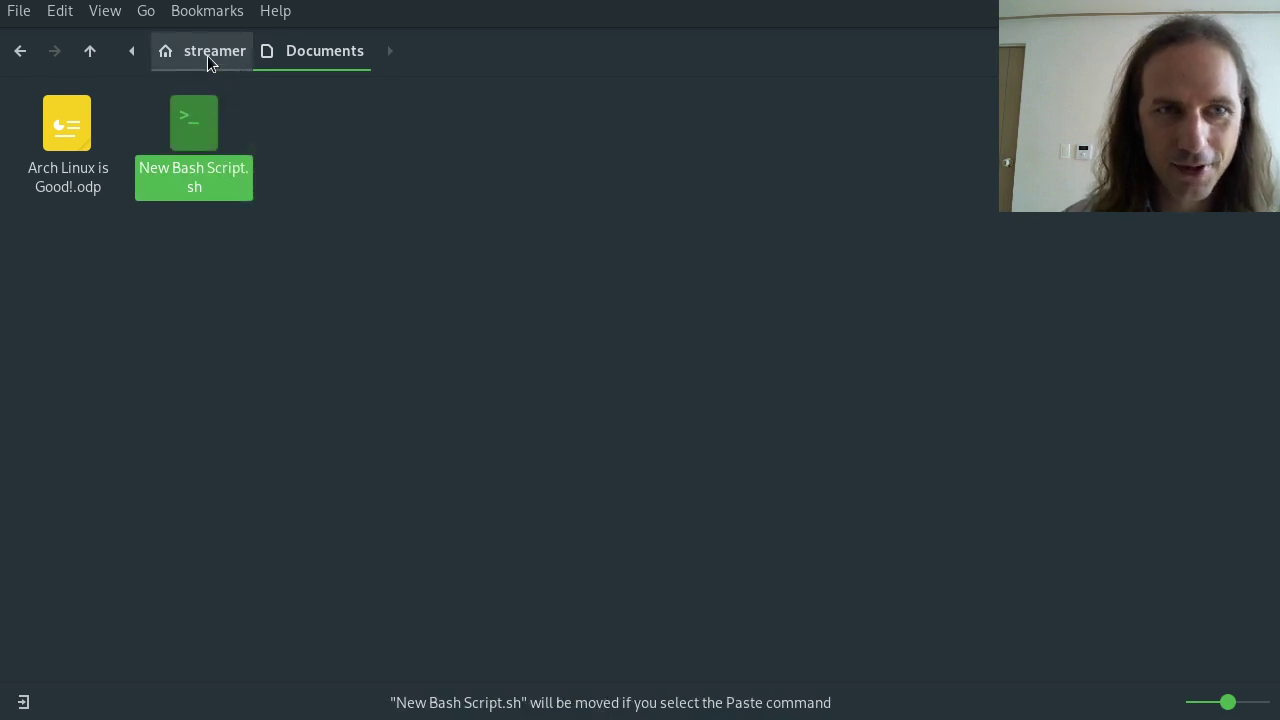
left_click(208, 54)
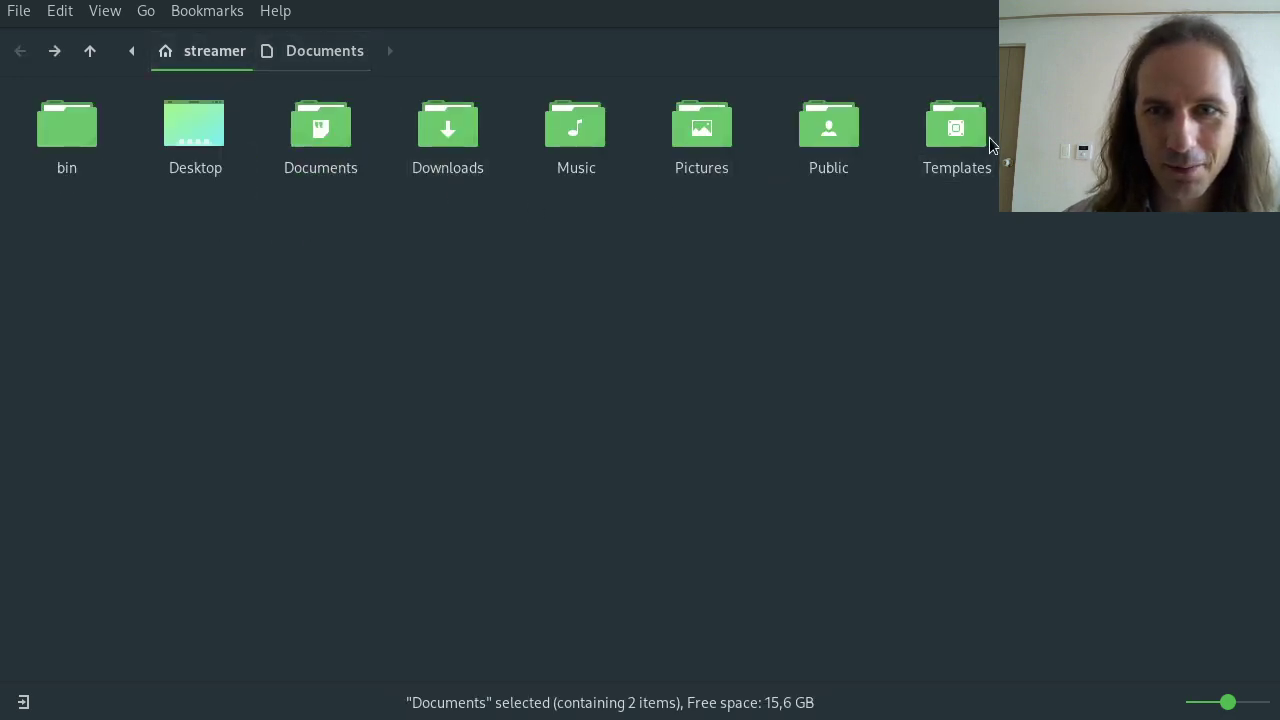
double_click(975, 137)
key("ctrl+v")
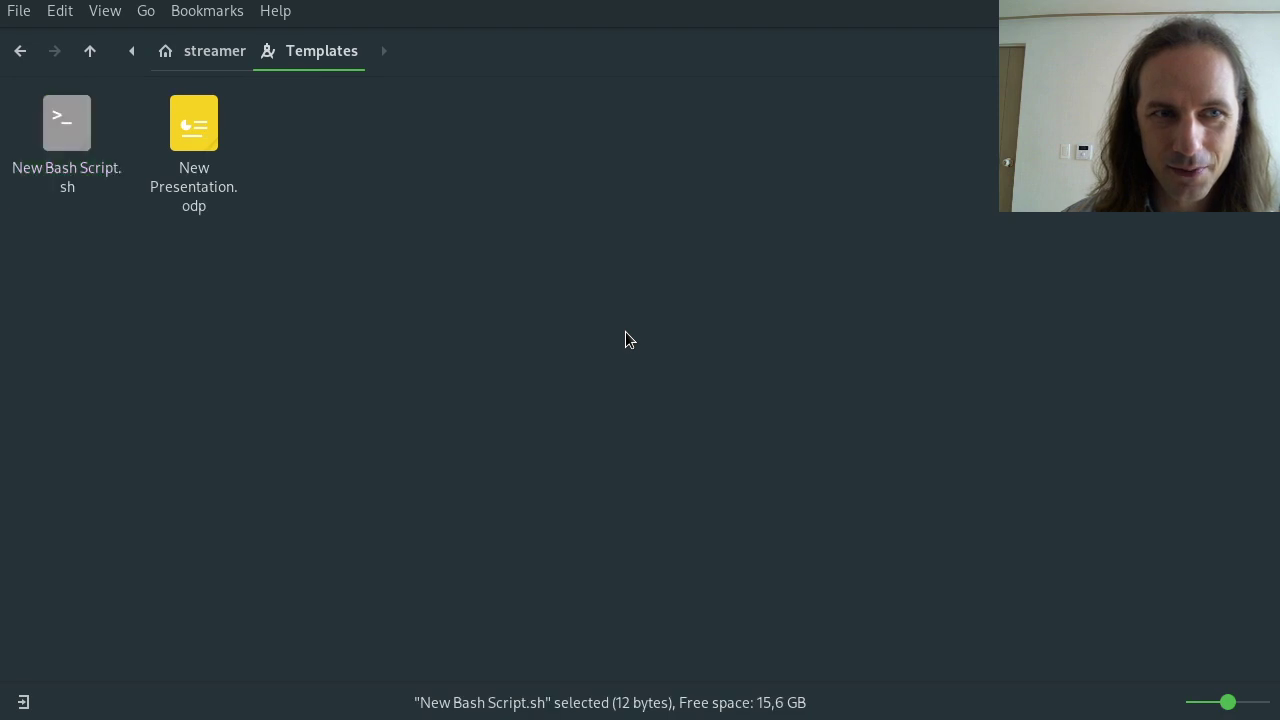
Step: Create a document named "script.sh" in the home folder from the New Bash Script template
left_click(235, 56)
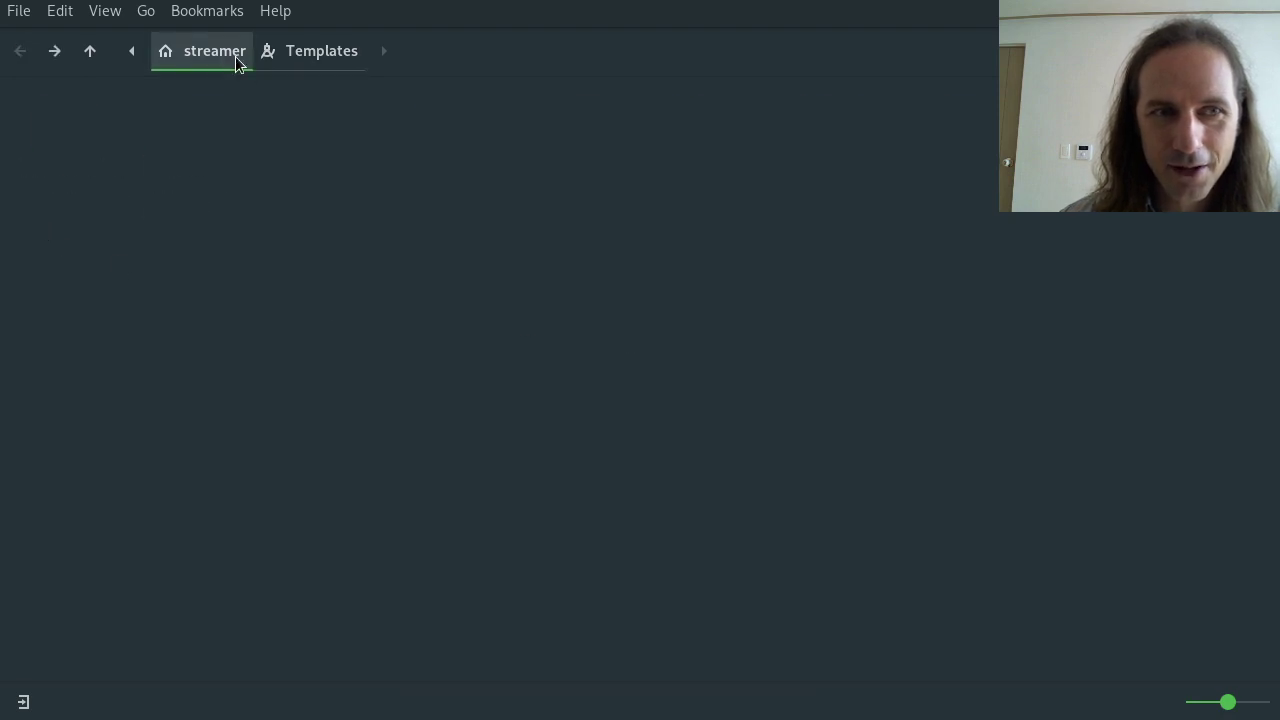
right_click(271, 267)
mouse_move(399, 325)
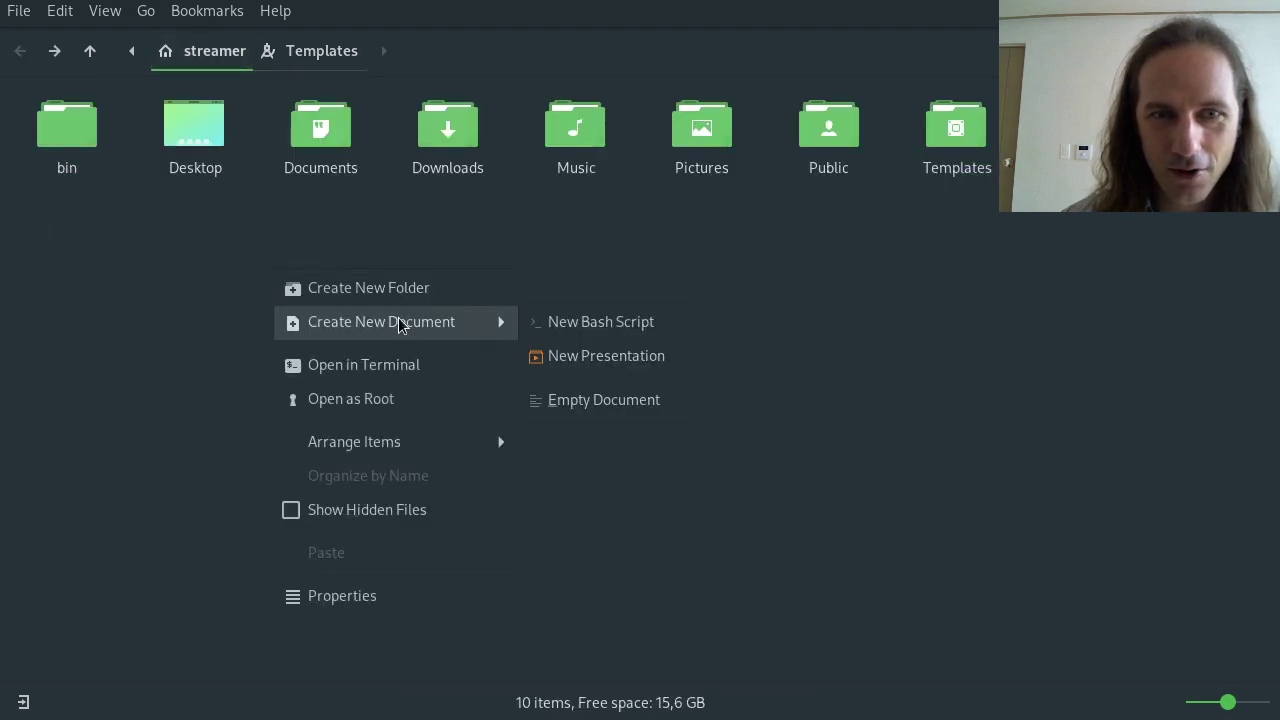
left_click(548, 322)
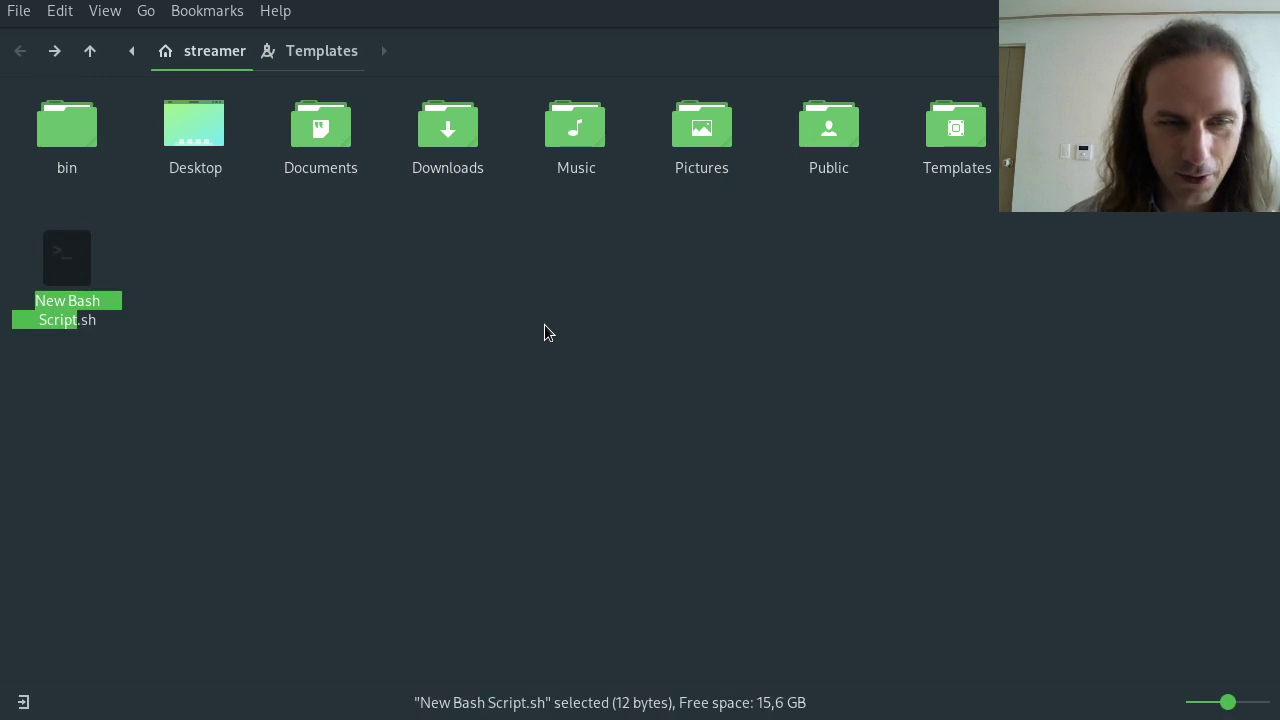
type("script")
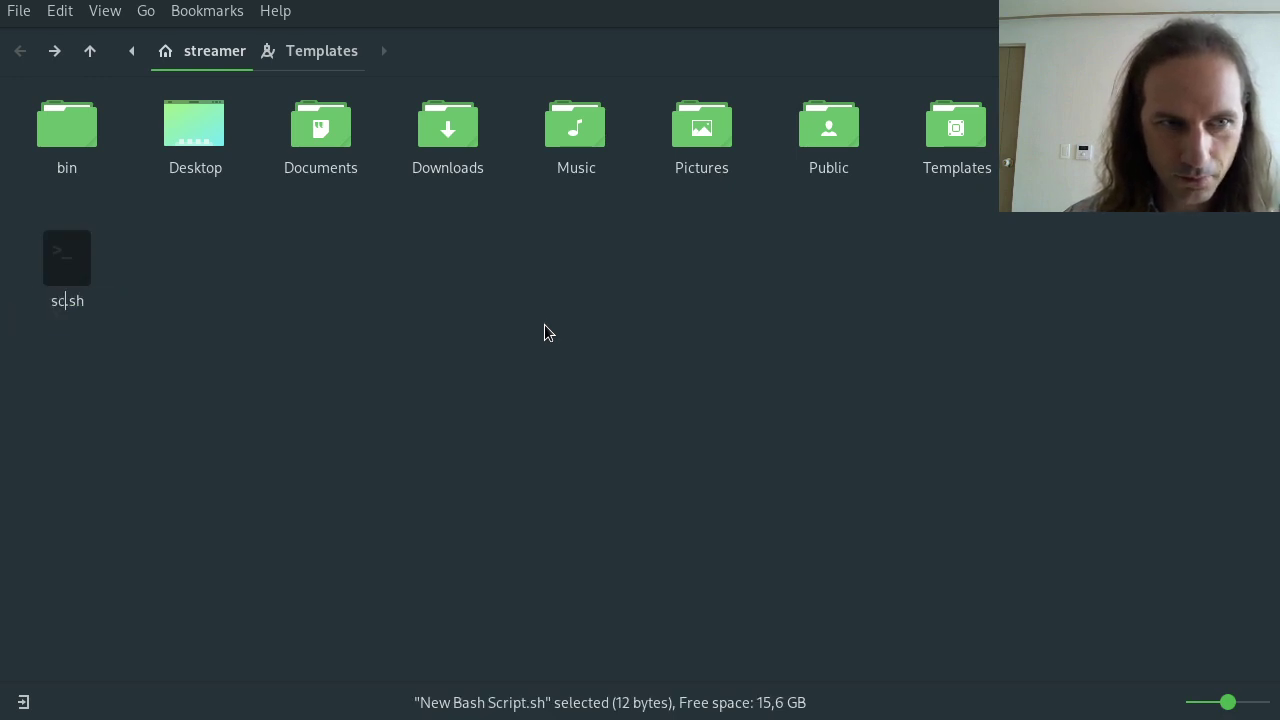
key("Return")
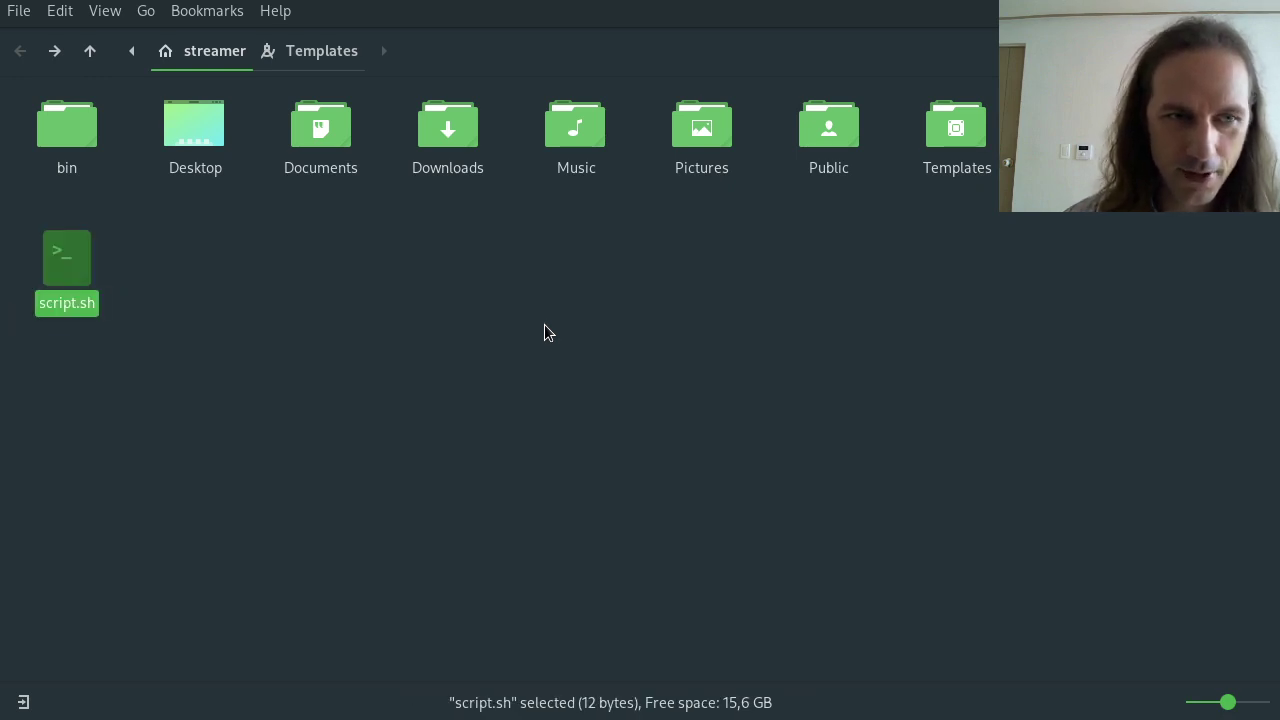
Step: Open script.sh in Neovim and enlarge the editor's text
right_click(68, 248)
mouse_move(140, 310)
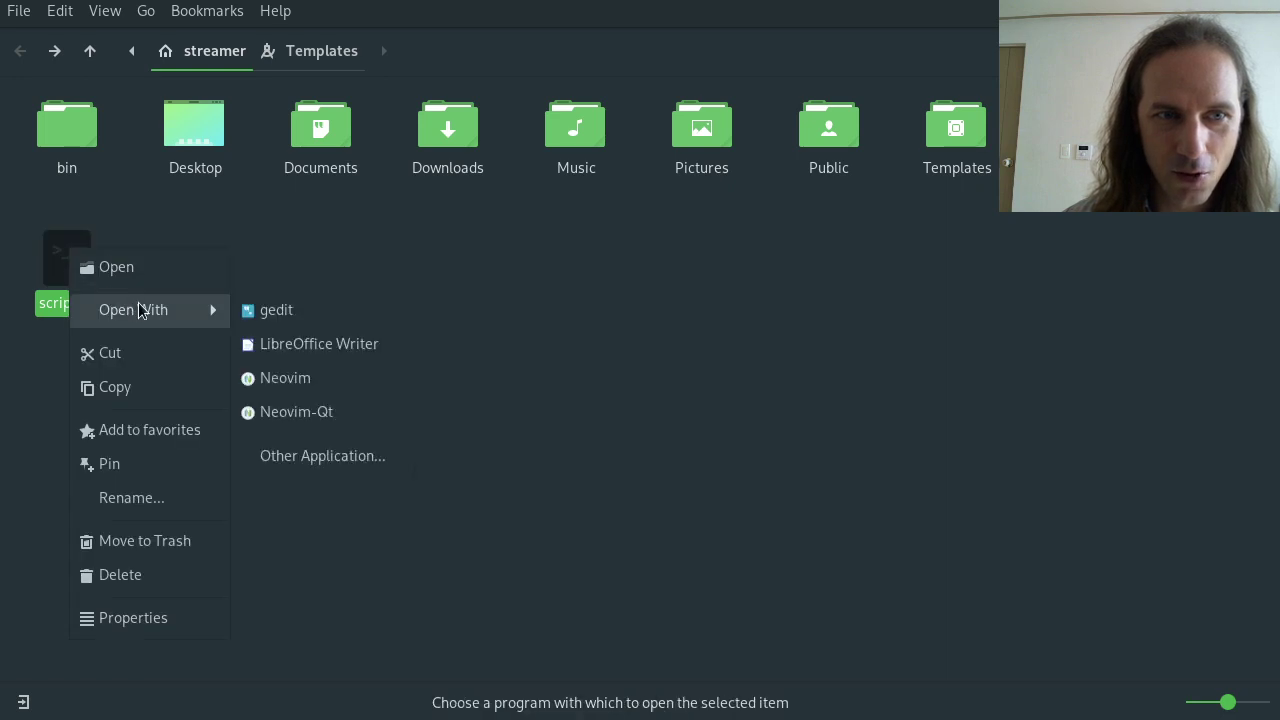
left_click(293, 381)
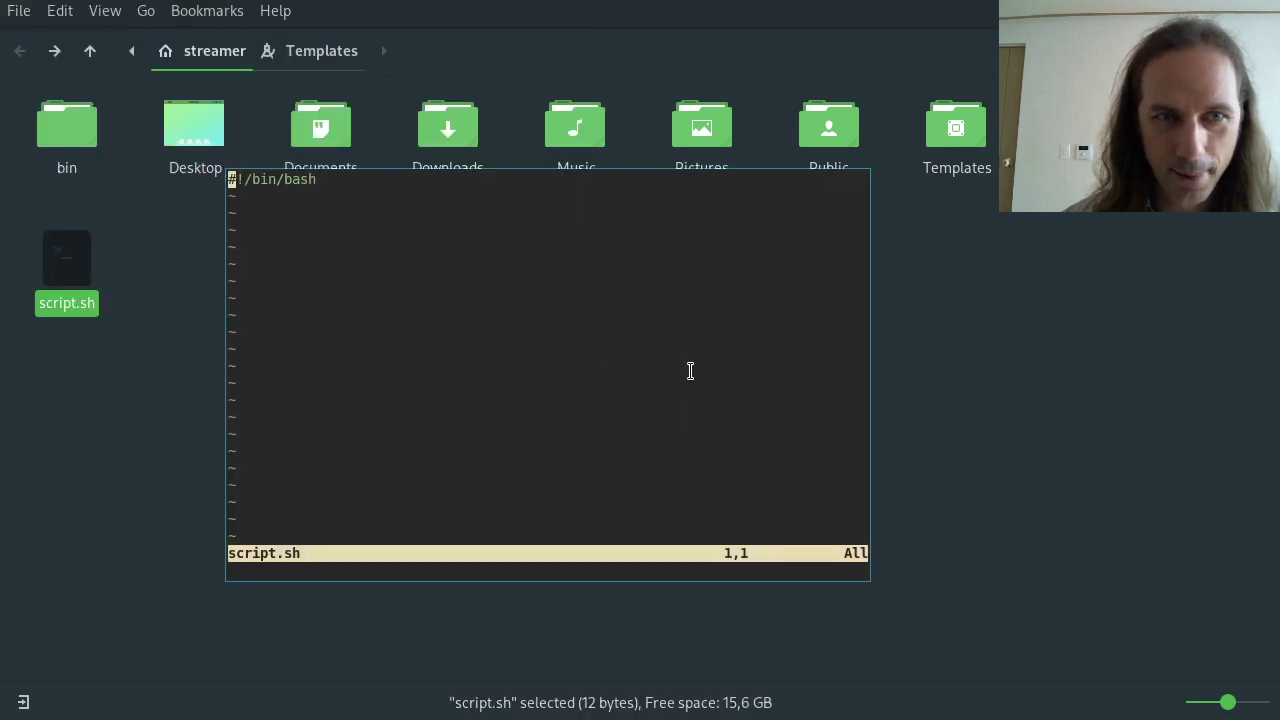
key("ctrl+plus")
key("ctrl+plus")
key("ctrl+plus")
key("ctrl+plus")
key("ctrl+plus")
key("ctrl+plus")
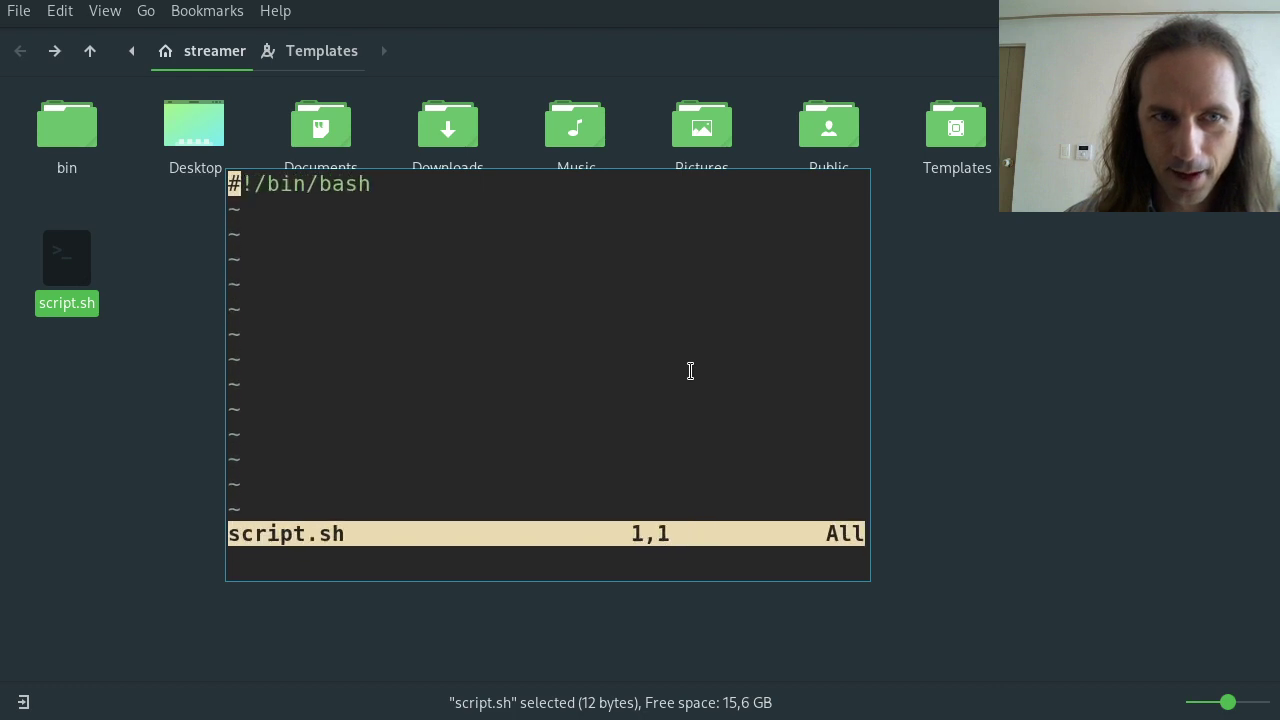
Step: Add the line "echo Hello world!" below the script's first line, then save and quit Neovim
type("o#")
key("BackSpace")
type("echo ")
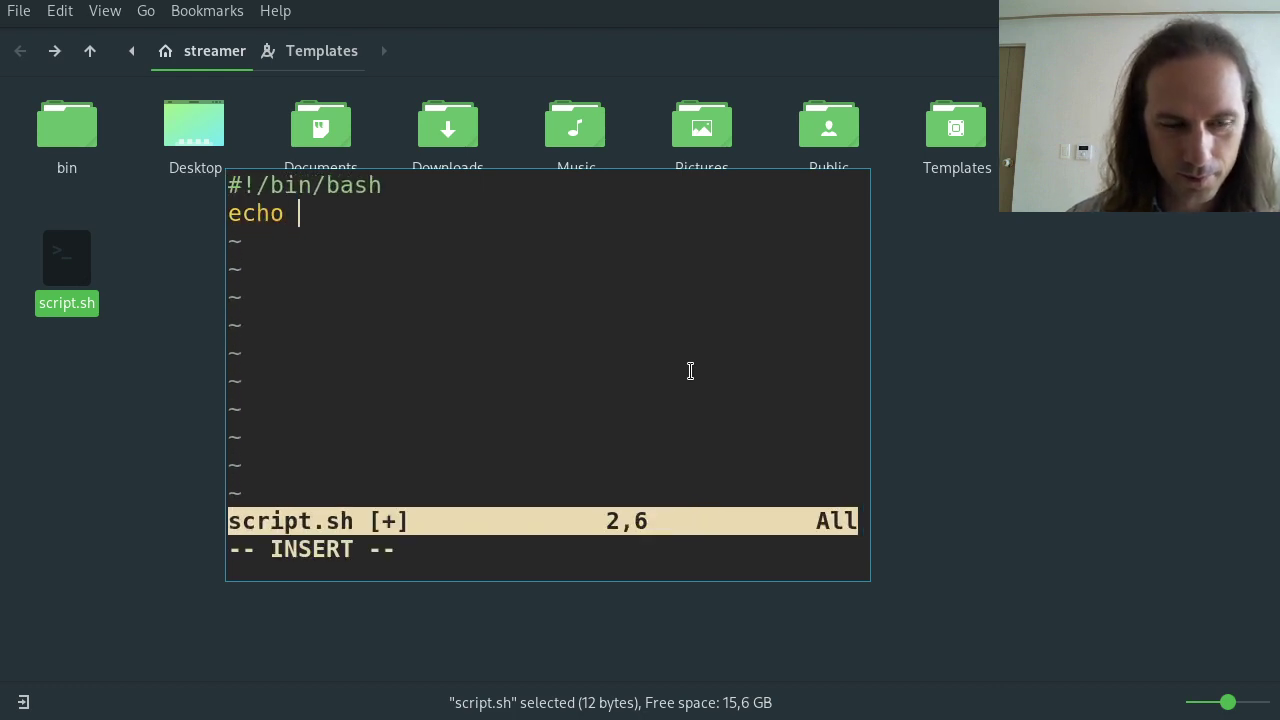
type("Hello wor")
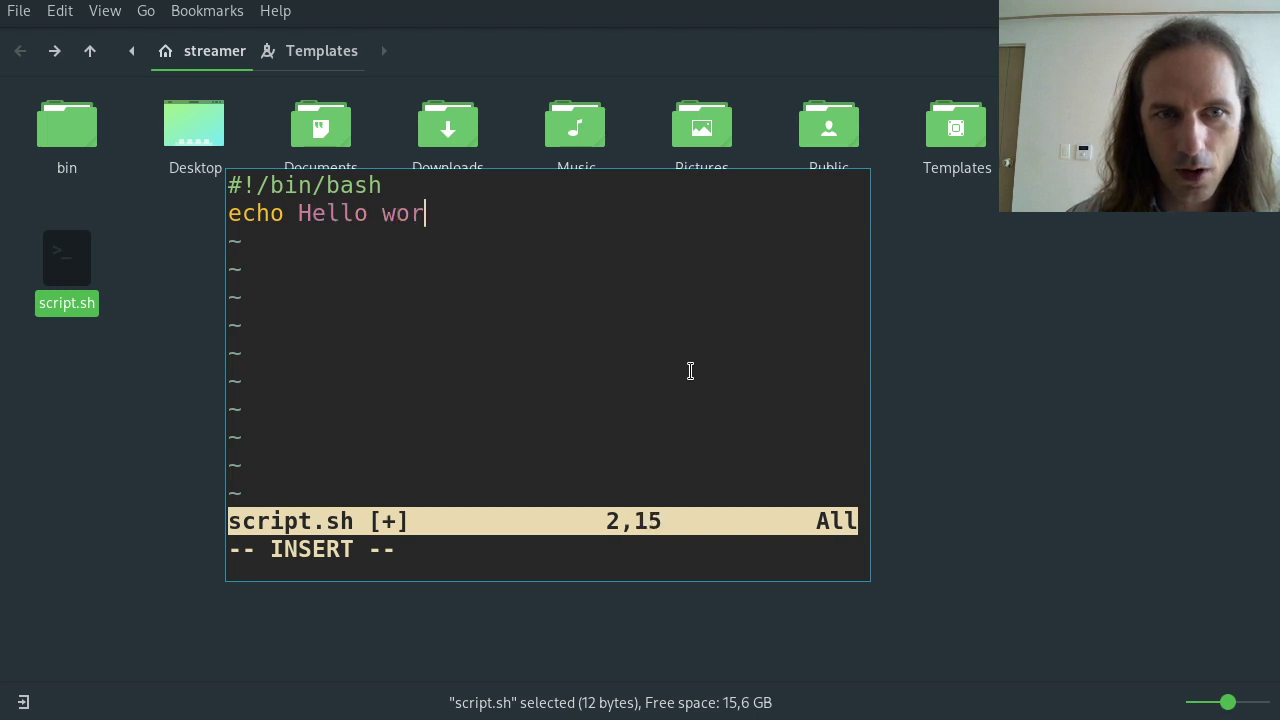
type("ld!")
key("Escape")
type(":wq")
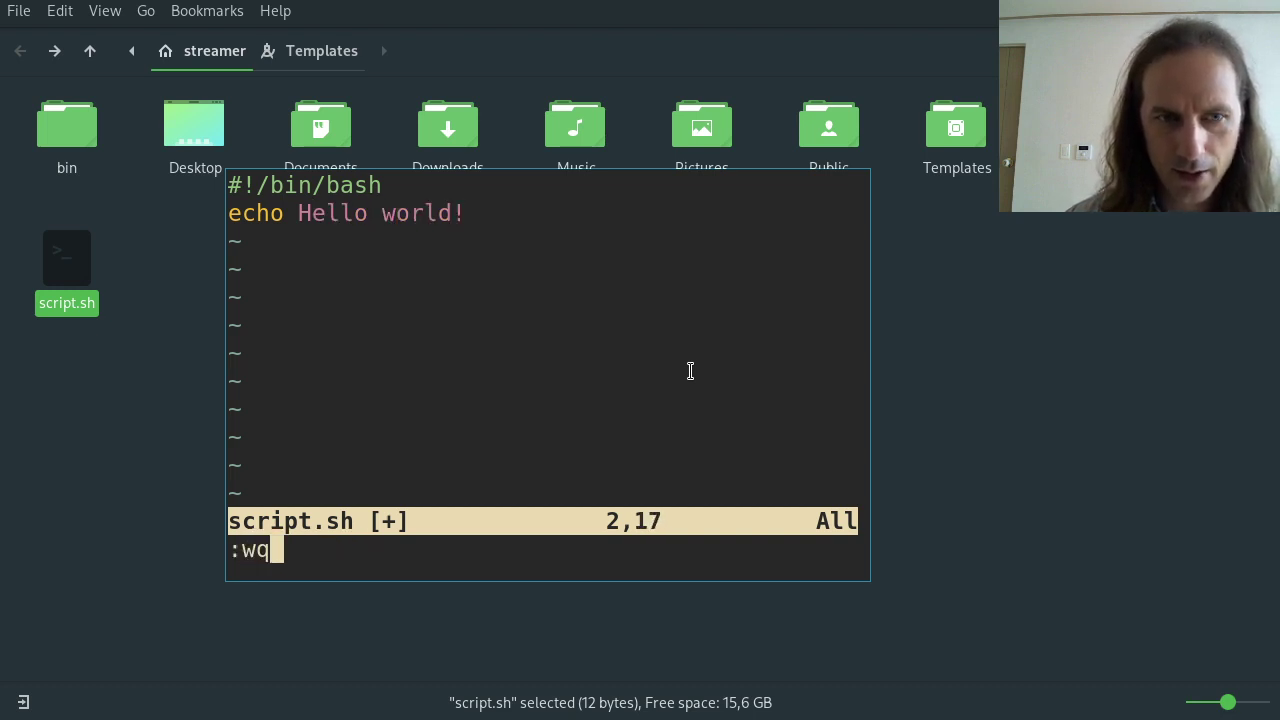
key("Return")
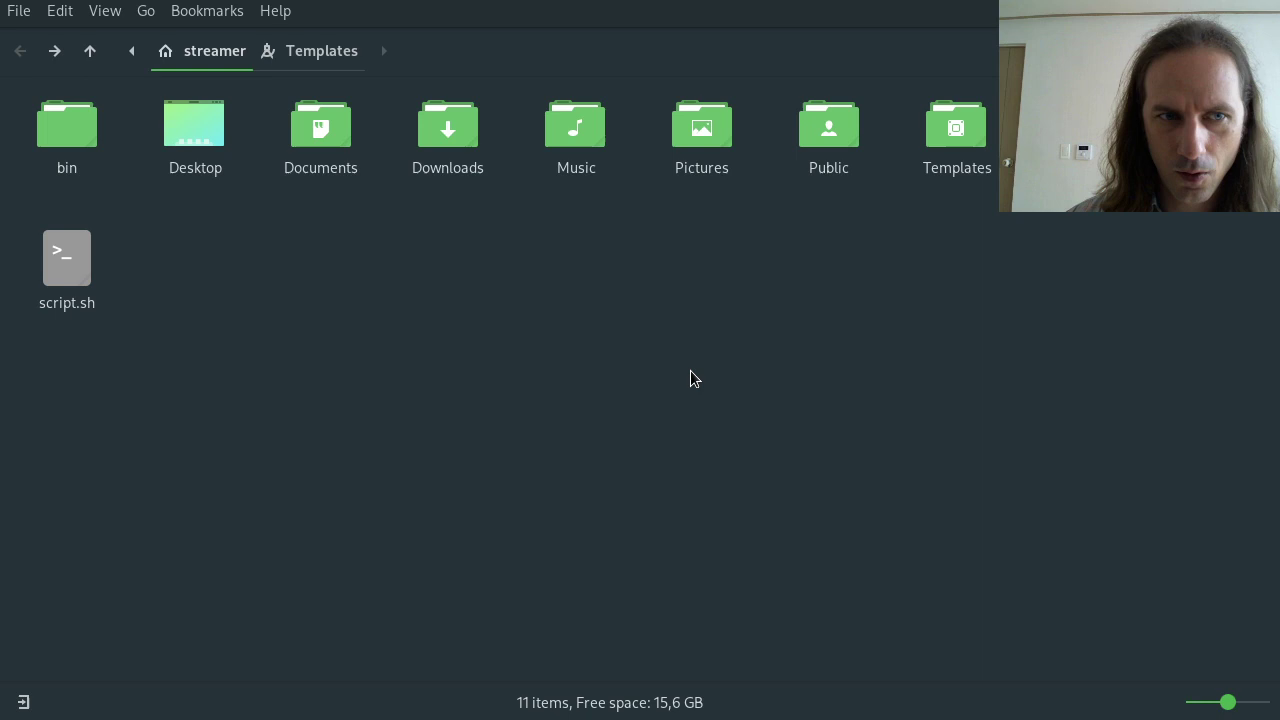
Step: Open a terminal in the home folder, placed beside script.sh, and enlarge its window and text
key("super+Return")
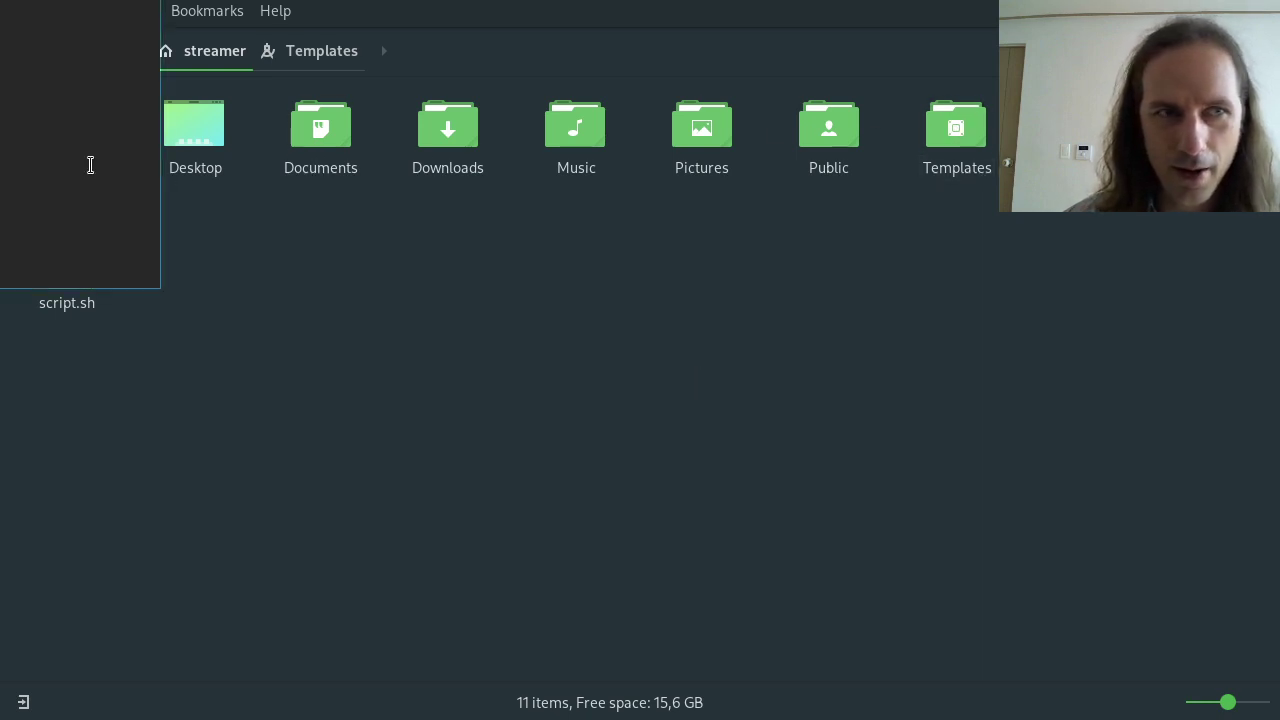
left_click_drag(594, 337, 624, 340)
left_click_drag(837, 517, 1189, 622)
key("ctrl+plus")
key("ctrl+plus")
key("ctrl+plus")
key("ctrl+plus")
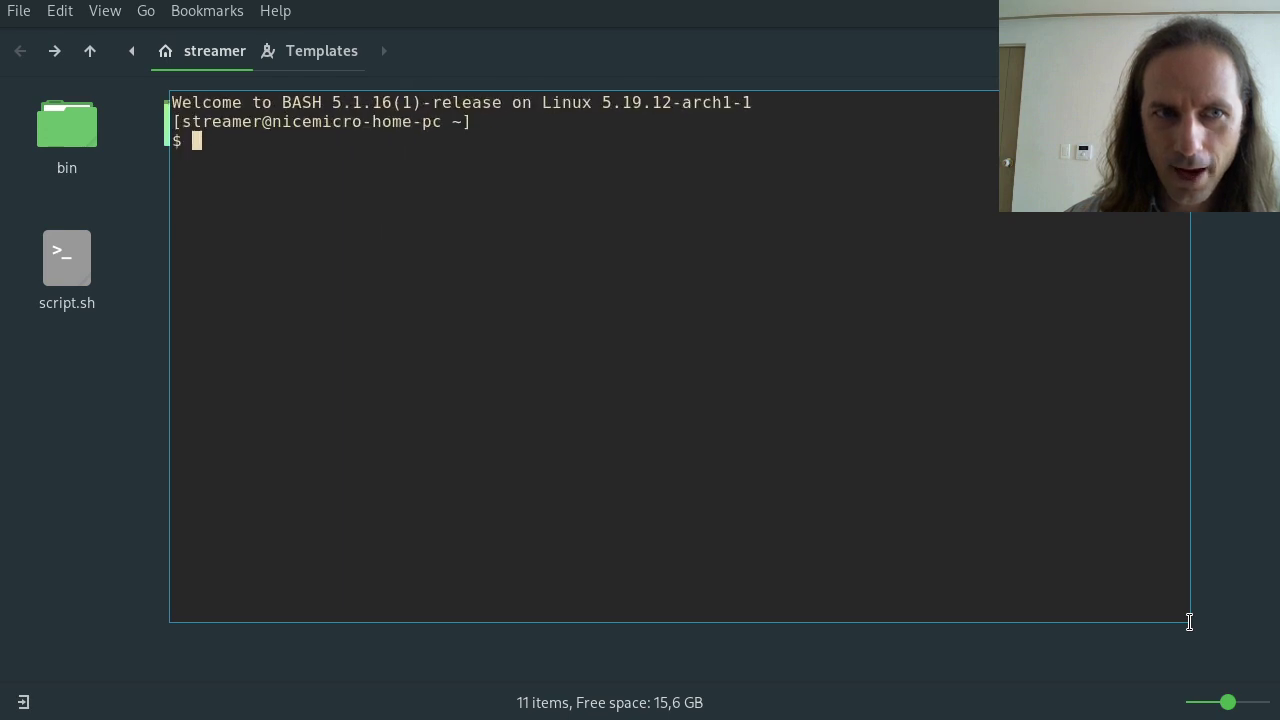
key("ctrl+plus")
key("ctrl+plus")
key("ctrl+plus")
Step: Run ./script.sh from the home folder in the terminal
type("./")
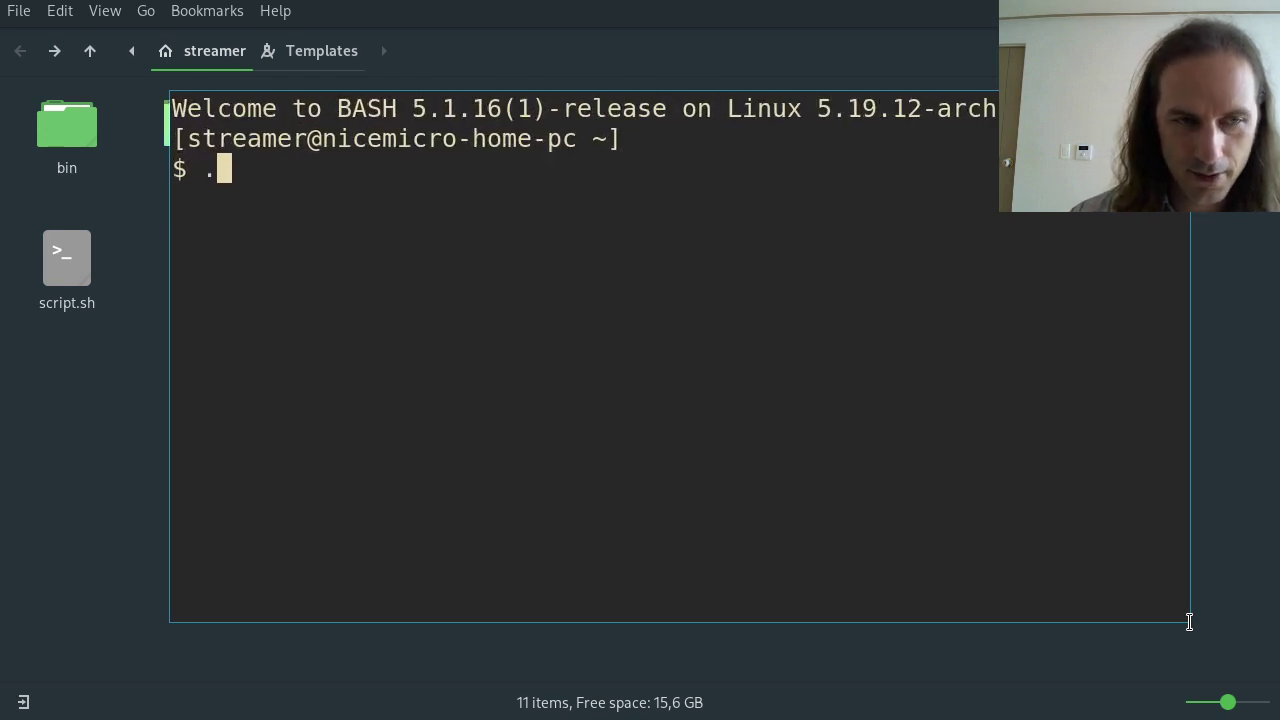
type("sc")
key("Tab")
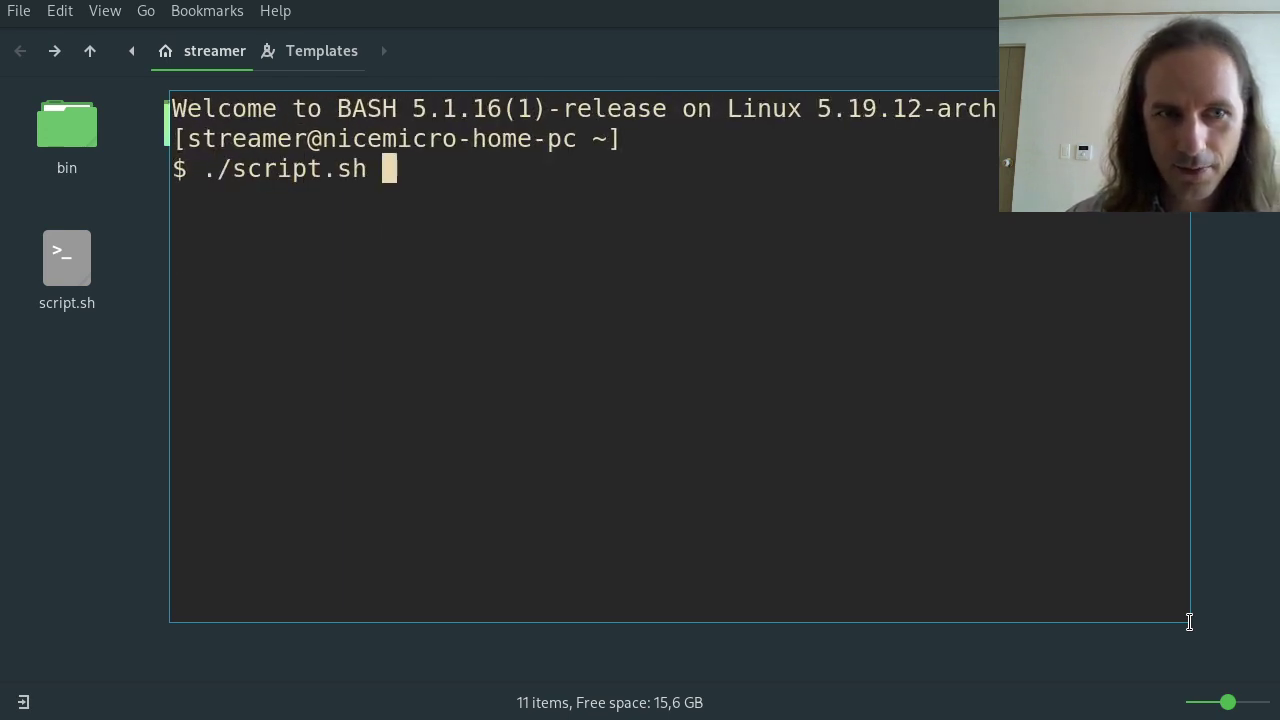
key("Return")
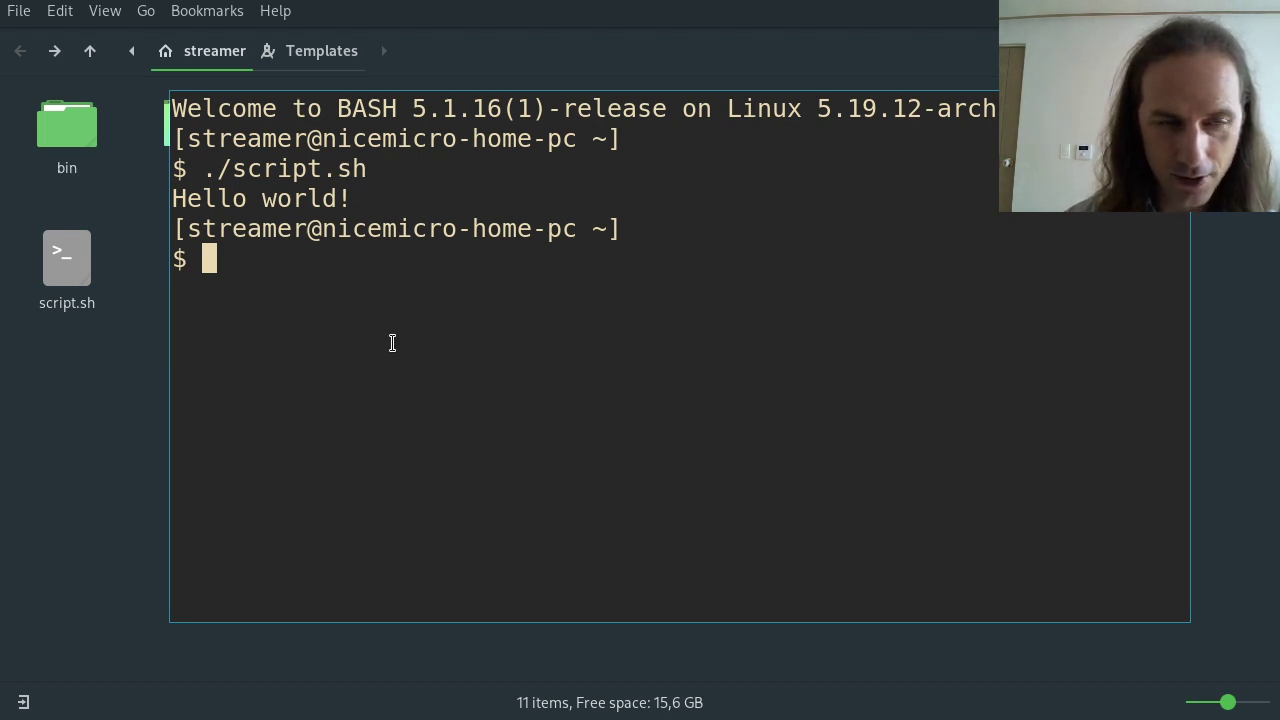
Step: List the home folder in long format with ls -l to check script.sh's permissions, and dismiss the terminal
type("ls ")
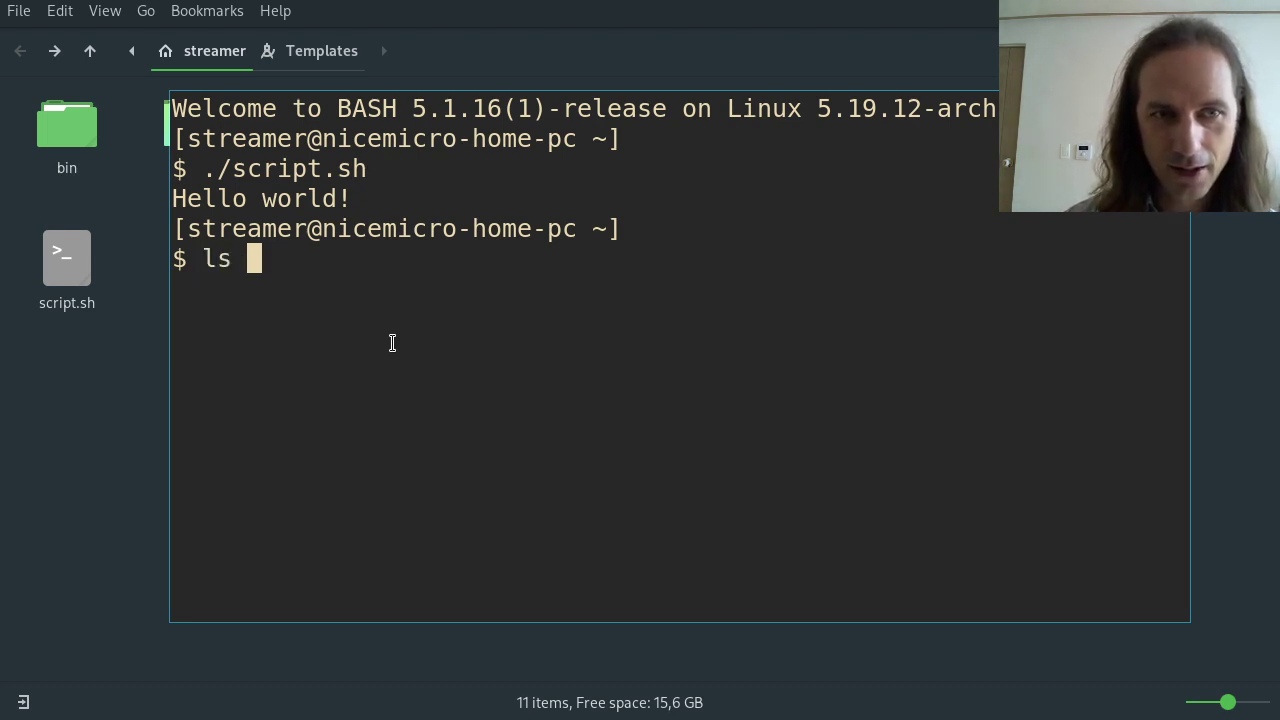
type("-l")
key("Return")
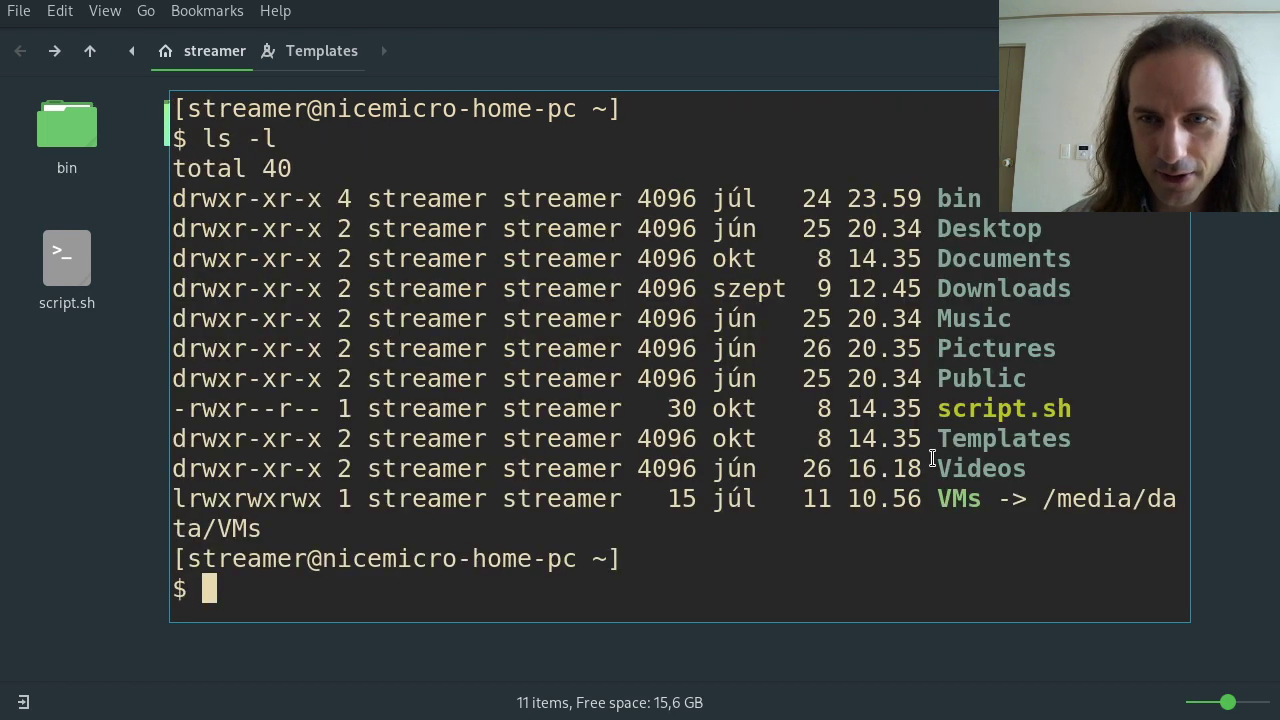
left_click_drag(1090, 407, 354, 414)
left_click(986, 167)
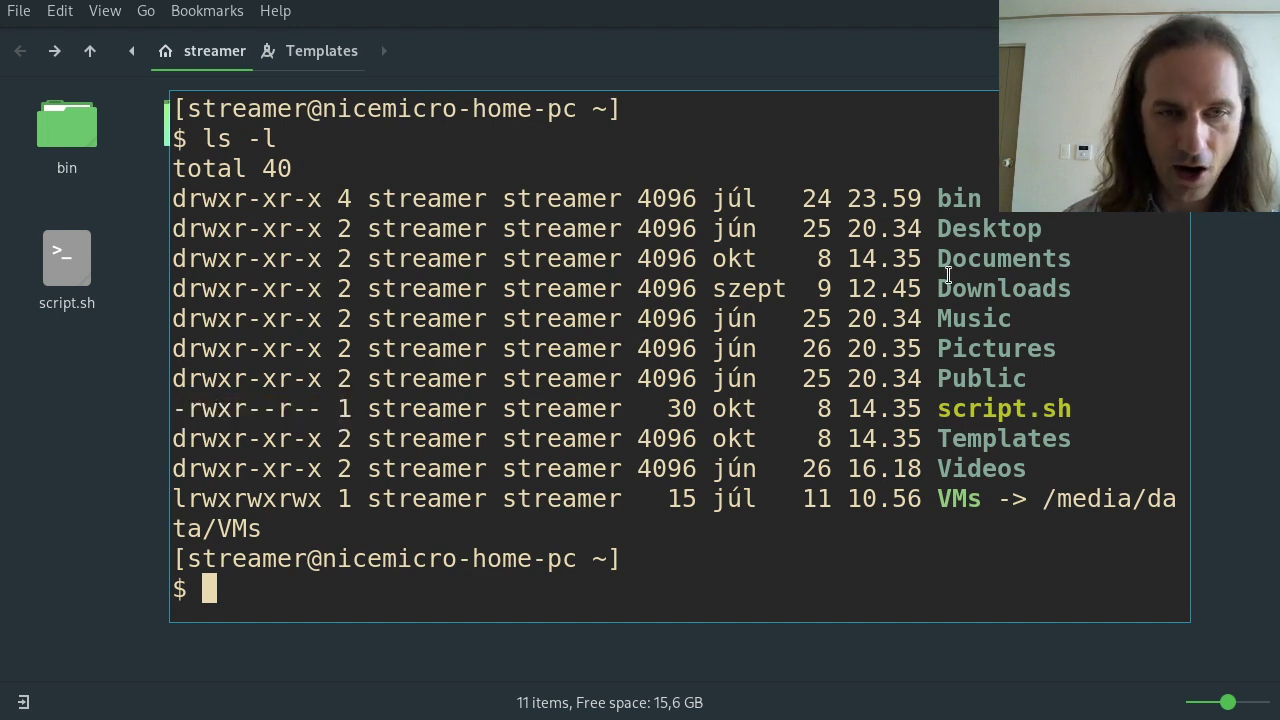
key("F12")
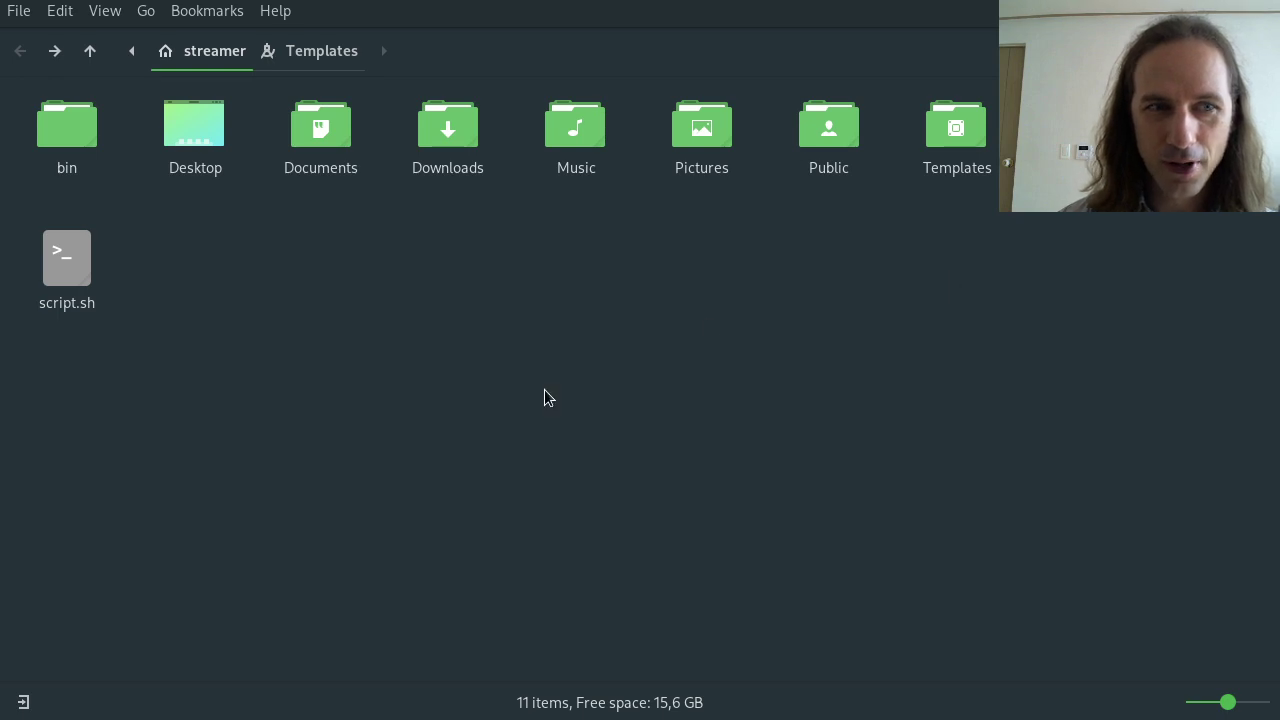
left_click_drag(370, 431, 300, 345)
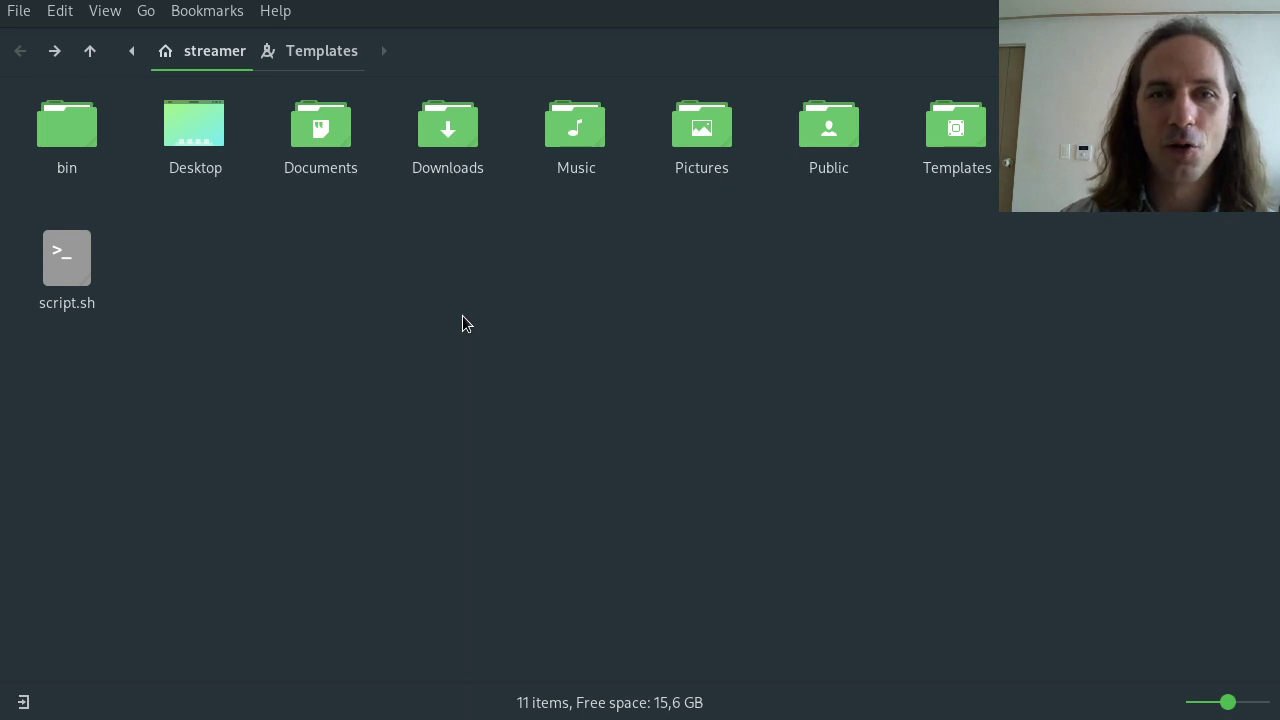
Step: Review the files in the Templates folder and the matching new-document choices offered in the home folder, without creating a document
double_click(952, 122)
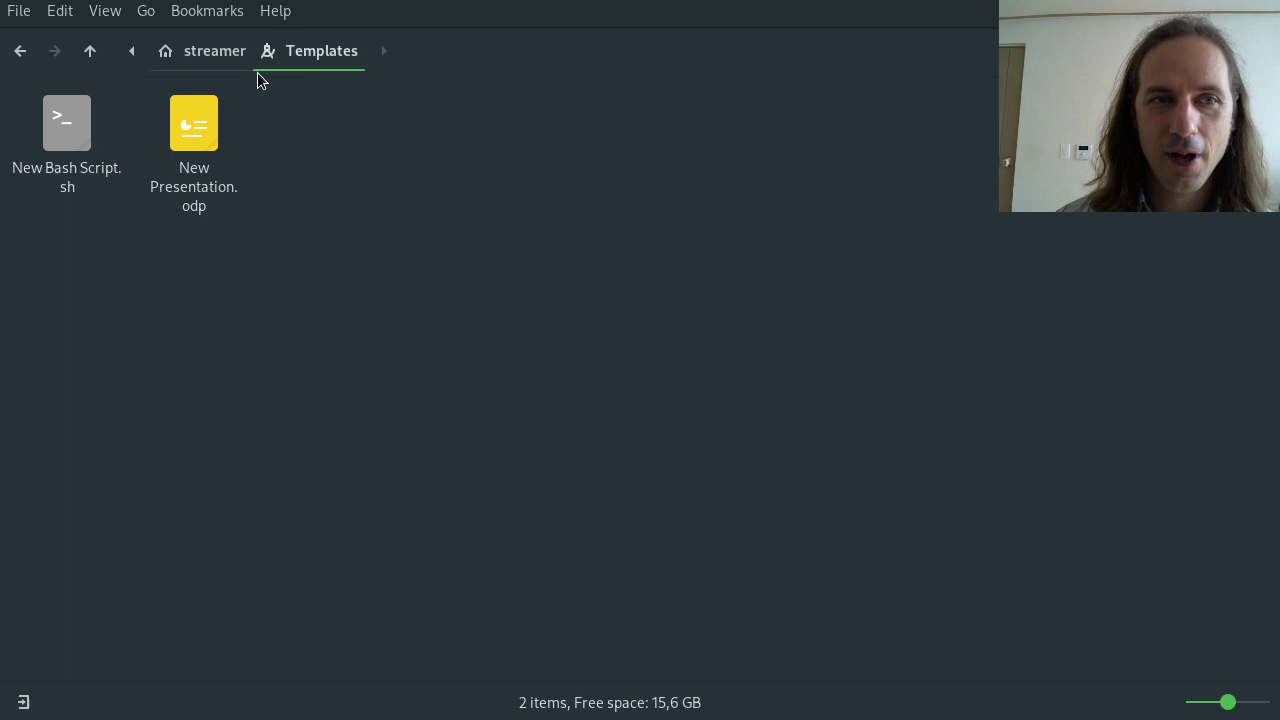
left_click(229, 56)
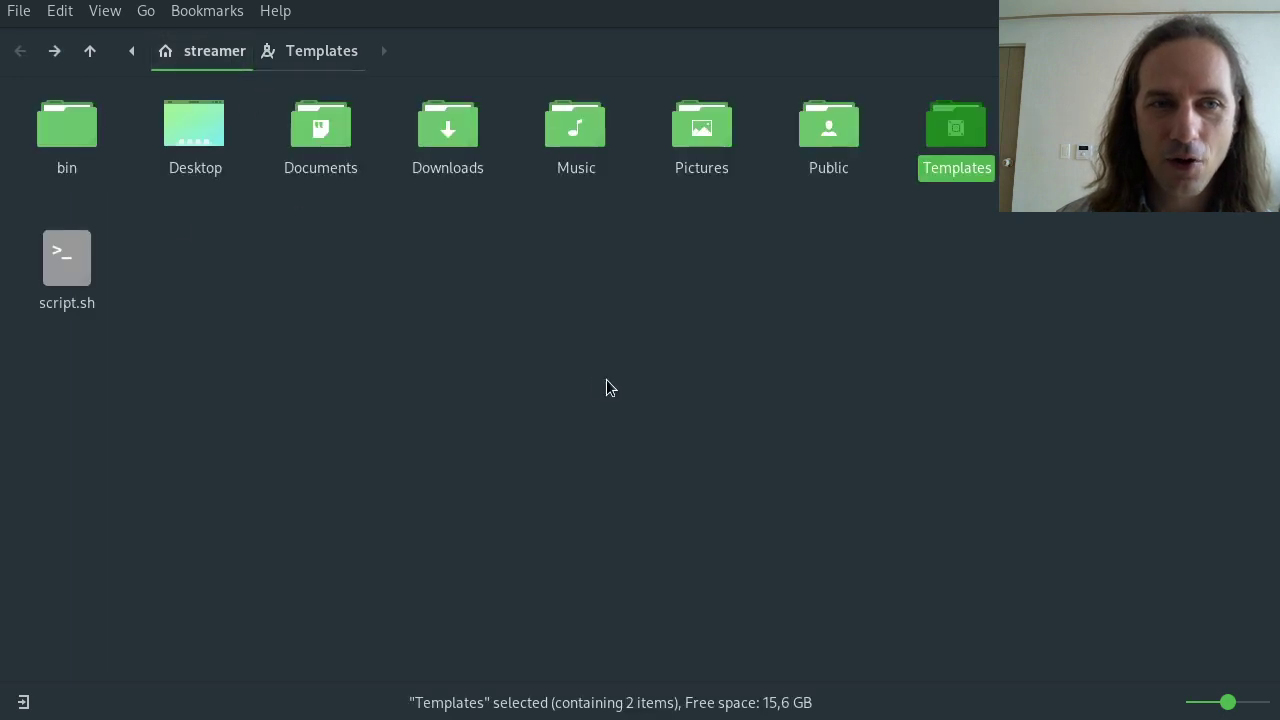
right_click(575, 258)
mouse_move(737, 306)
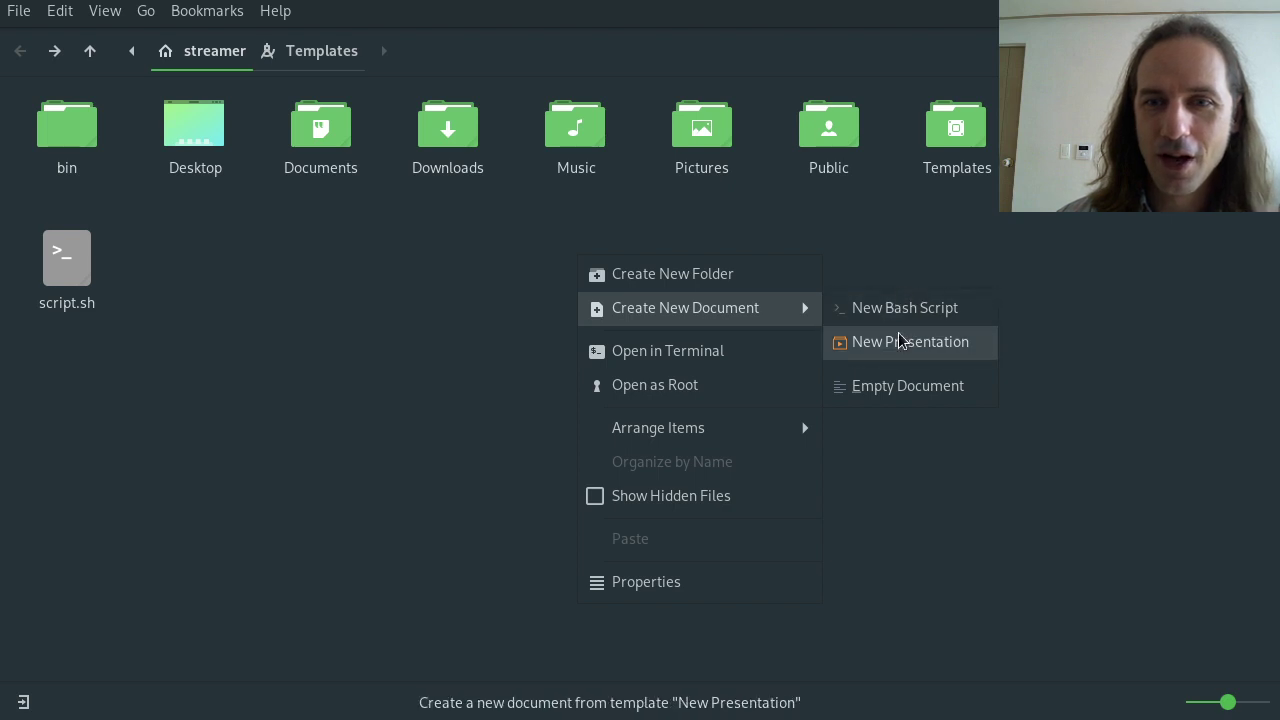
left_click(878, 199)
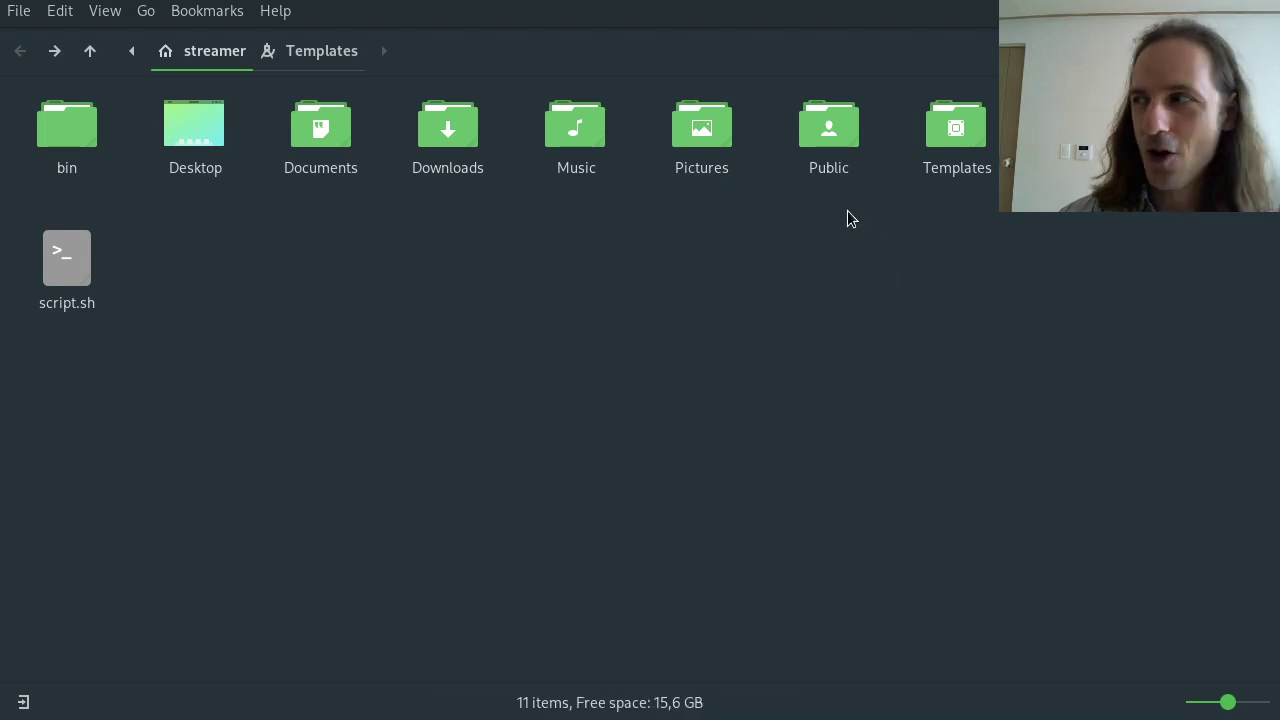